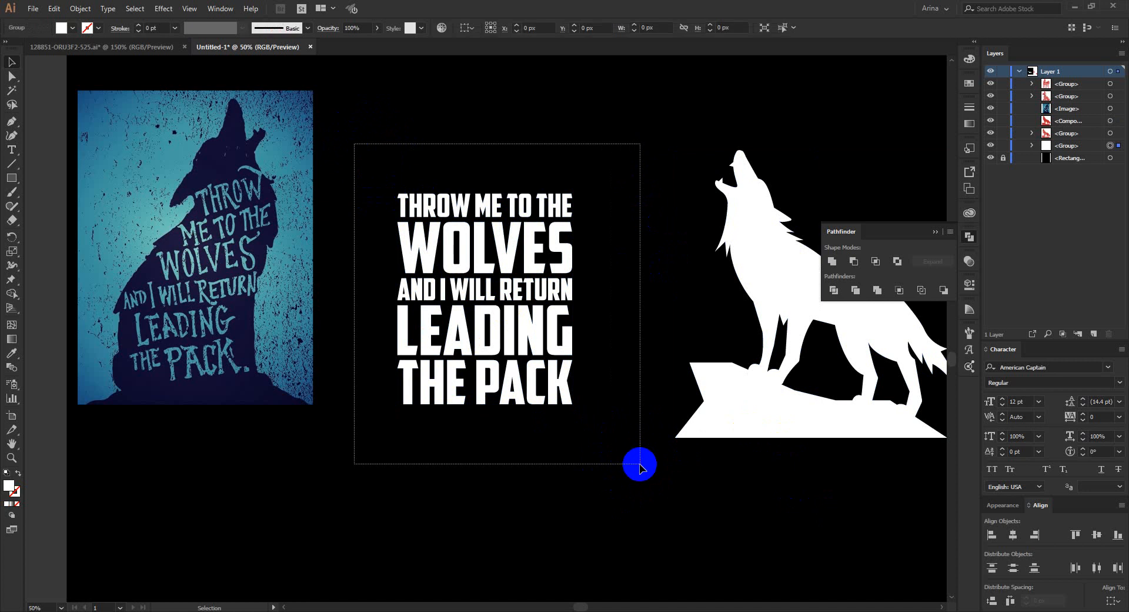
click(641, 465)
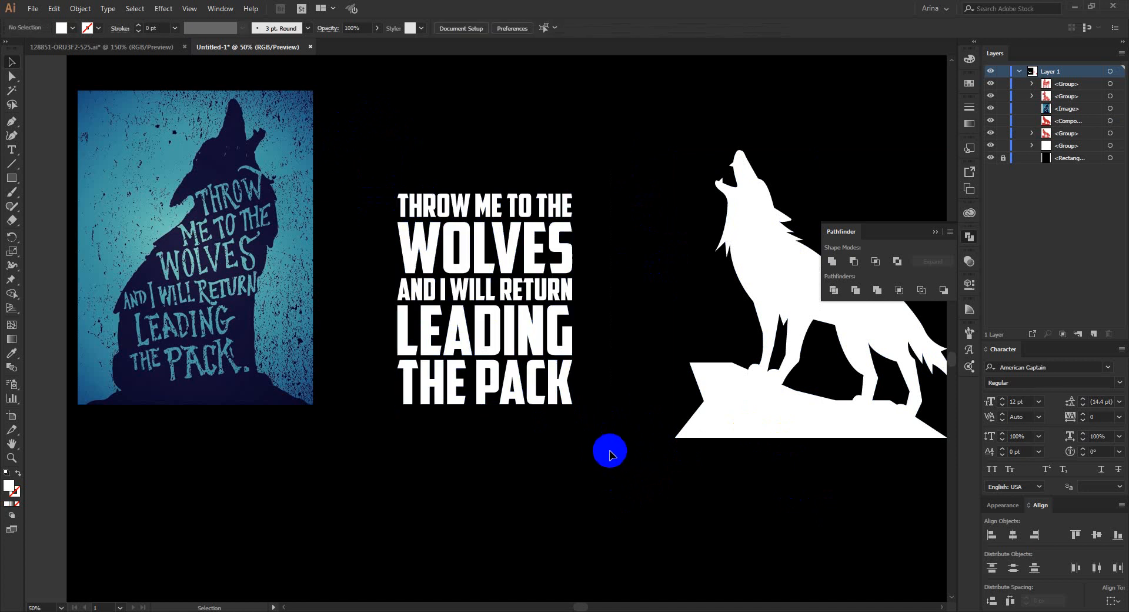
click(357, 158)
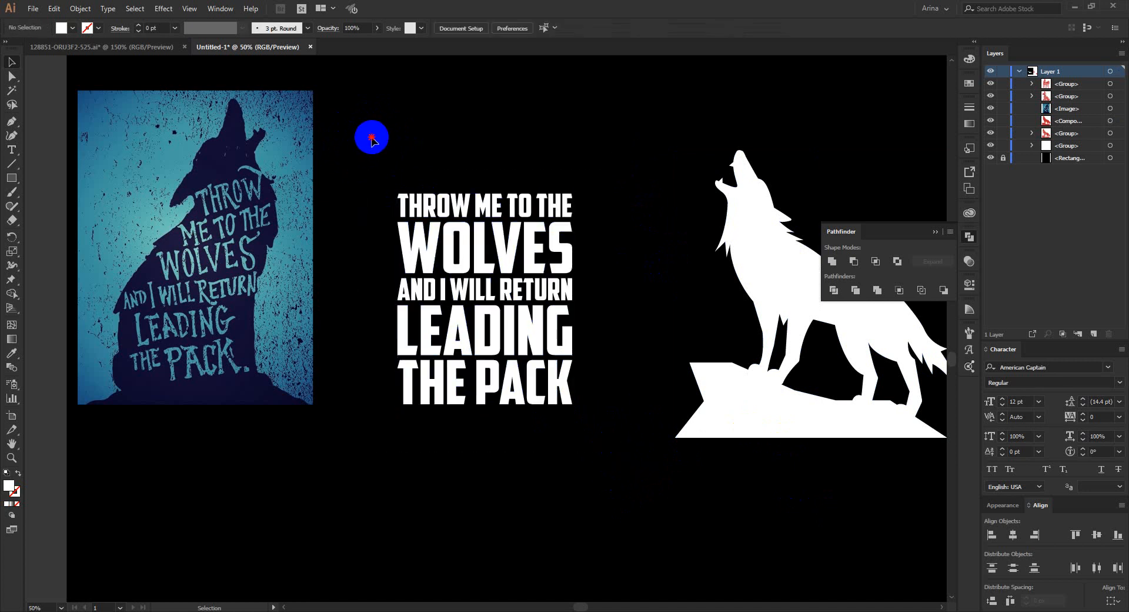
click(650, 484)
drag(612, 441, 370, 171)
click(374, 156)
click(617, 456)
click(363, 148)
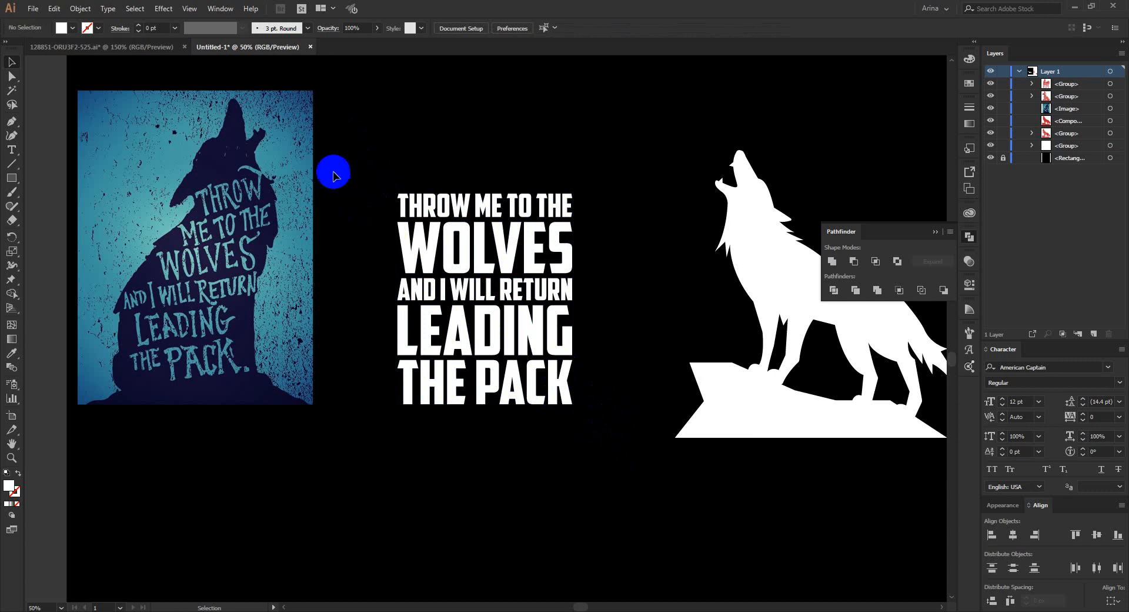
scroll(334, 162, up, 4)
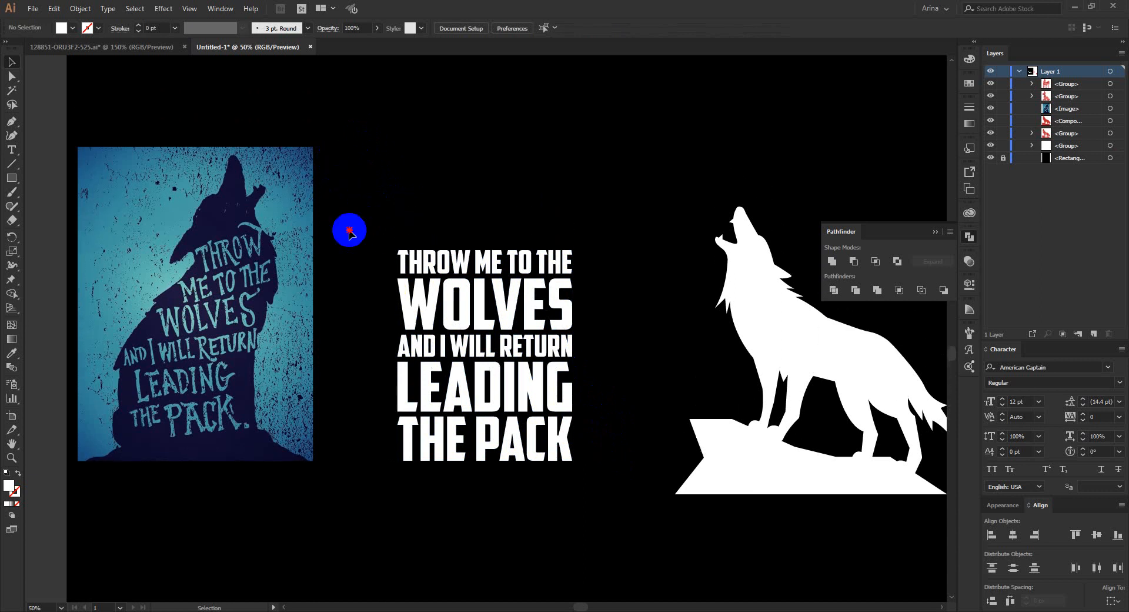
click(235, 306)
click(336, 316)
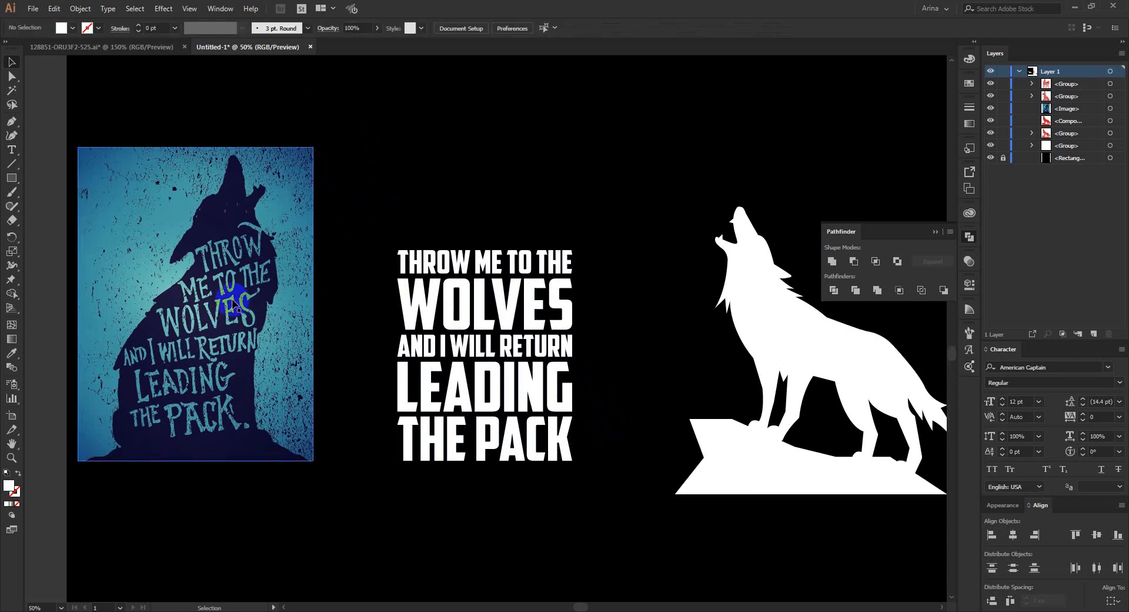
drag(233, 304, 276, 258)
click(358, 340)
click(253, 313)
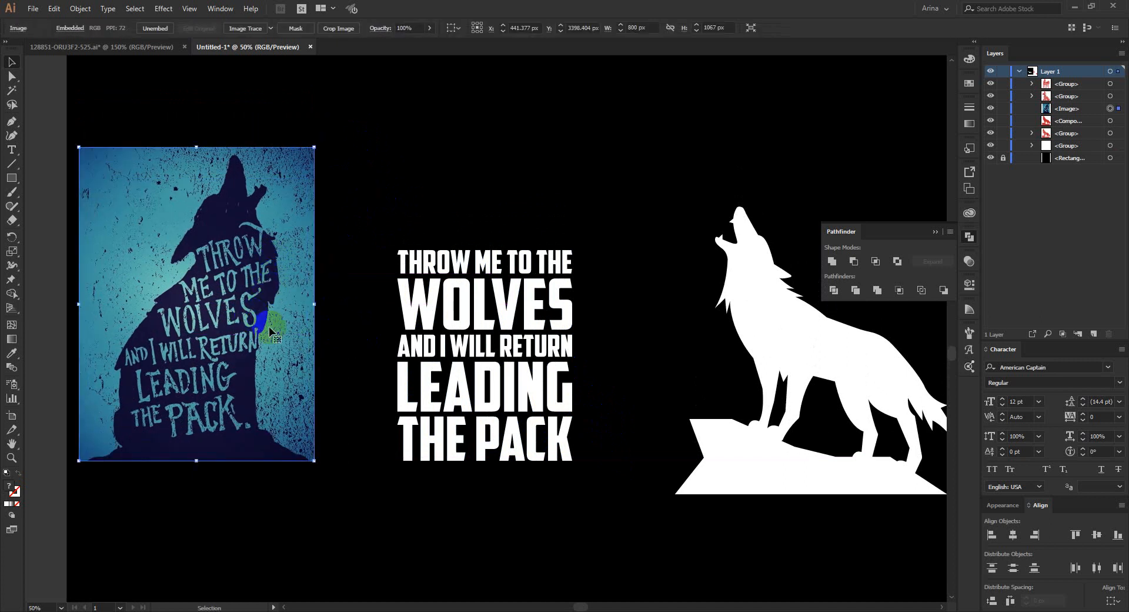
click(341, 375)
click(247, 306)
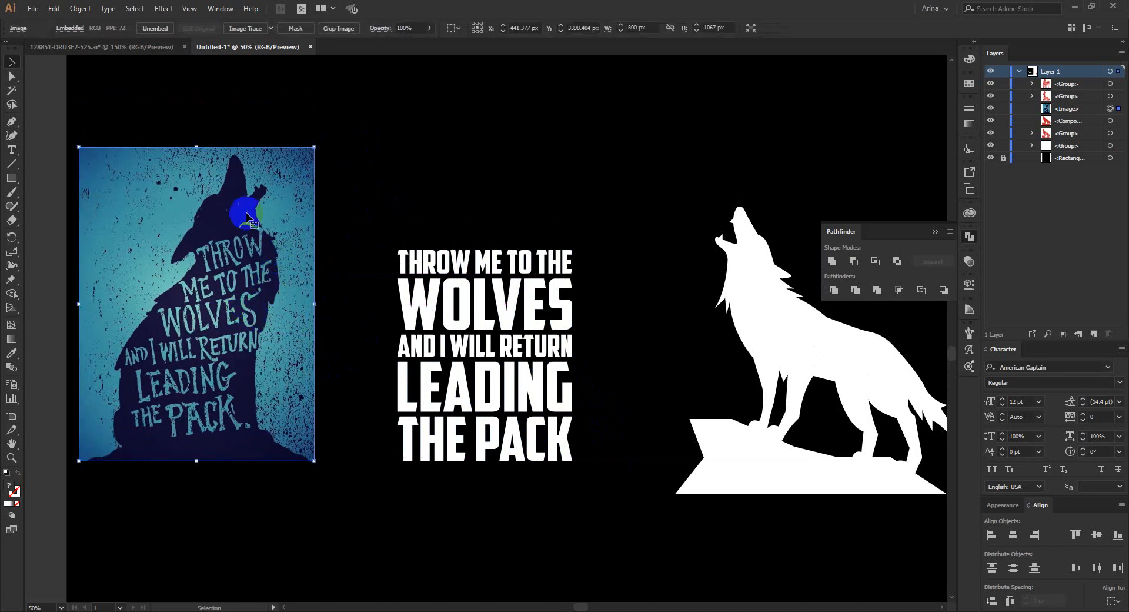
click(345, 231)
click(206, 428)
click(328, 533)
click(237, 351)
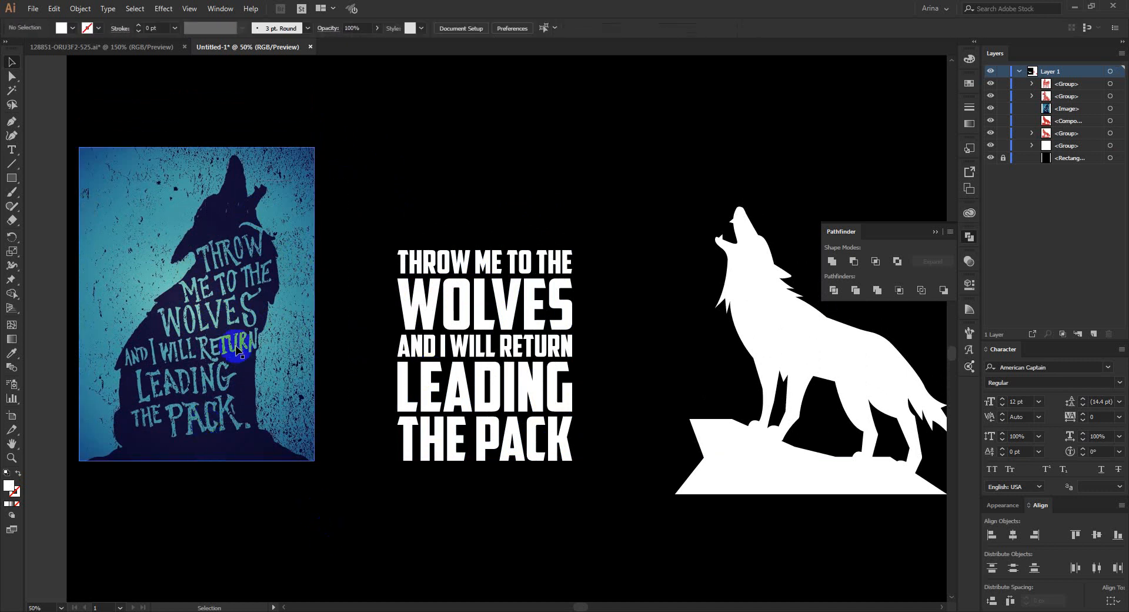
click(343, 273)
click(235, 259)
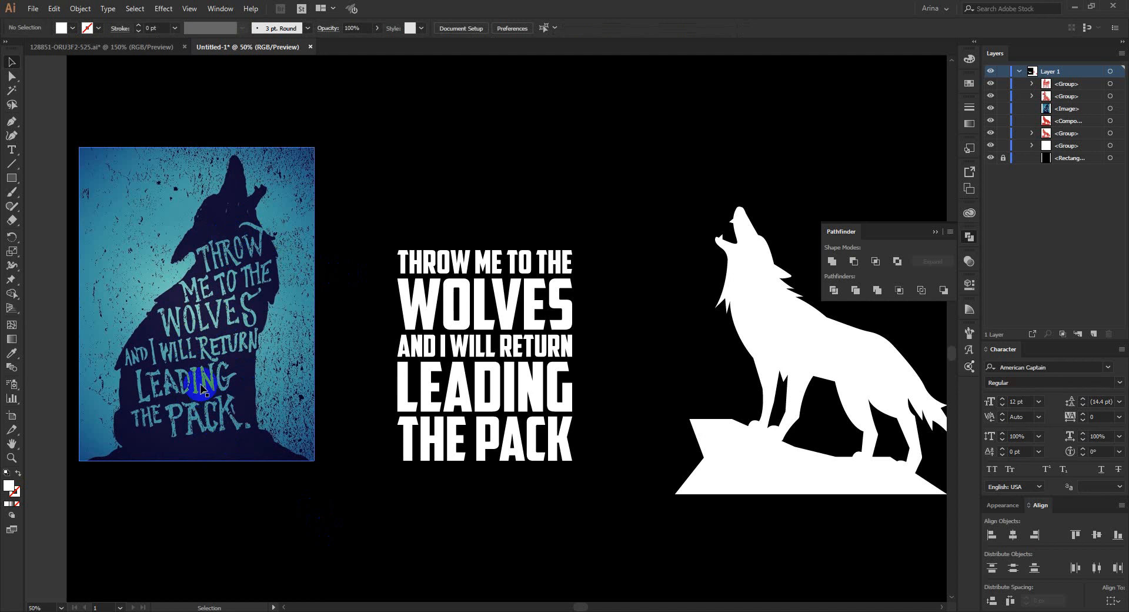
click(330, 383)
click(215, 266)
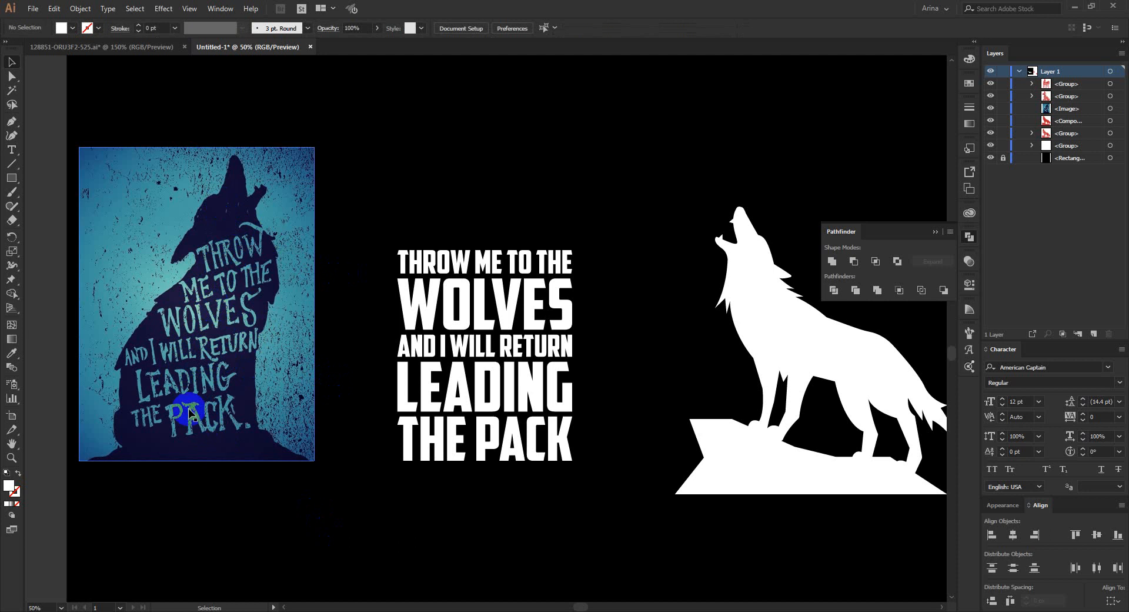
drag(328, 114, 188, 432)
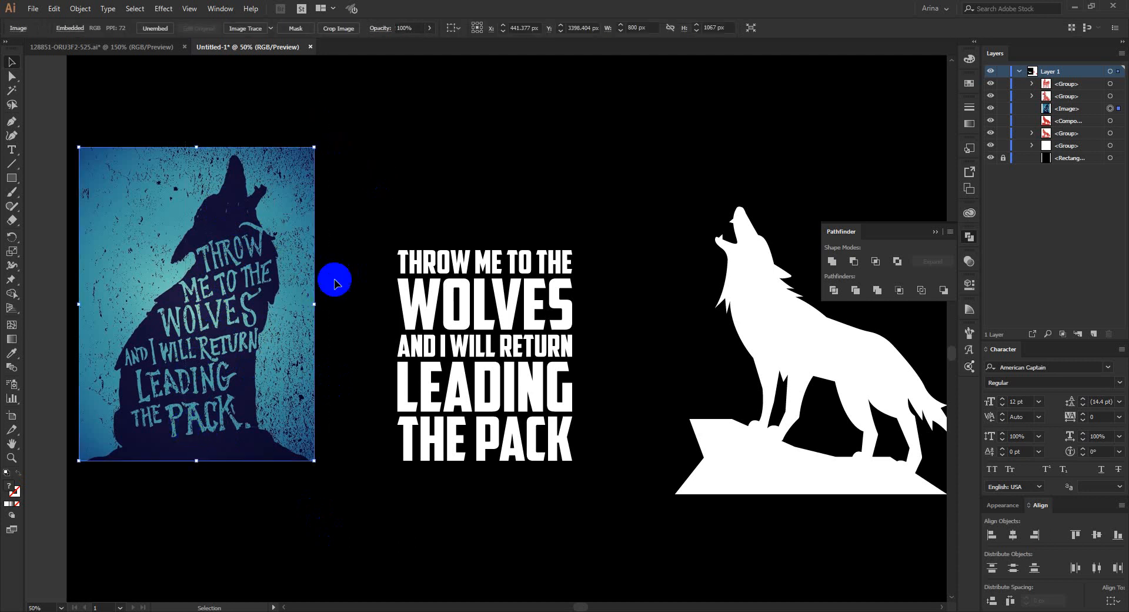
click(334, 285)
drag(341, 126, 160, 457)
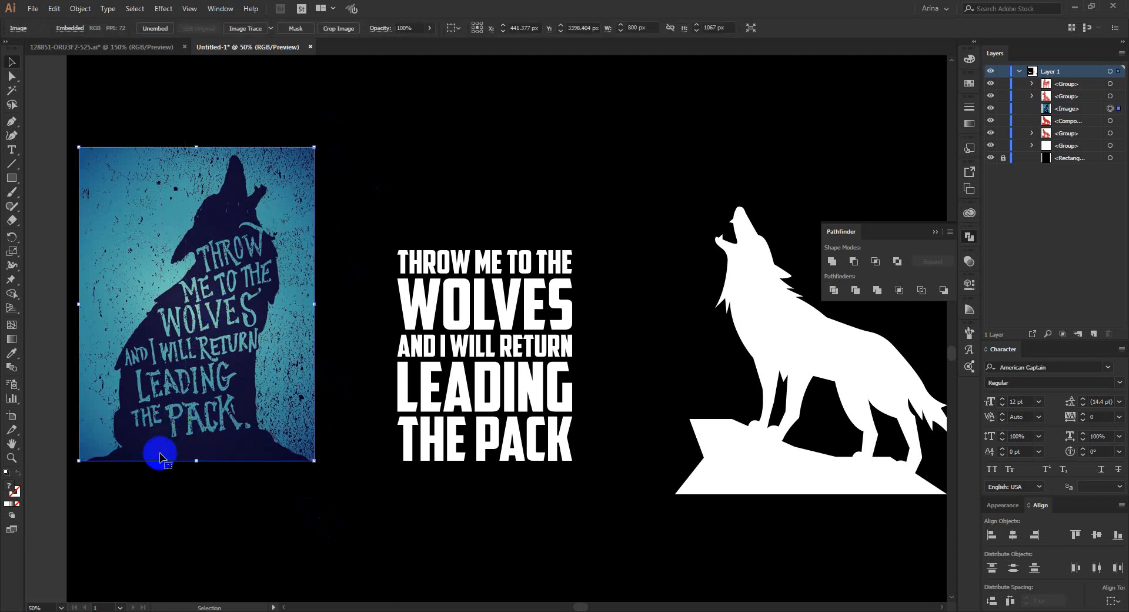
click(327, 305)
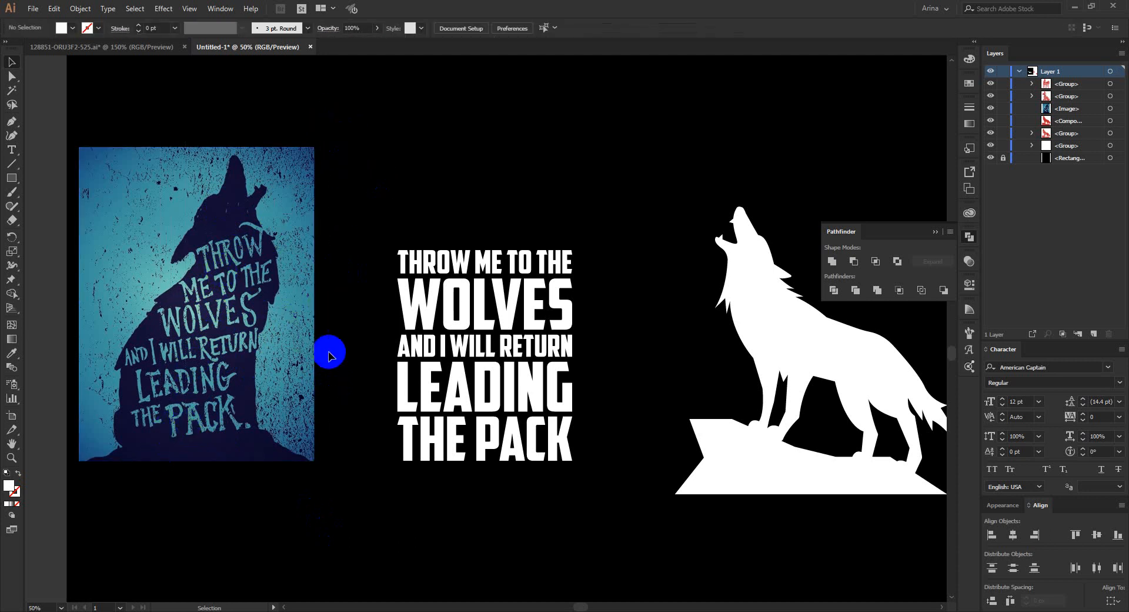
drag(330, 353, 238, 325)
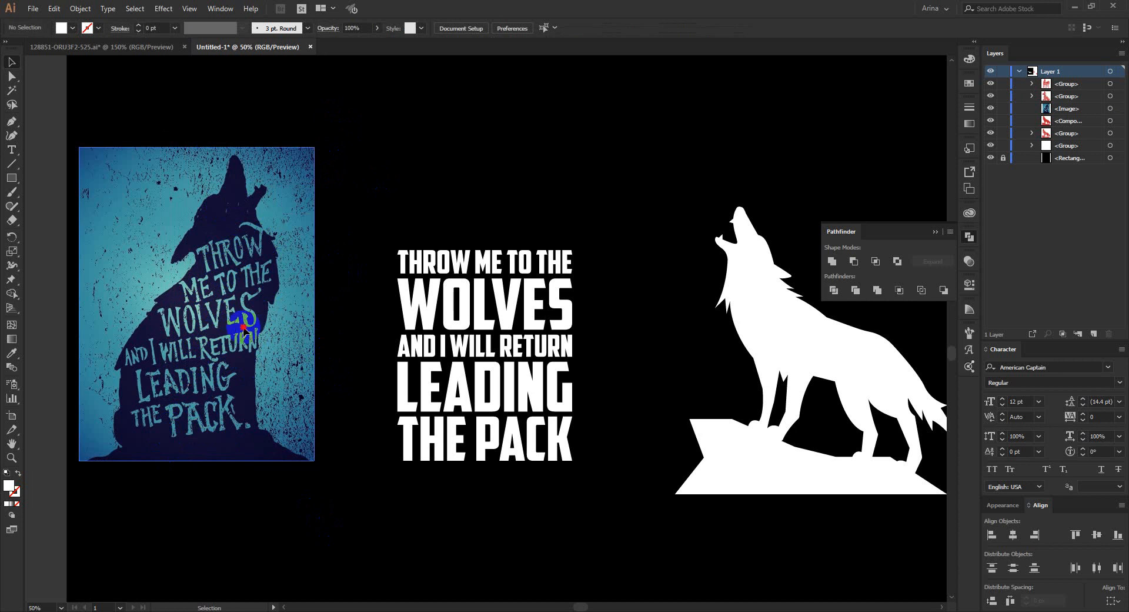
click(370, 385)
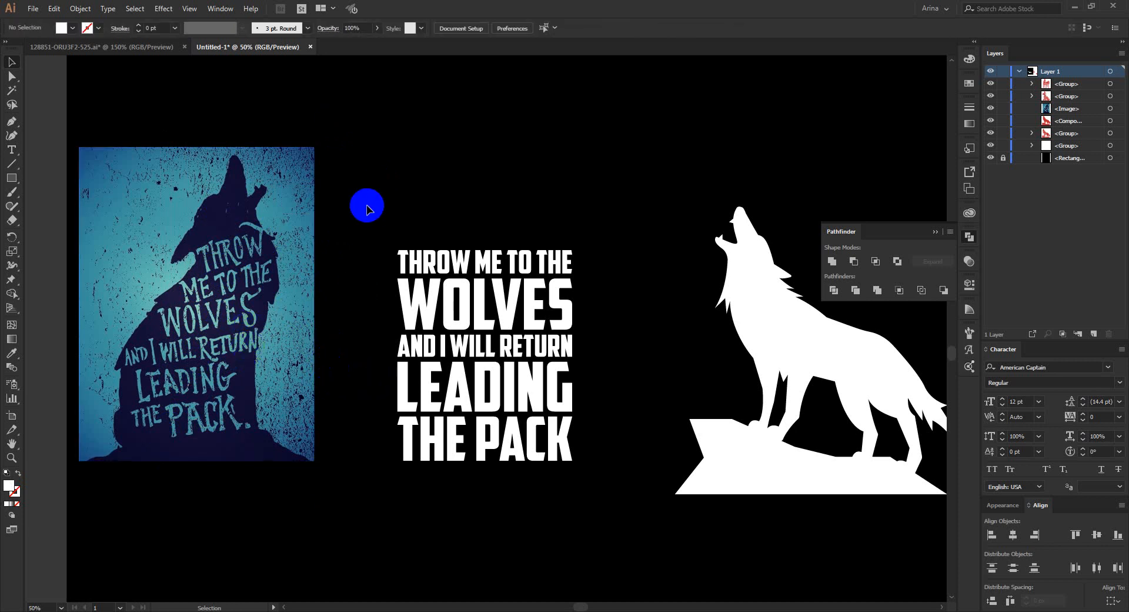
drag(352, 207, 323, 456)
click(353, 415)
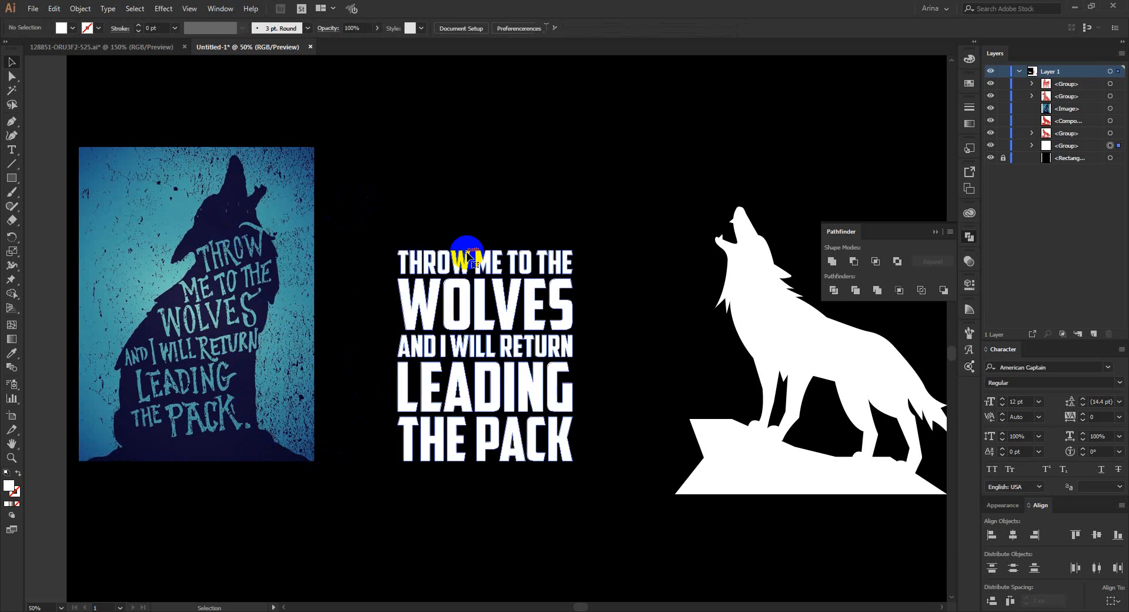
click(480, 250)
drag(424, 176, 507, 512)
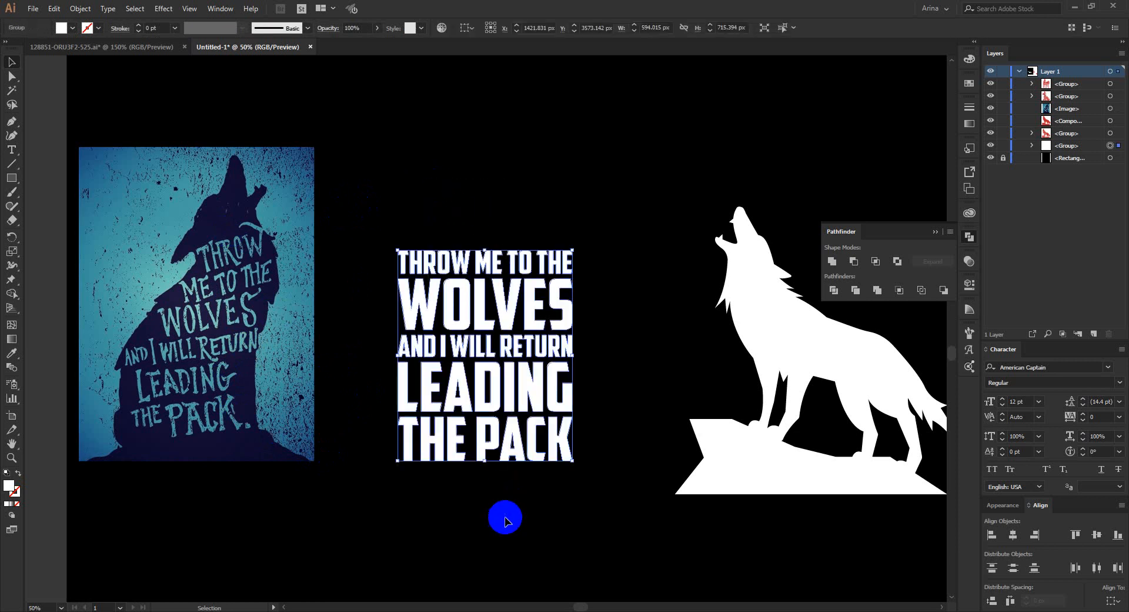
click(531, 478)
click(489, 322)
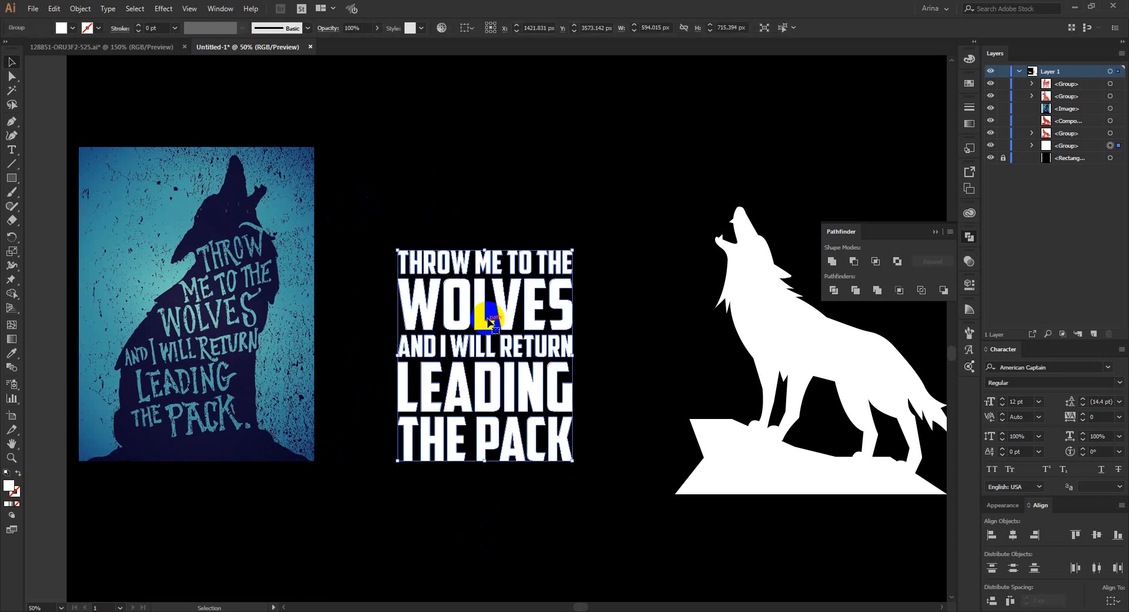
Isolate the quote's group, select its WOLVES and LEADING lines to inspect them, and exit the group.
double_click(478, 321)
click(478, 318)
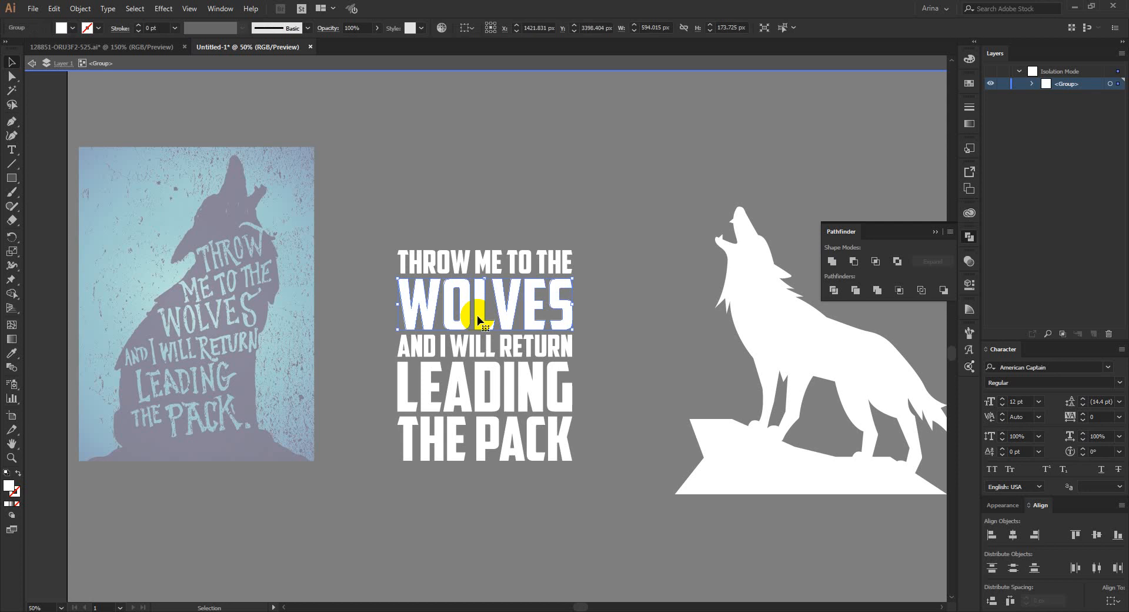
shift+click(483, 387)
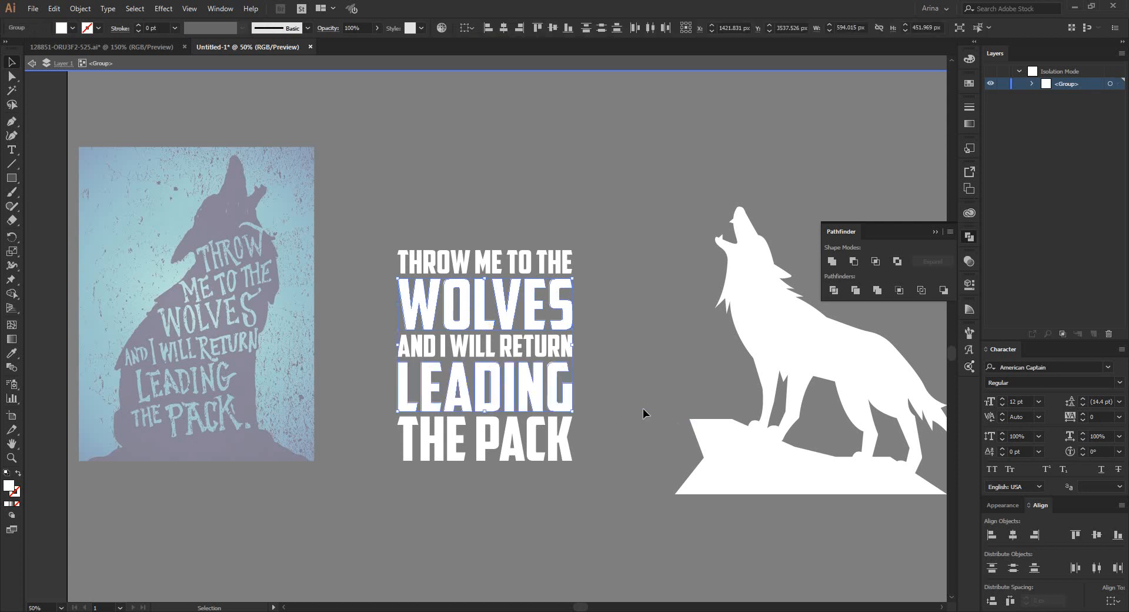
drag(643, 408, 346, 388)
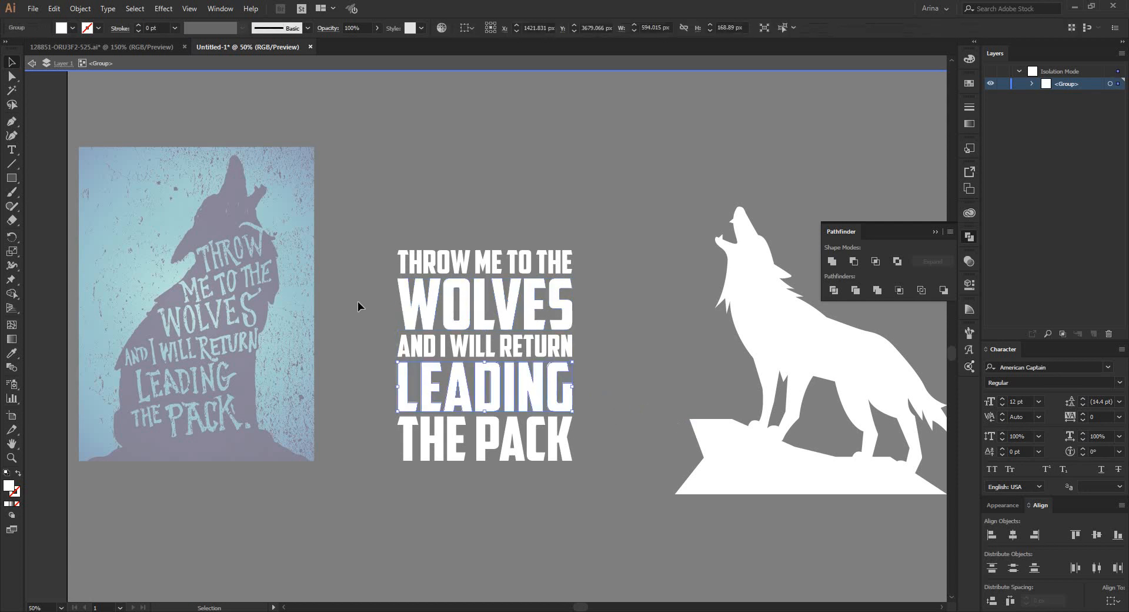
click(514, 305)
click(594, 280)
double_click(550, 223)
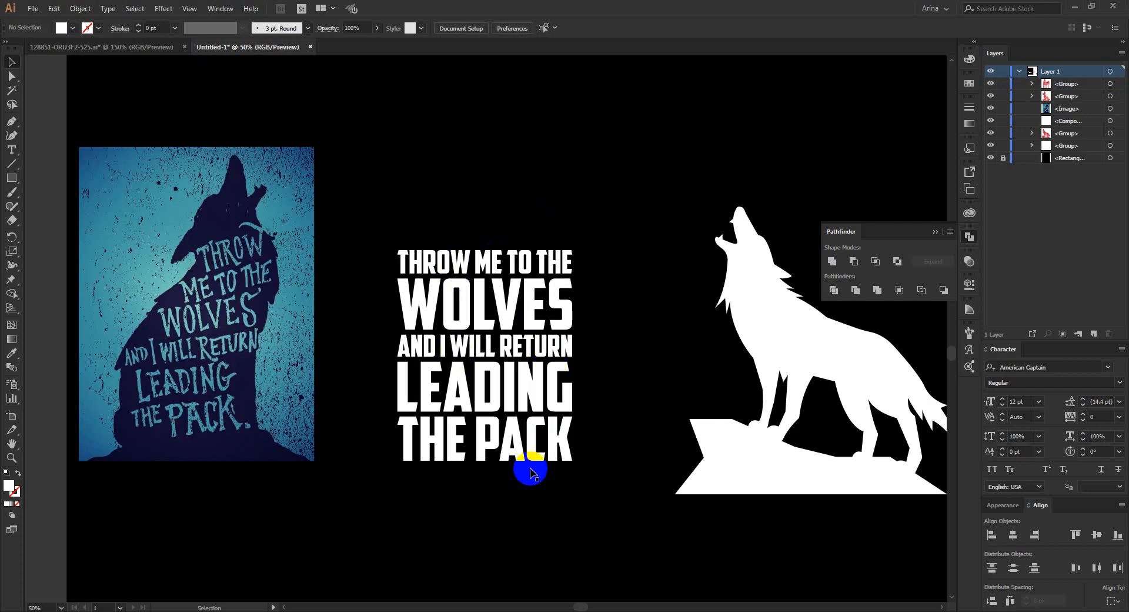
Move the white wolf silhouette closer to the quote lettering.
drag(601, 503, 390, 201)
drag(780, 355, 728, 330)
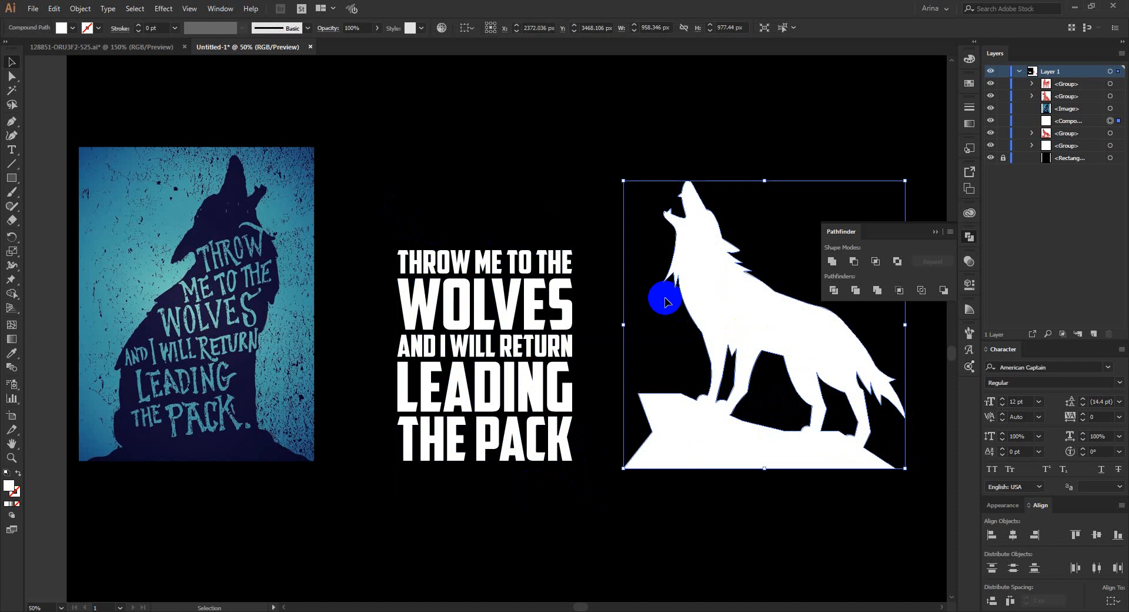
click(663, 294)
drag(621, 210, 769, 488)
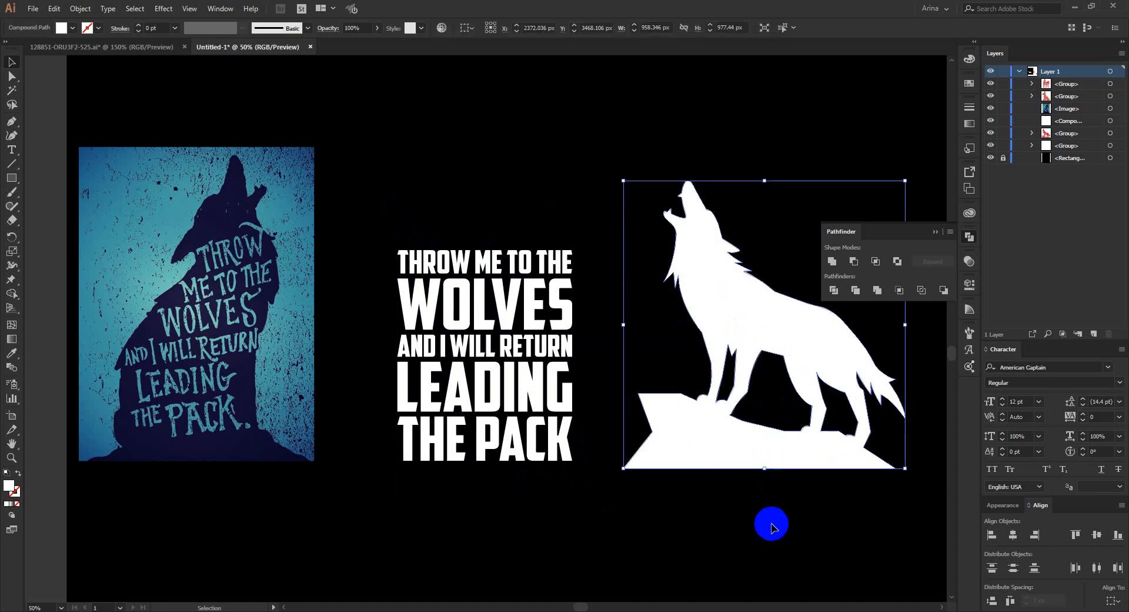
drag(771, 312, 757, 330)
click(607, 277)
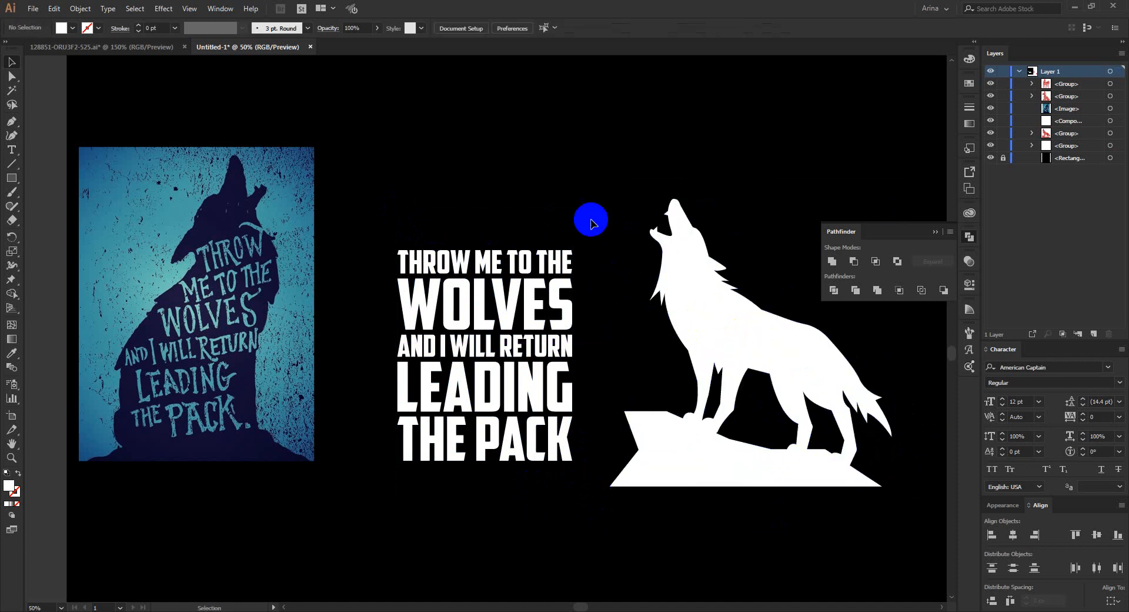
Nudge the white wolf silhouette slightly downward beside the quote lettering.
drag(601, 174, 794, 566)
click(793, 565)
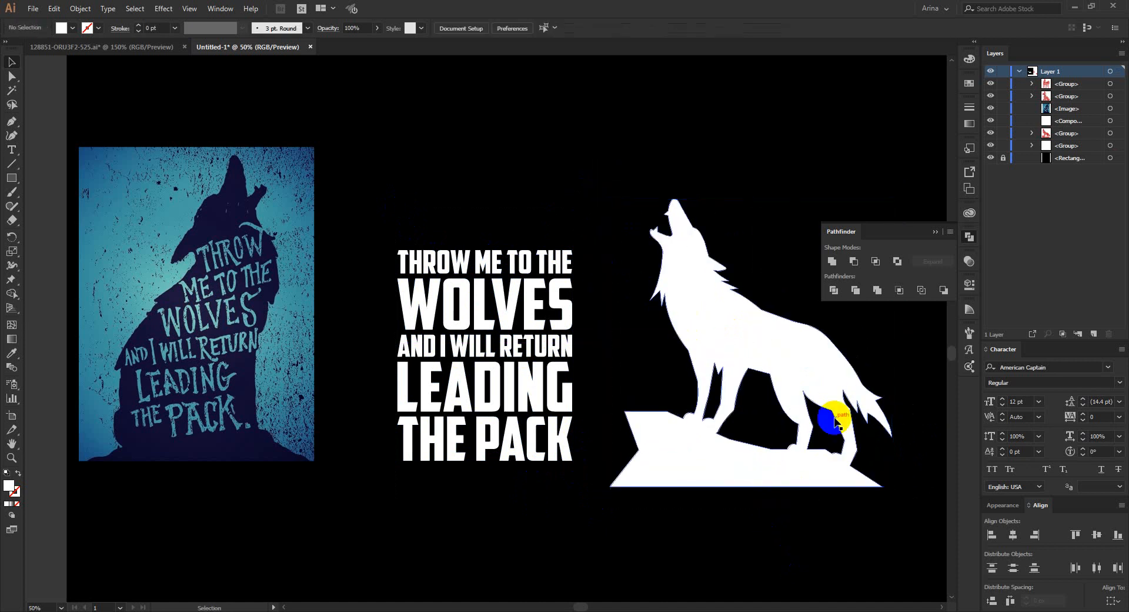
scroll(774, 368, up, 1)
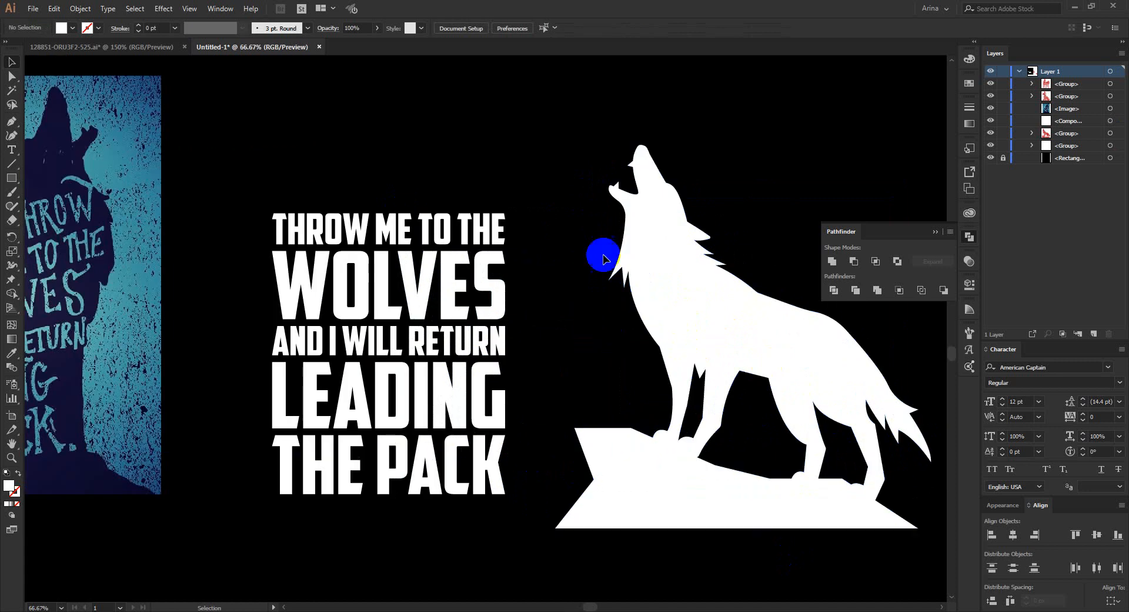
drag(561, 112, 829, 541)
click(811, 559)
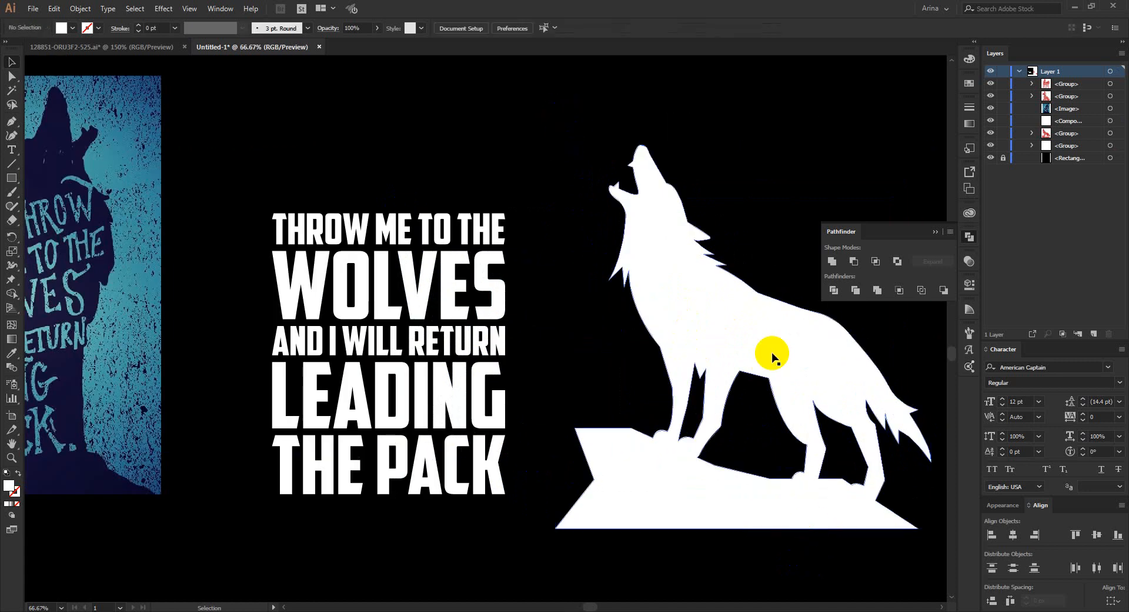
drag(768, 349, 731, 353)
click(757, 228)
drag(728, 105, 649, 449)
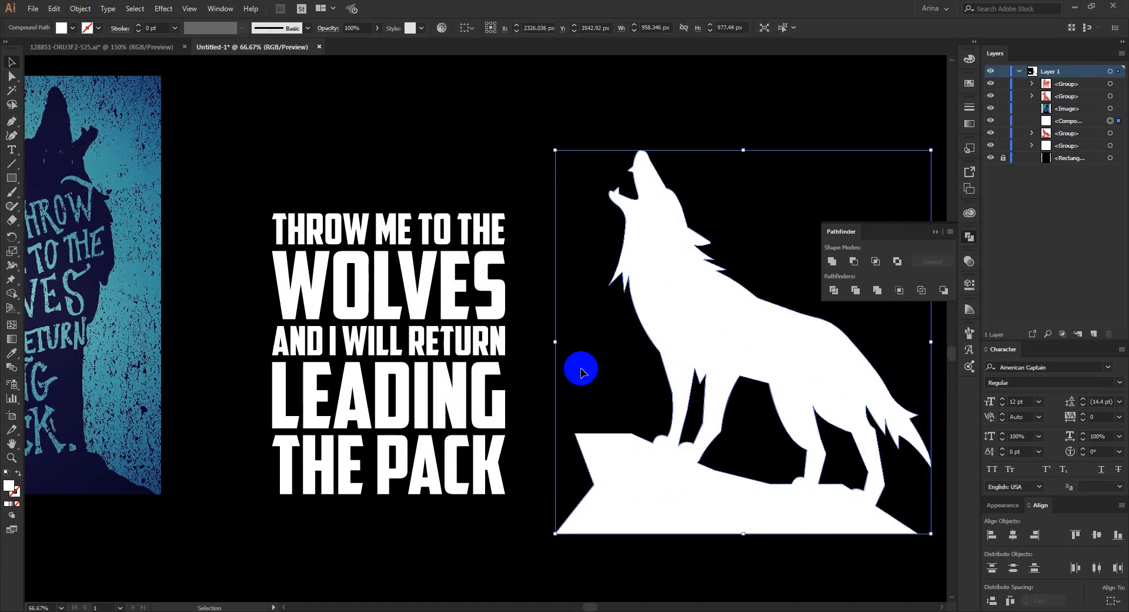
click(581, 369)
scroll(658, 402, down, 1)
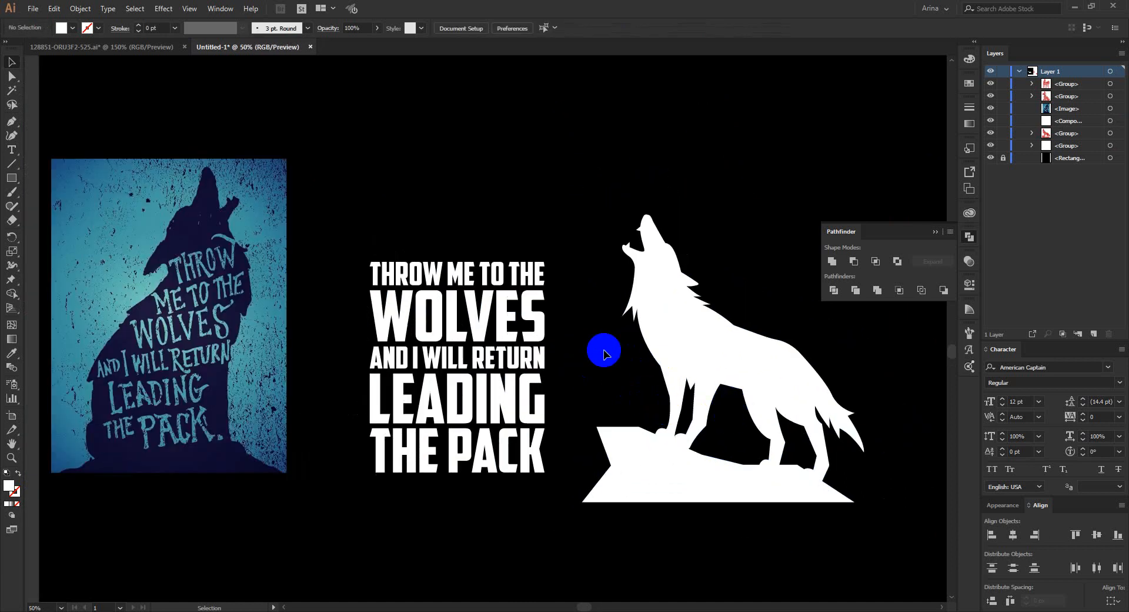
Change the wolf silhouette's fill colour to red.
click(670, 341)
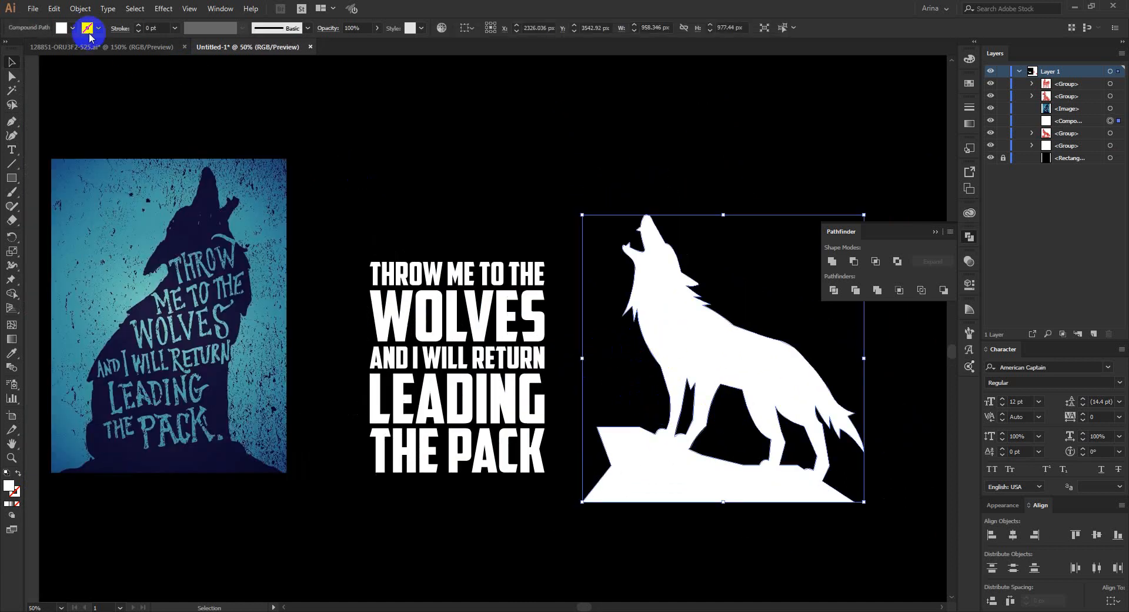
click(71, 29)
click(90, 48)
click(355, 171)
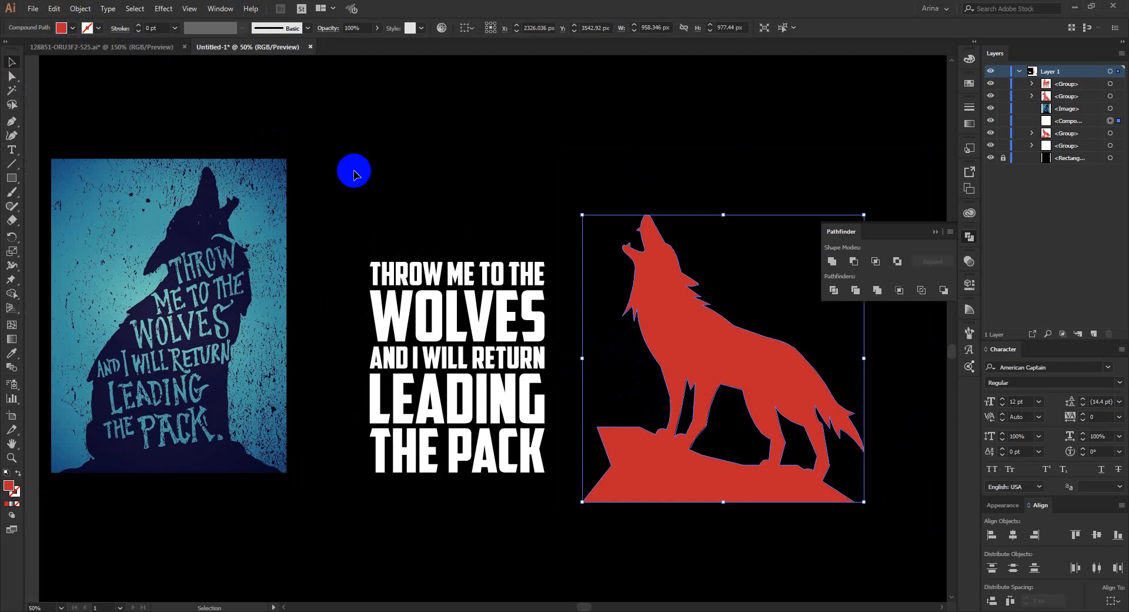
Move the red wolf silhouette over the quote lettering and select both objects together.
click(609, 327)
drag(718, 342, 451, 340)
click(713, 307)
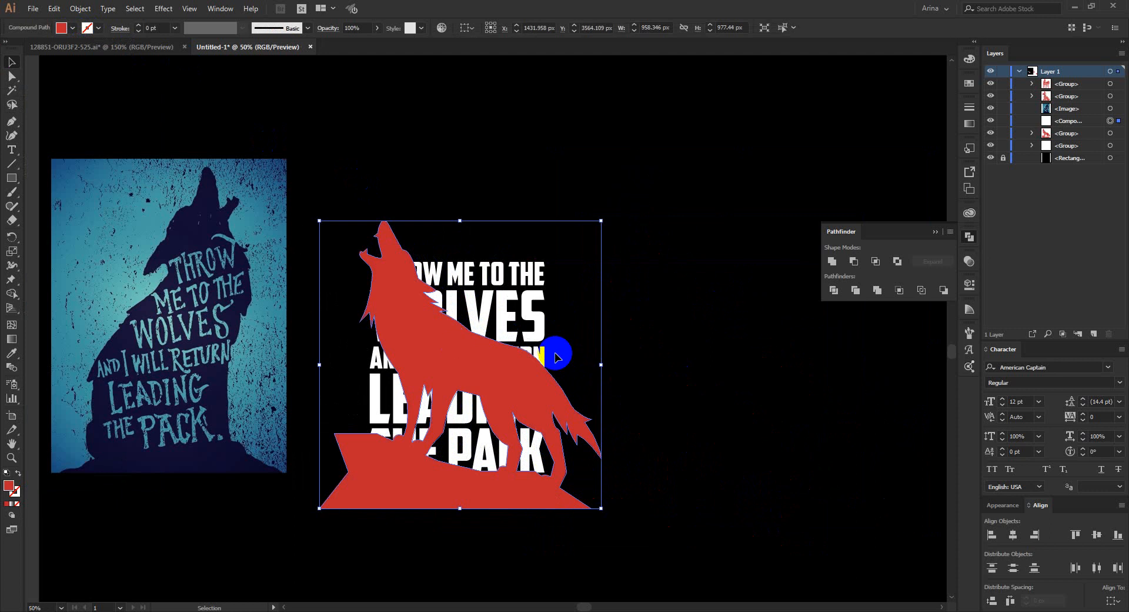
scroll(501, 375, up, 1)
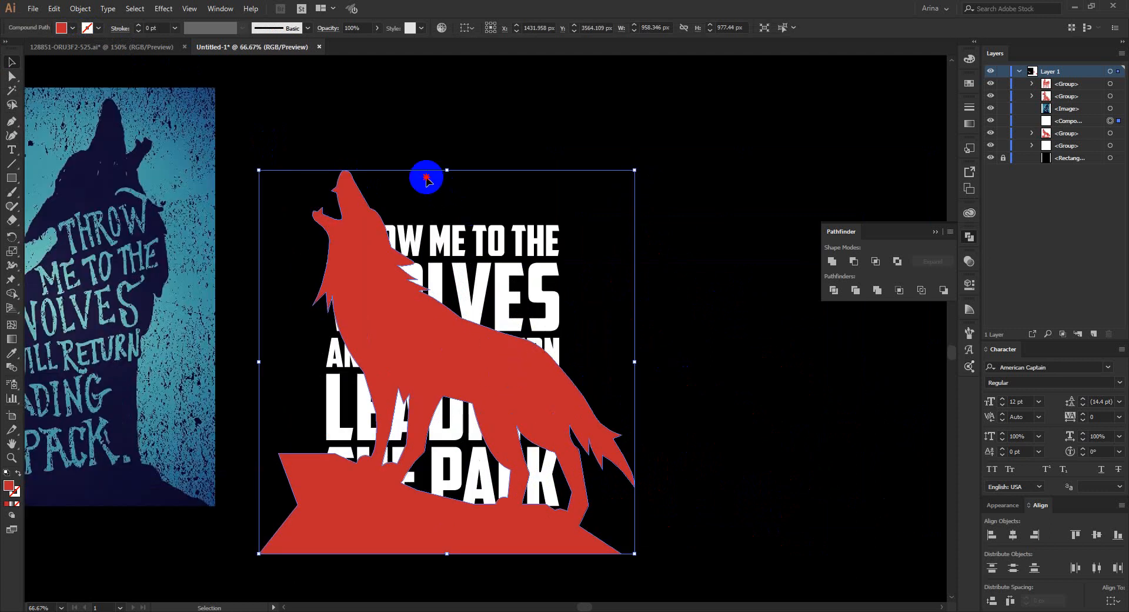
drag(427, 176, 498, 532)
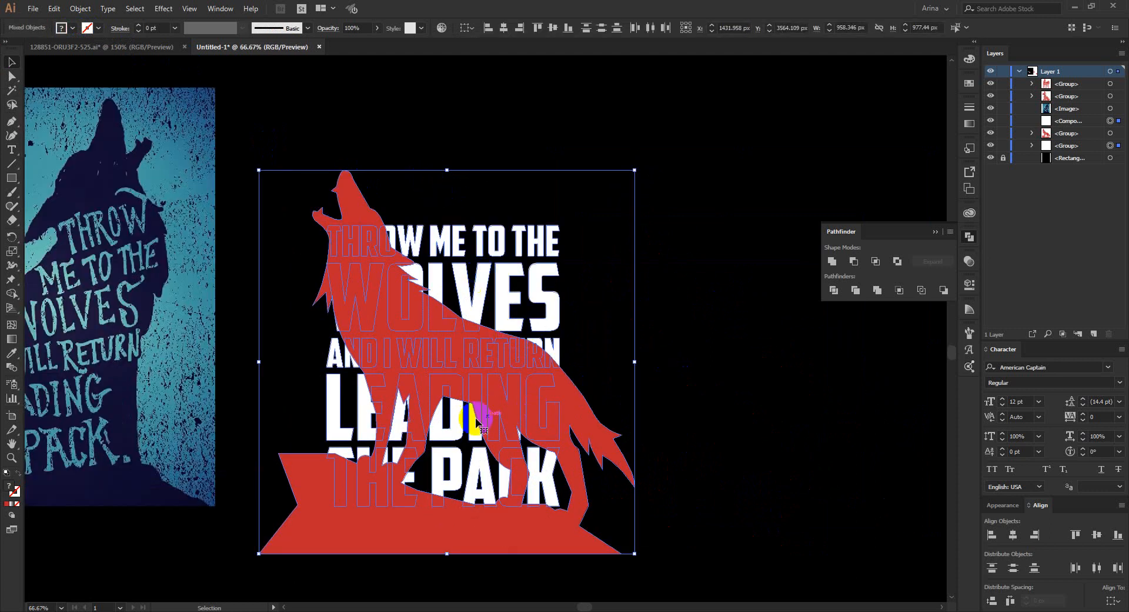
Align the wolf and the quote lettering on their horizontal centres, then scale the wolf down to about 839 by 855 px.
click(505, 27)
click(486, 121)
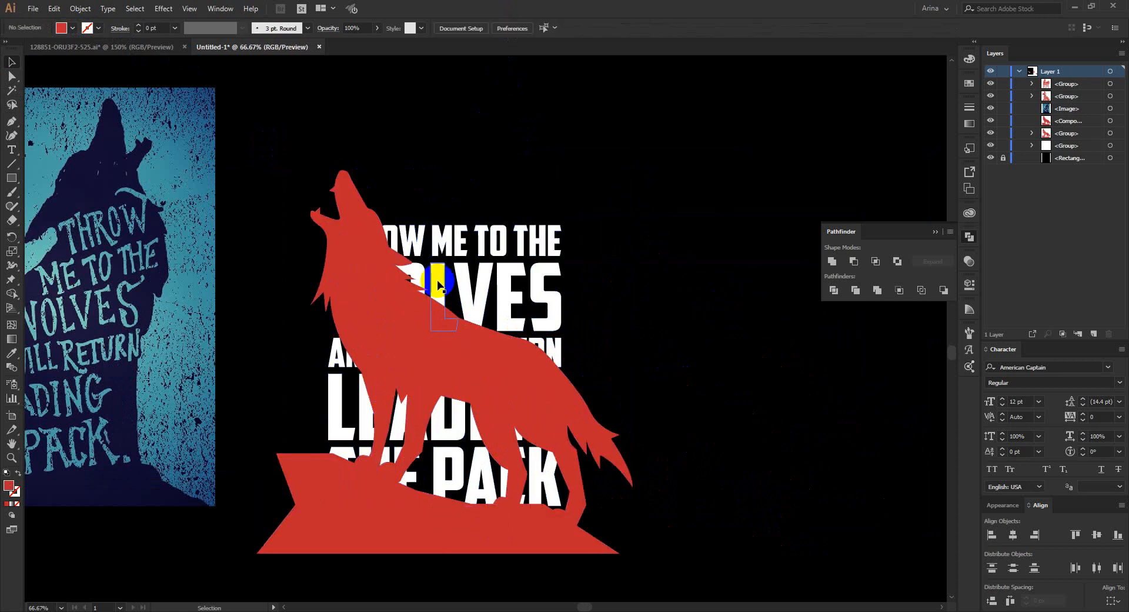
click(434, 330)
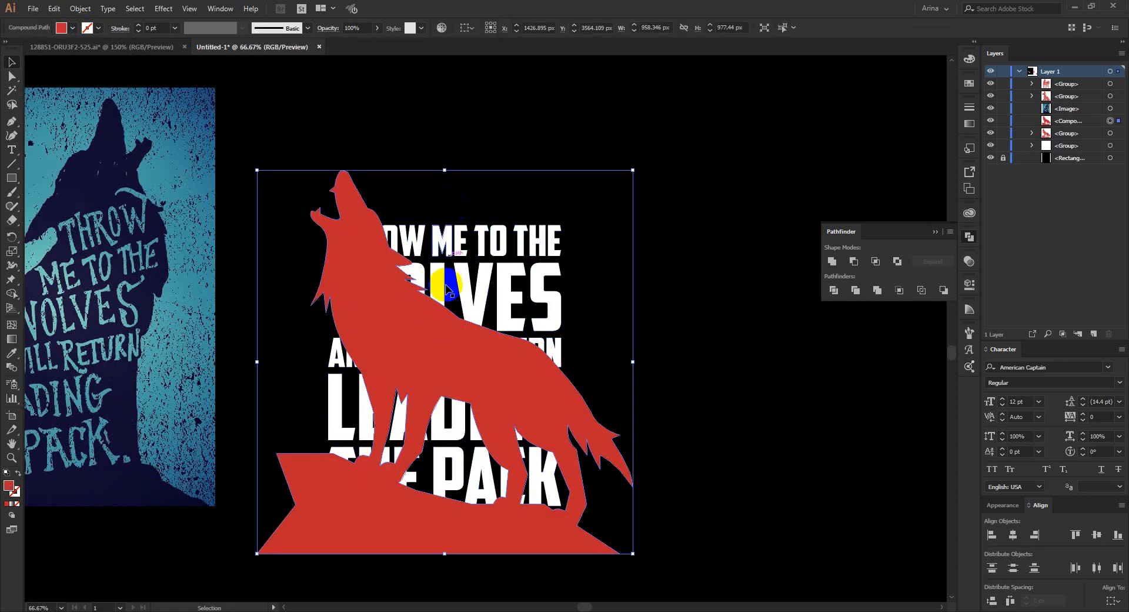
drag(447, 556, 446, 507)
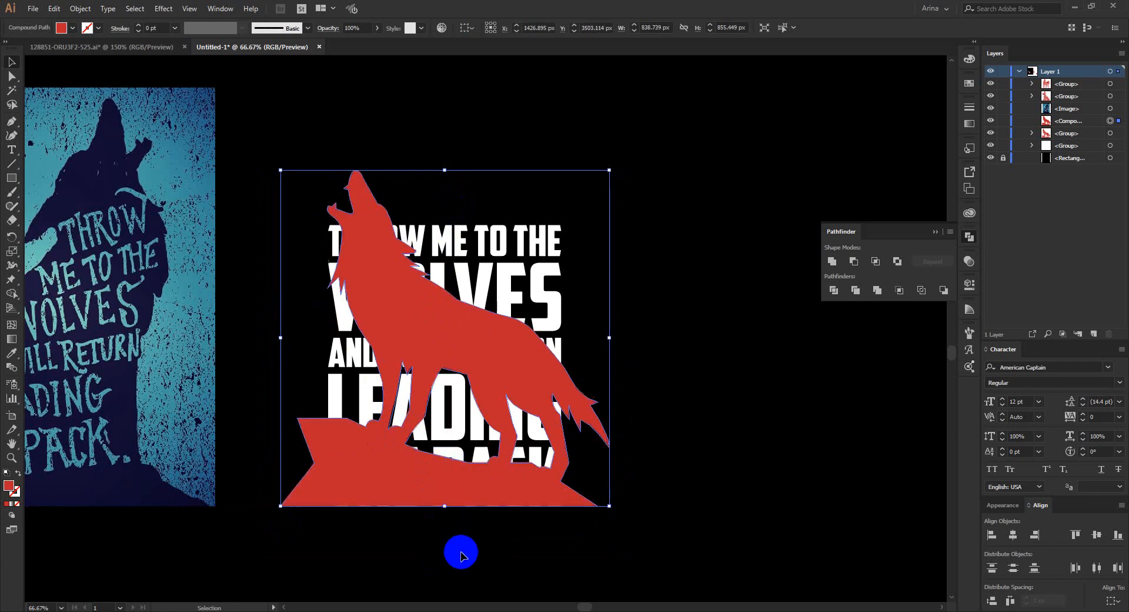
click(459, 550)
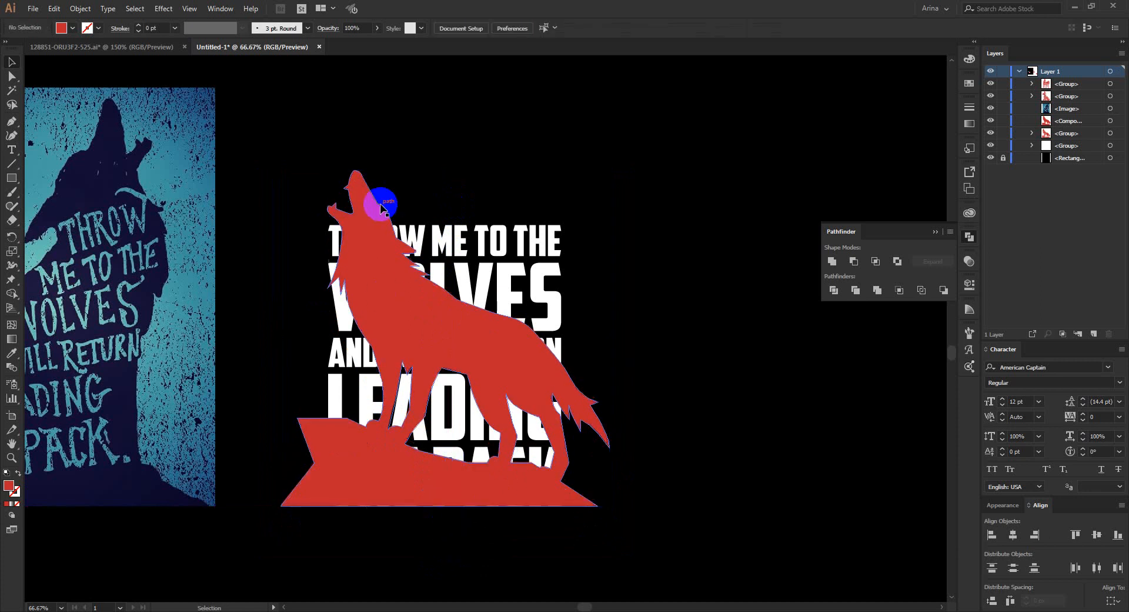
click(354, 187)
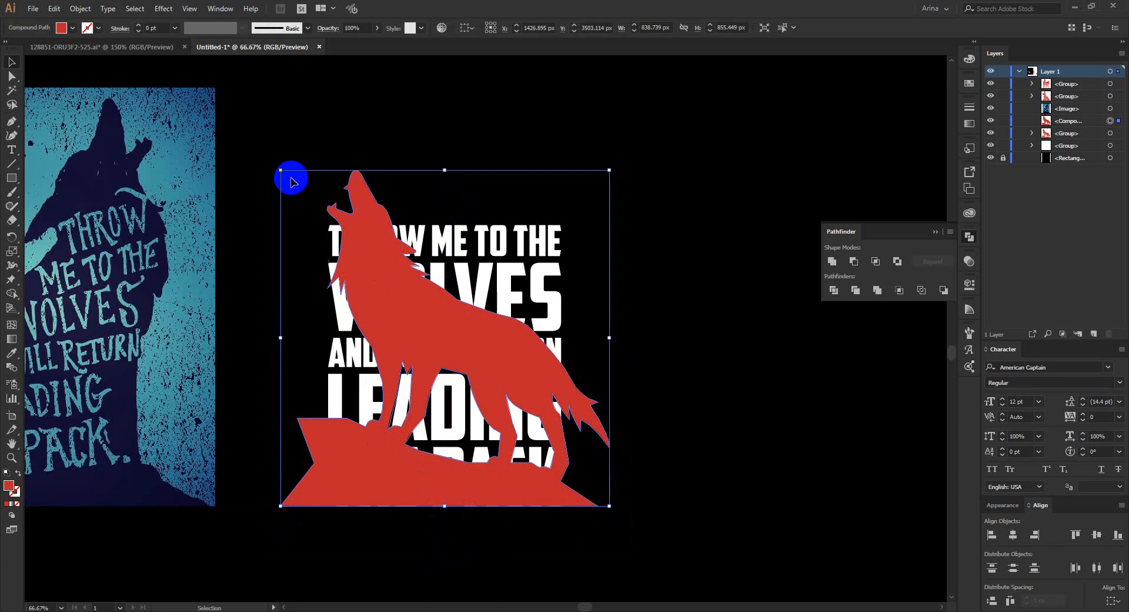
drag(298, 152, 637, 388)
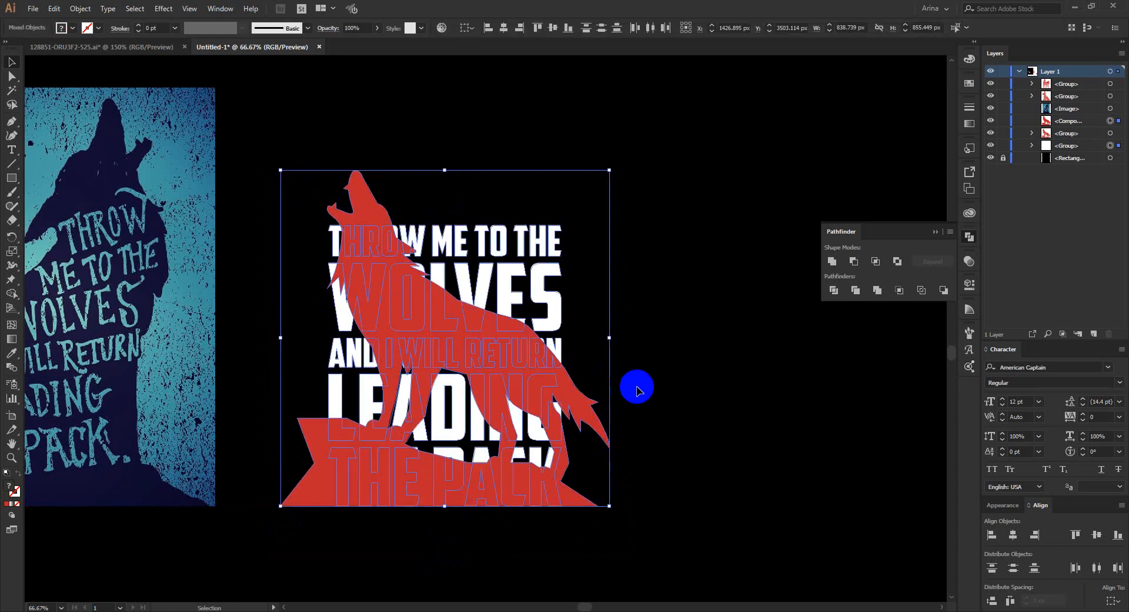
click(637, 388)
drag(621, 252, 391, 447)
click(615, 396)
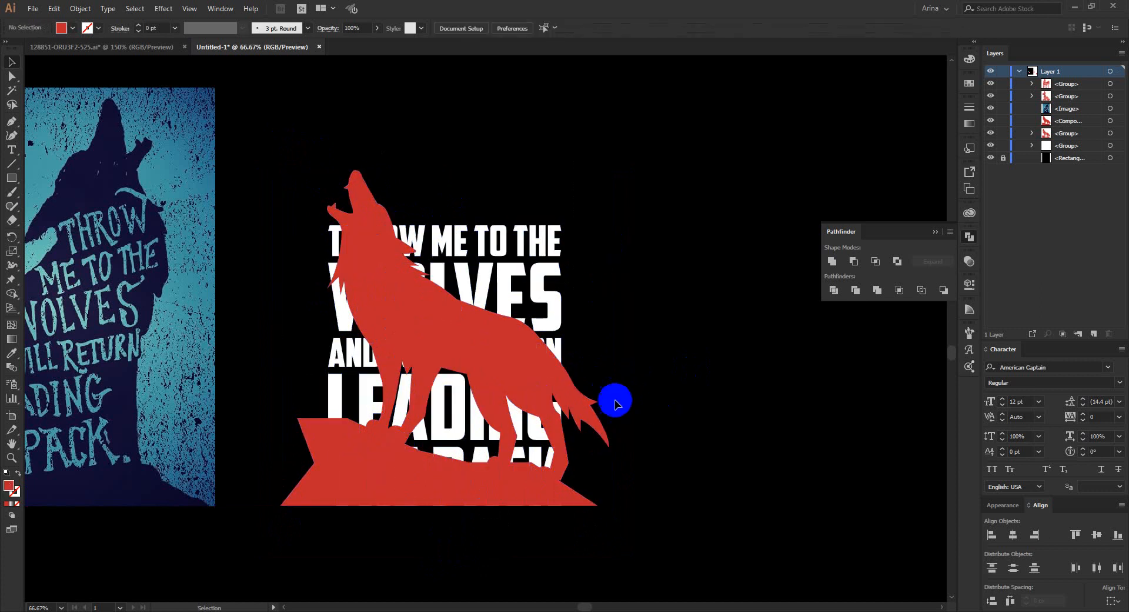
click(577, 400)
click(661, 408)
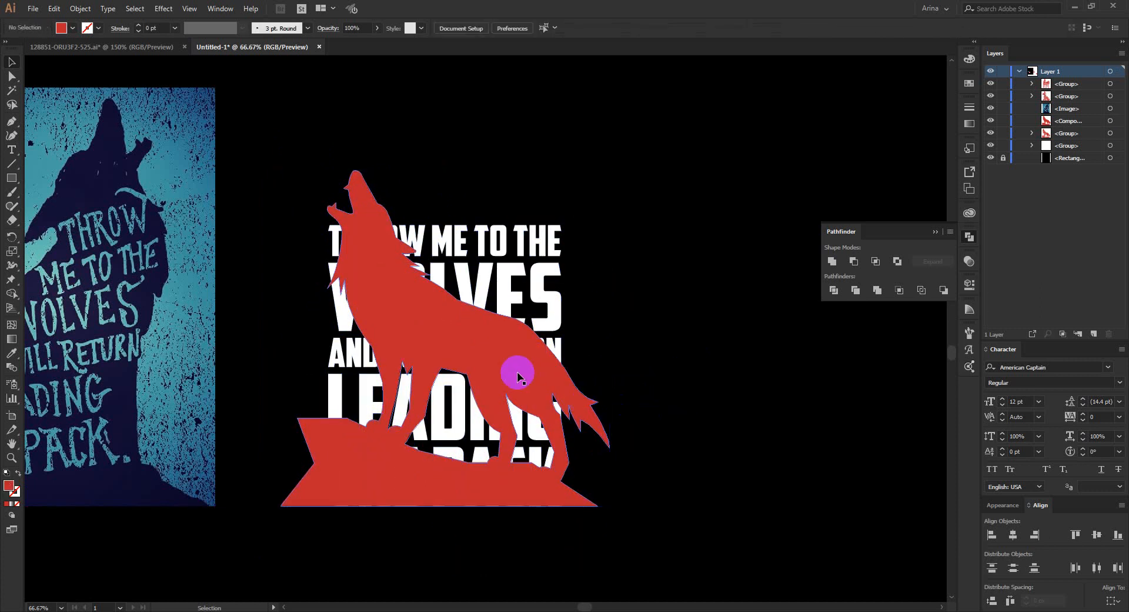
click(518, 376)
key(ctrl+plus)
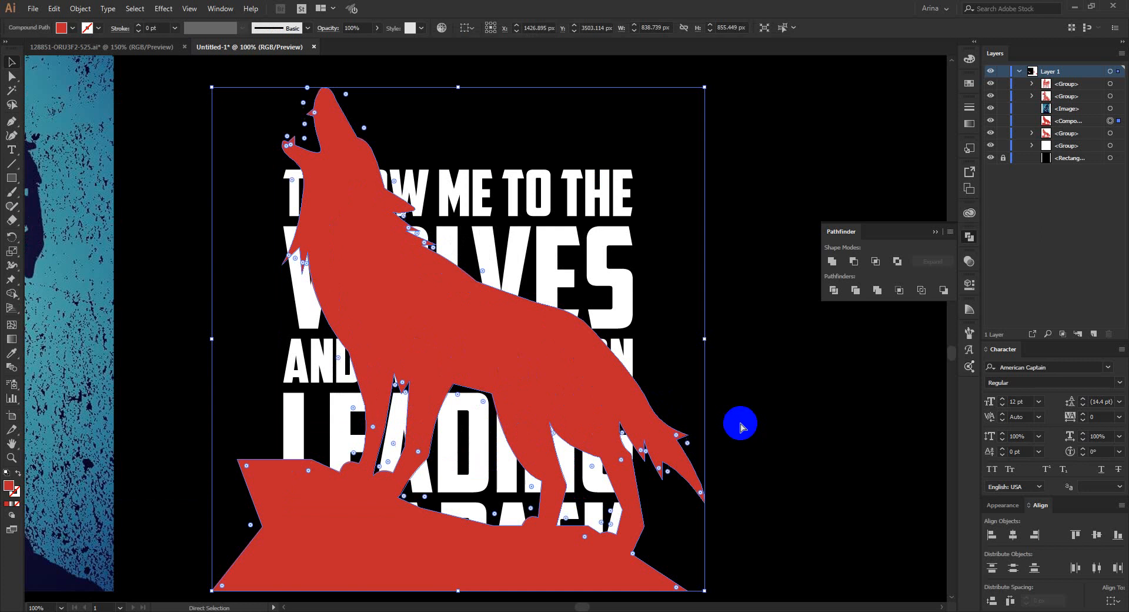
click(741, 425)
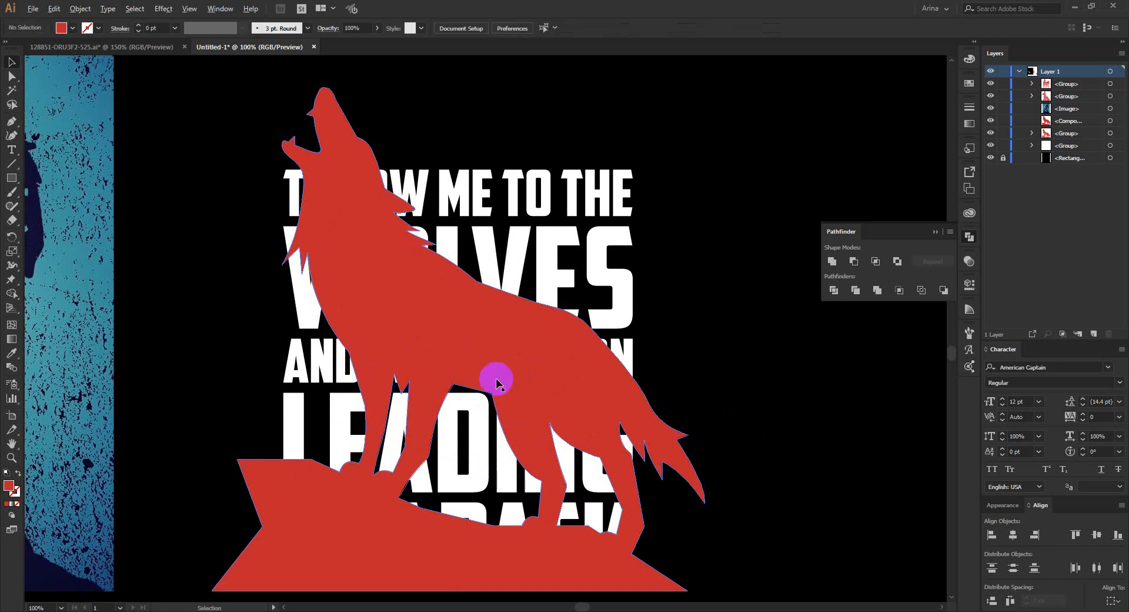
scroll(493, 378, down, 1)
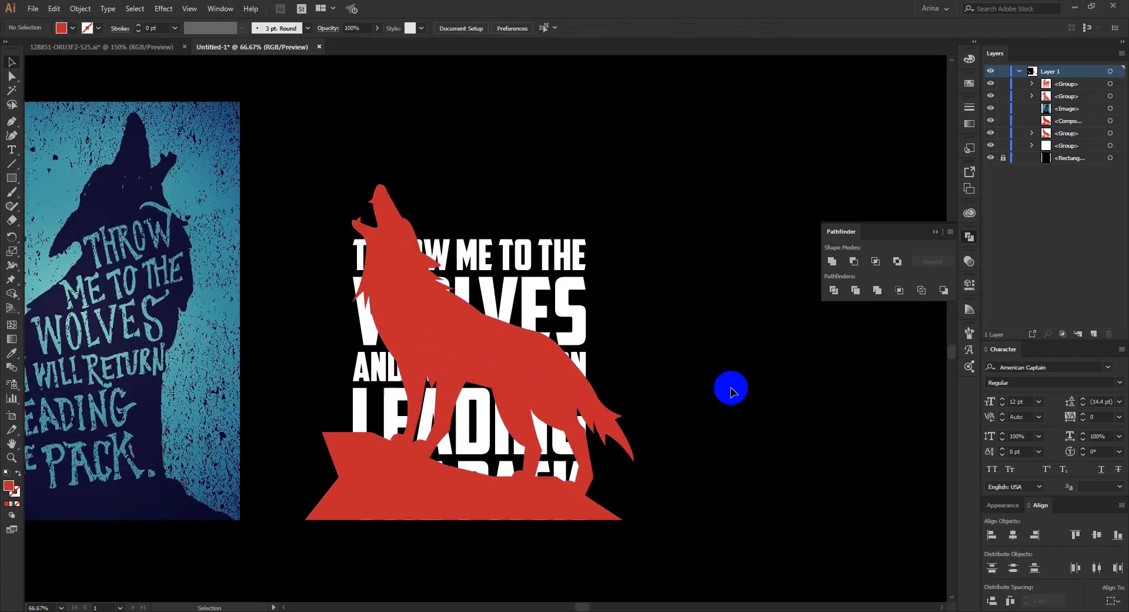
scroll(458, 367, up, 1)
click(462, 363)
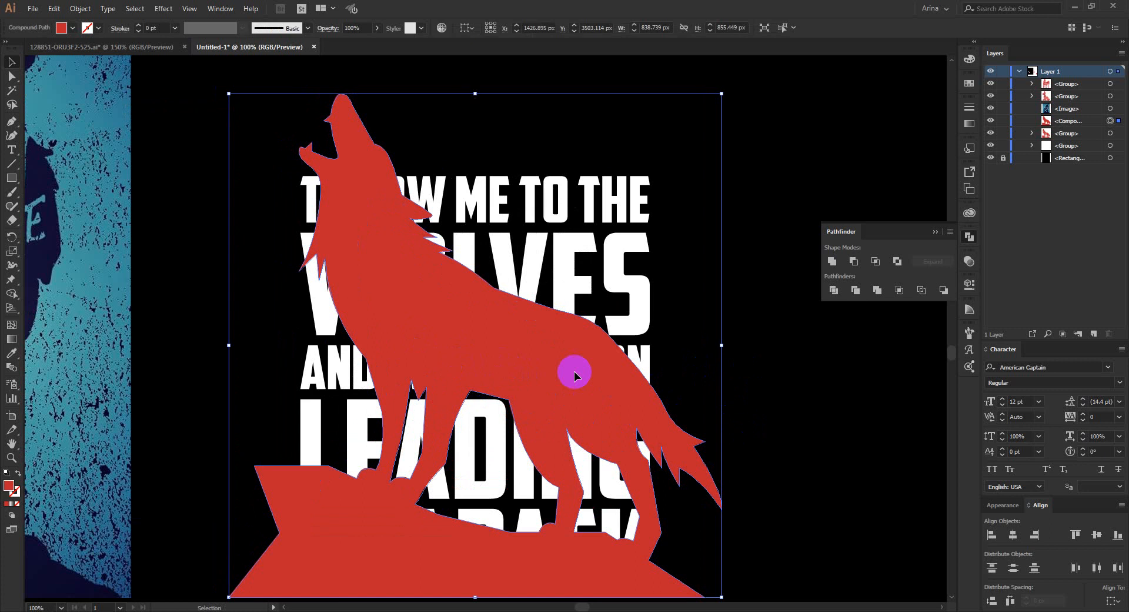
click(723, 378)
scroll(470, 254, down, 1)
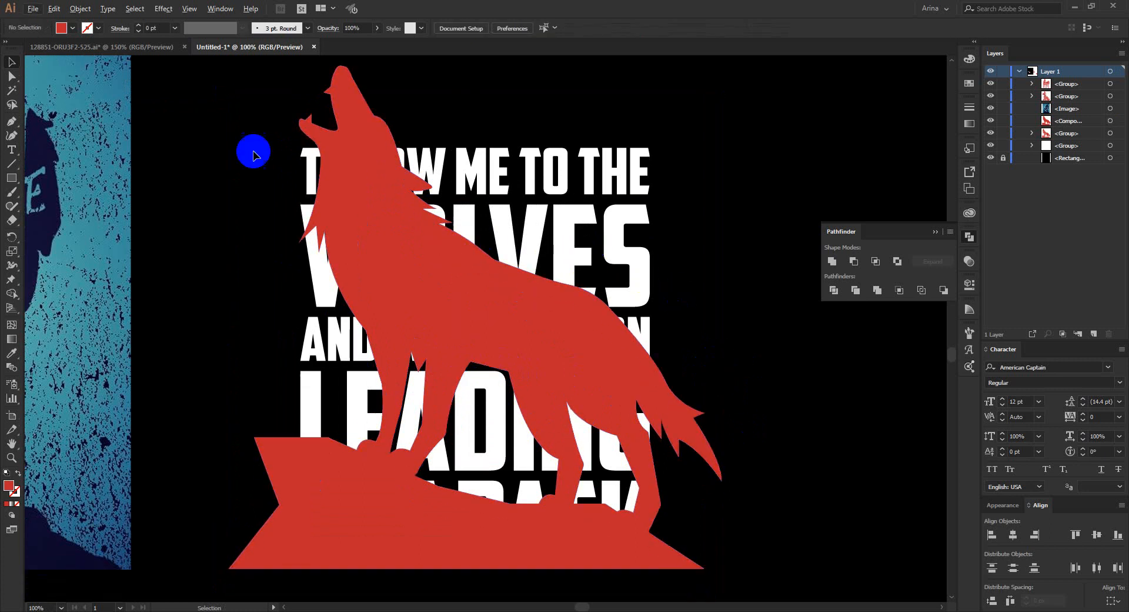
Select the wolf and the lettering together and remove the wolf area outside the letters with the Shape Builder tool.
drag(214, 125, 660, 539)
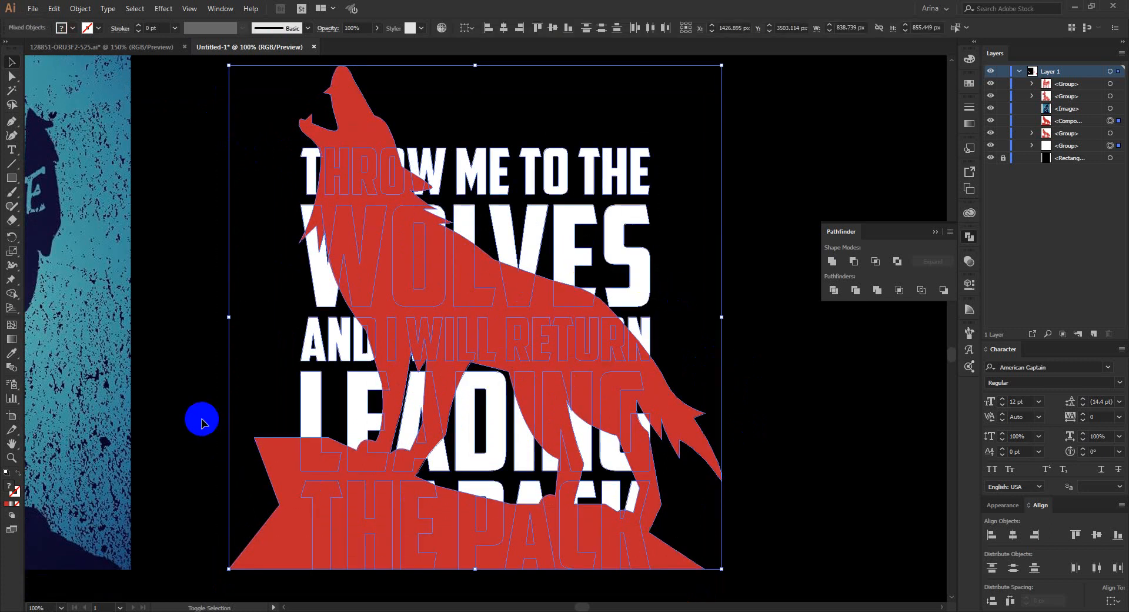
key(shift+m)
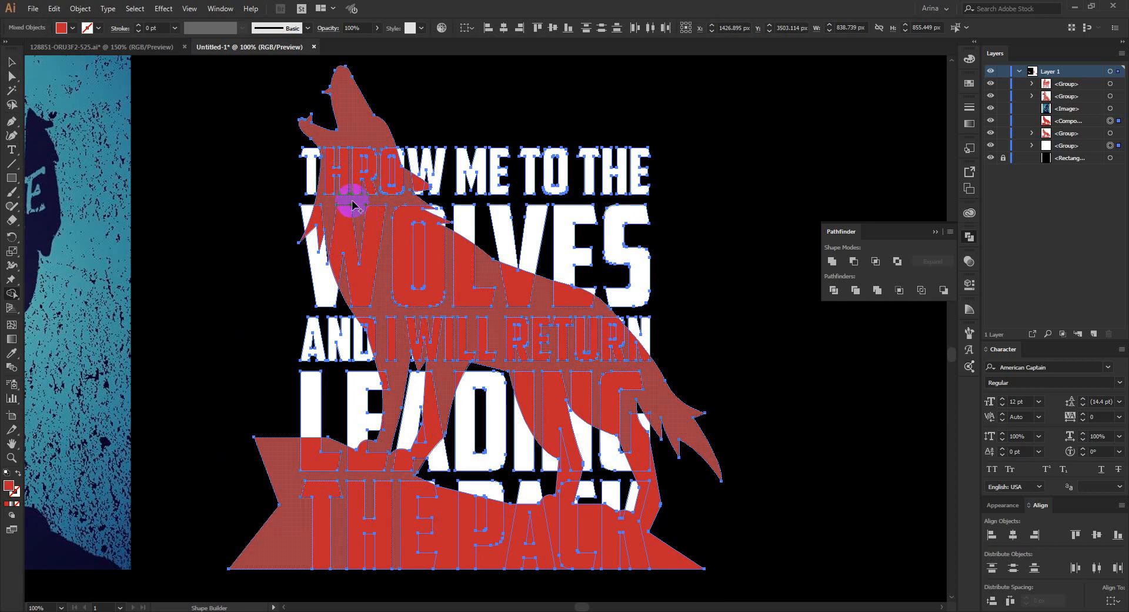
mouse_move(428, 388)
mouse_down()
mouse_move(425, 454)
mouse_move(403, 515)
mouse_move(307, 497)
mouse_move(277, 462)
mouse_up()
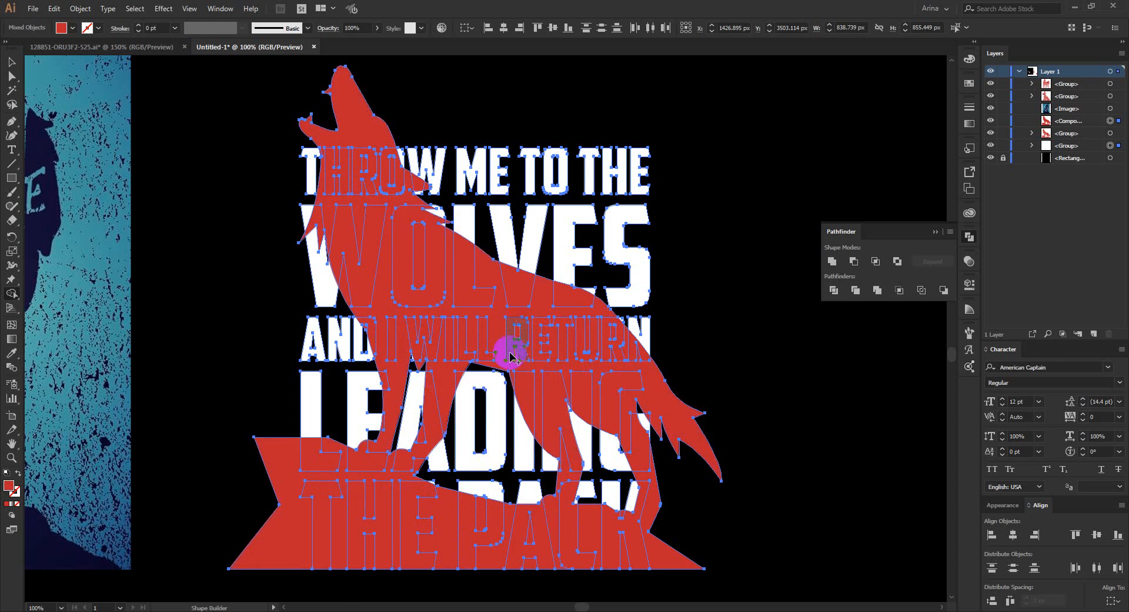
alt+click(498, 311)
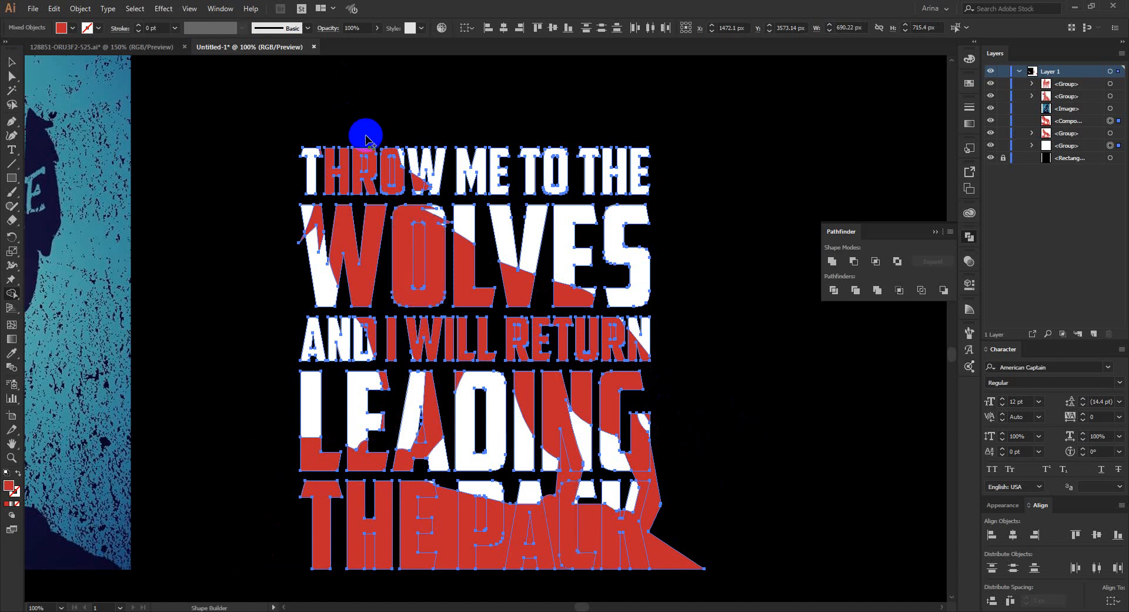
Remove the leftover red areas around T, H and E, inside the P, and between P and A in THE PACK.
scroll(441, 406, down, 1)
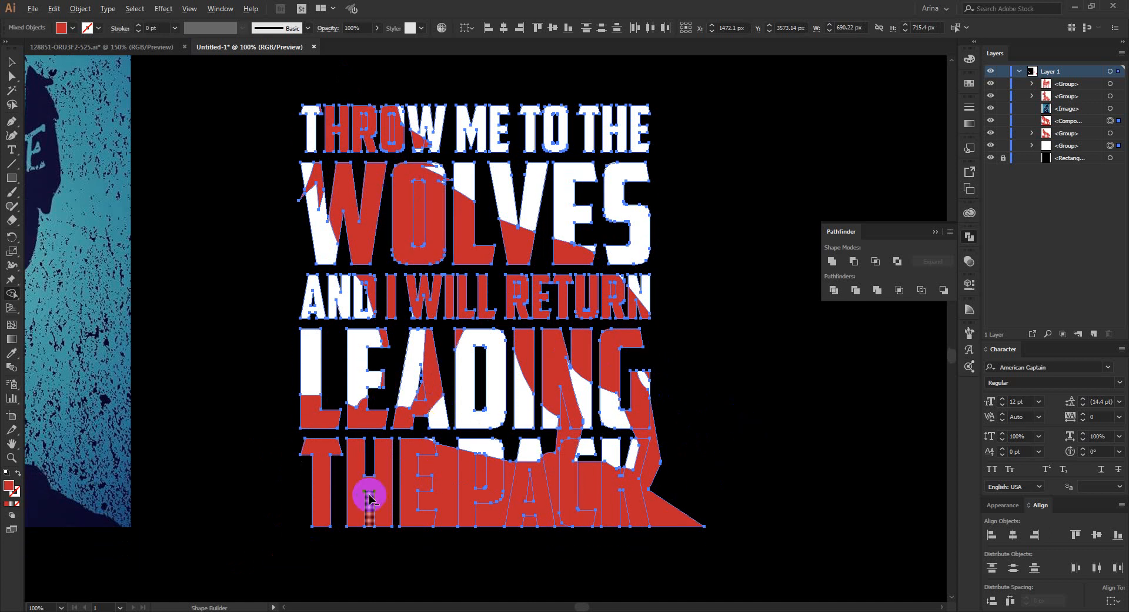
scroll(376, 500, up, 3)
alt+click(396, 510)
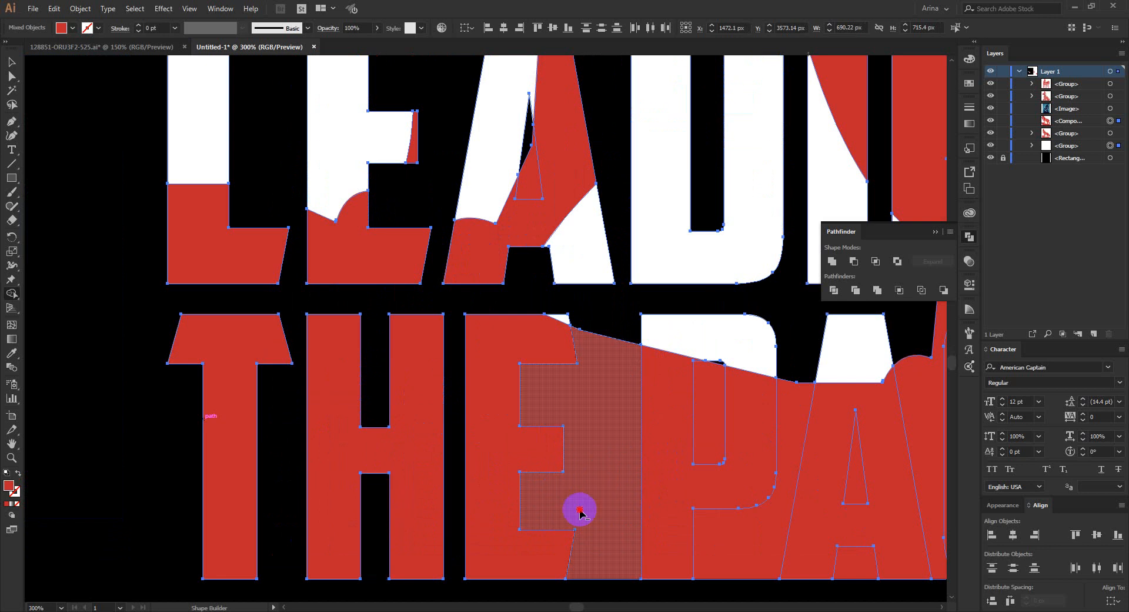
alt+click(568, 509)
alt+click(714, 408)
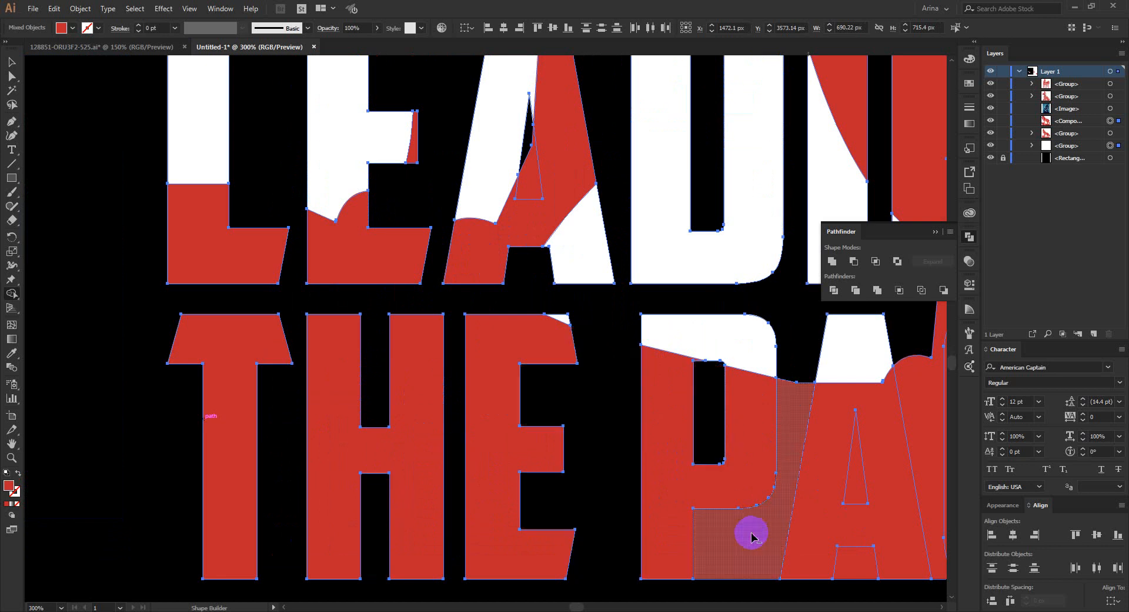
alt+click(727, 530)
Remove the red areas between A and C and inside the A's two openings in PACK.
scroll(691, 462, down, 3)
scroll(625, 422, up, 3)
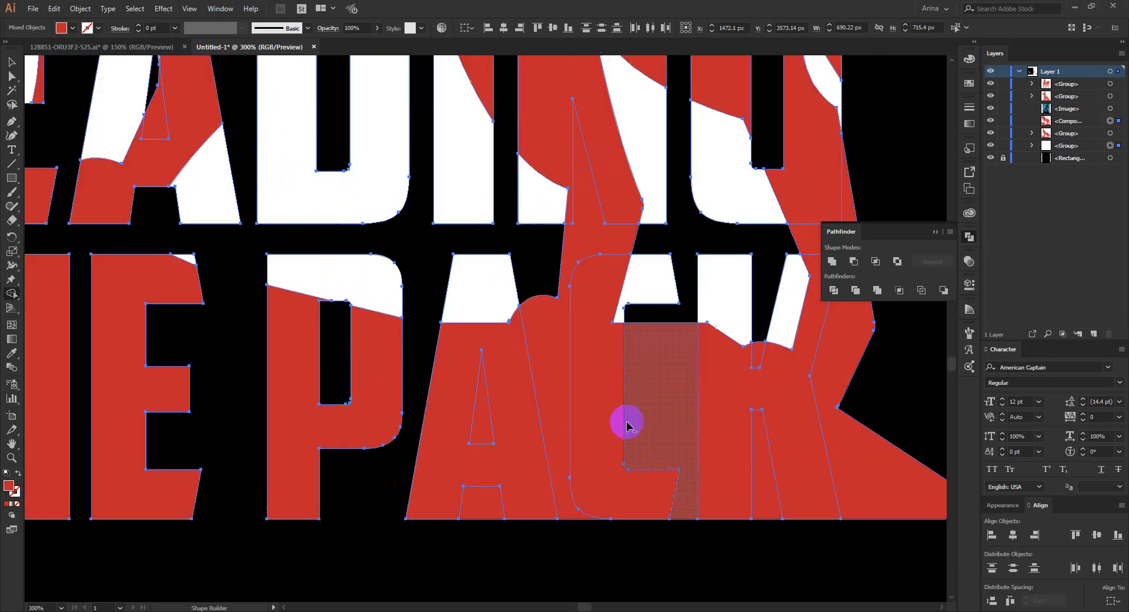
alt+click(547, 376)
alt+click(480, 411)
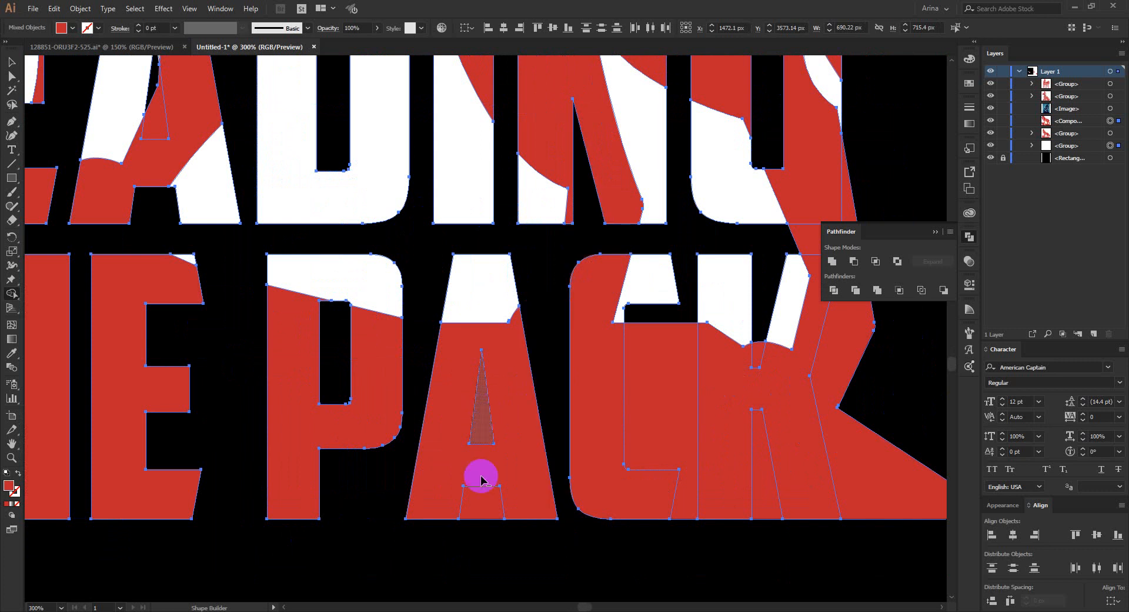
alt+click(486, 502)
Remove the red areas in the C's opening and around the K, including the rock remainder beyond the word PACK.
alt+click(666, 404)
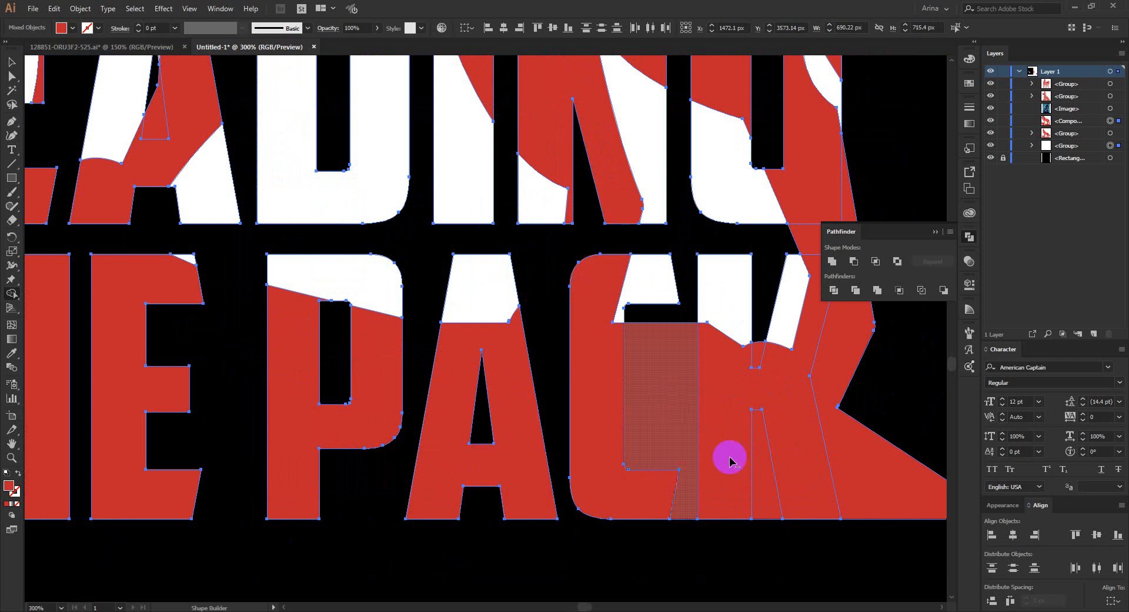
alt+click(768, 476)
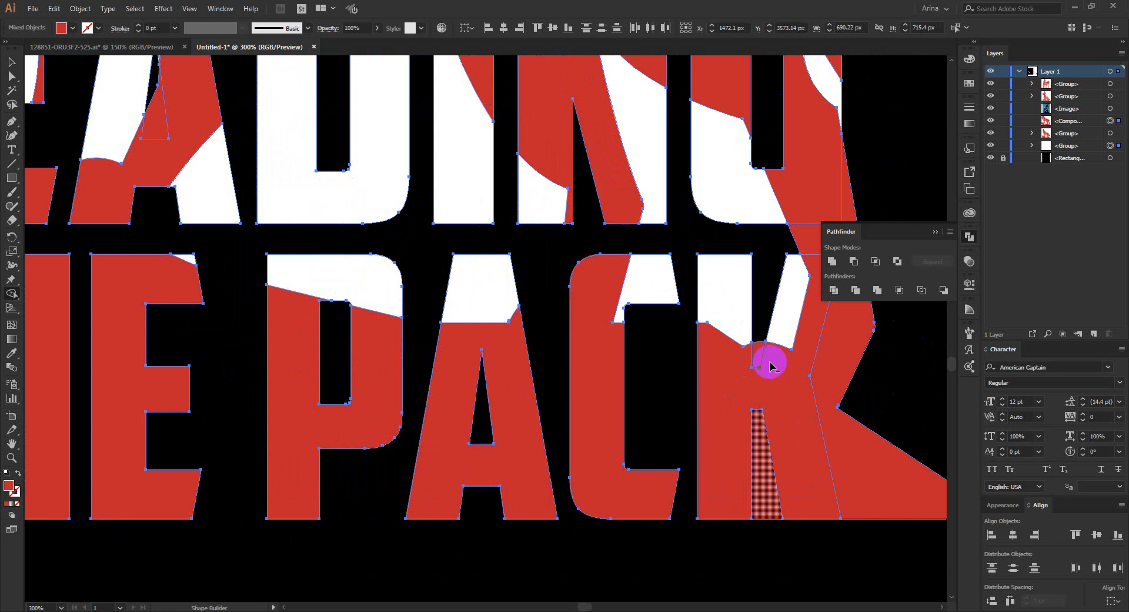
alt+click(831, 379)
scroll(474, 433, down, 1)
alt+click(475, 434)
scroll(729, 482, down, 1)
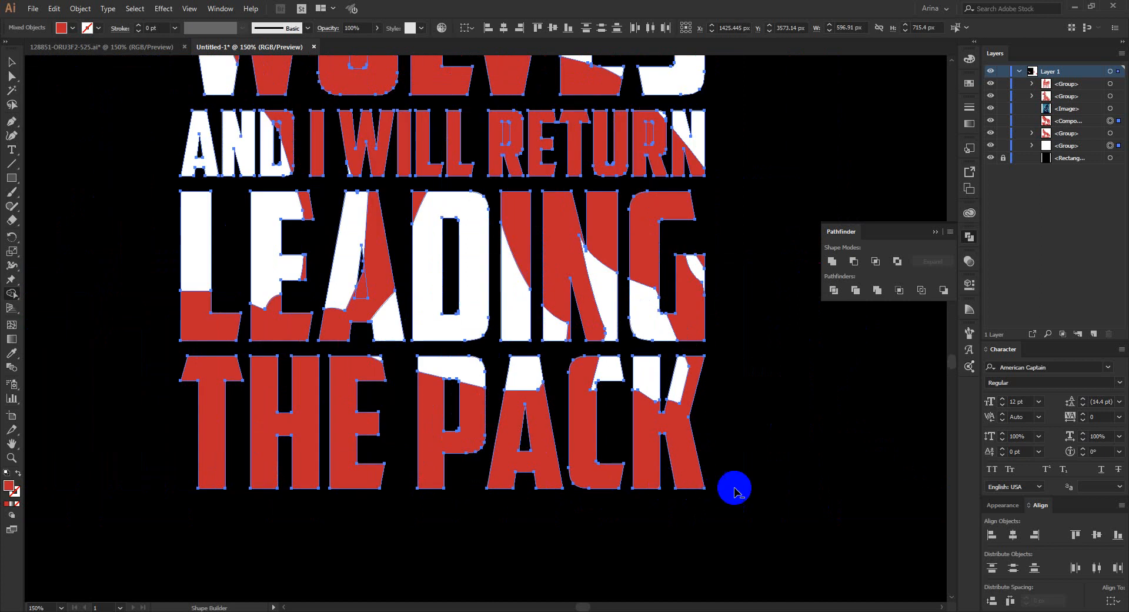
Remove the red fill from the counters of both R letters in RETURN.
scroll(751, 479, up, 3)
scroll(755, 483, up, 1)
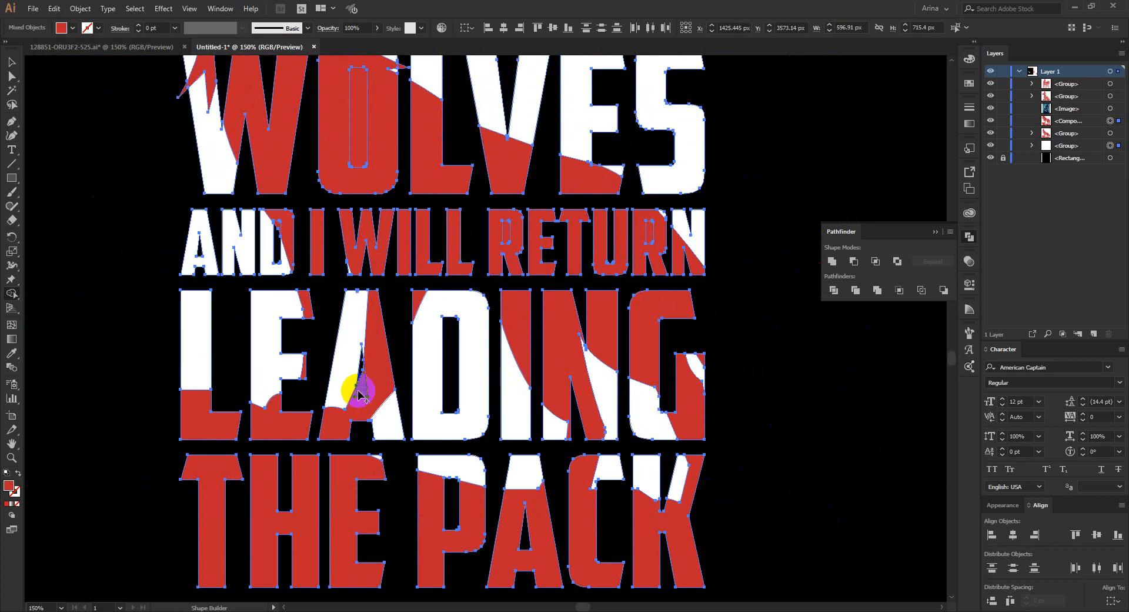
scroll(655, 241, up, 2)
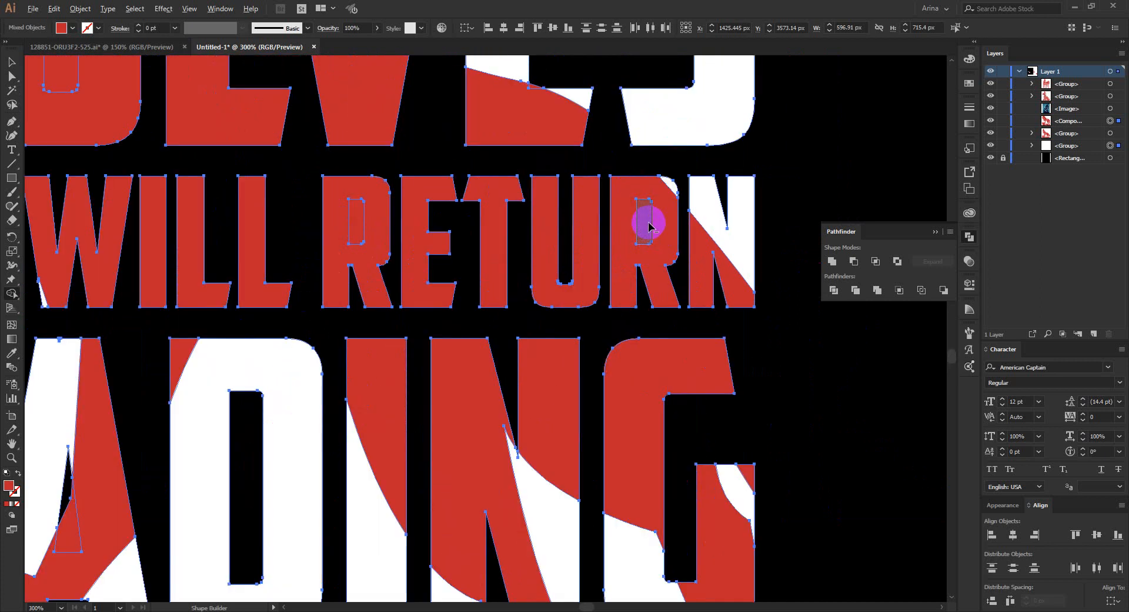
alt+click(649, 226)
alt+click(355, 227)
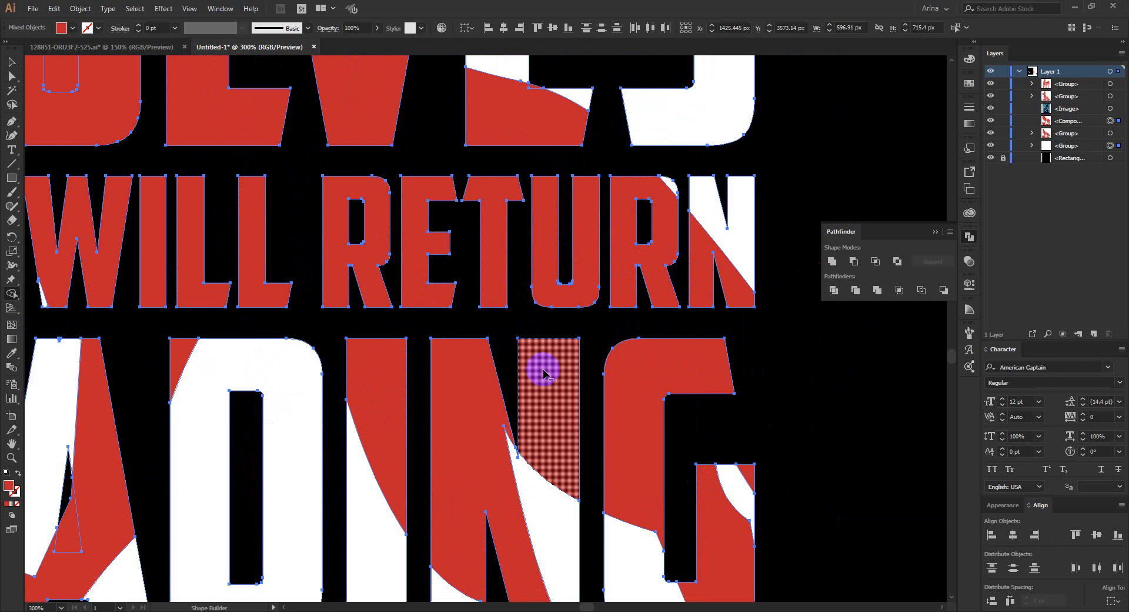
Remove the red fill from the counters of the O in WOLVES and the O and R in THROW.
scroll(650, 428, down, 3)
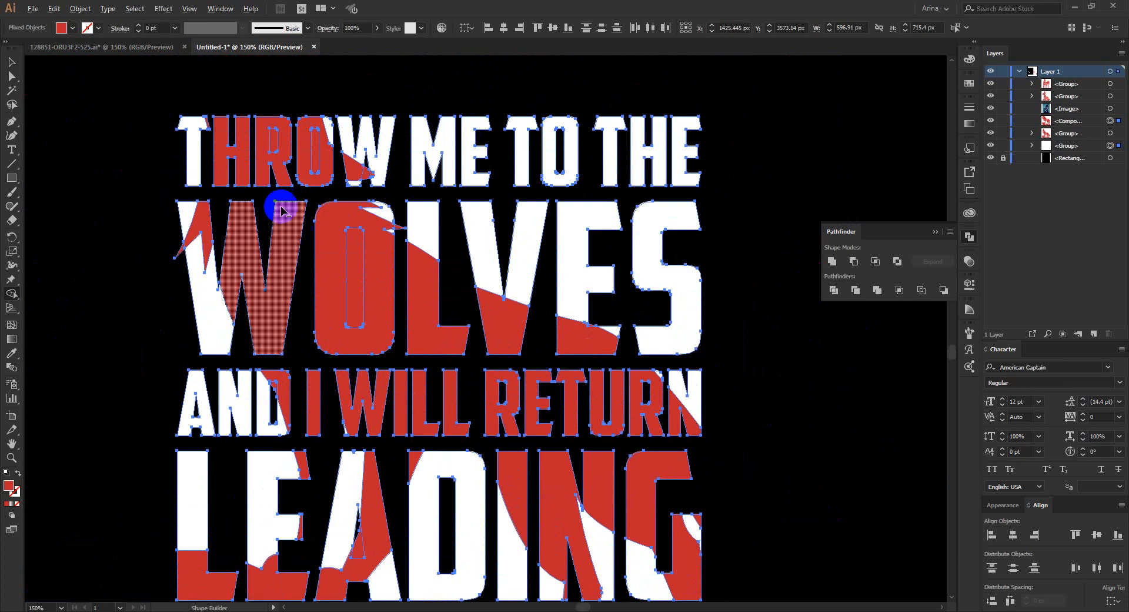
scroll(378, 281, up, 2)
alt+click(379, 281)
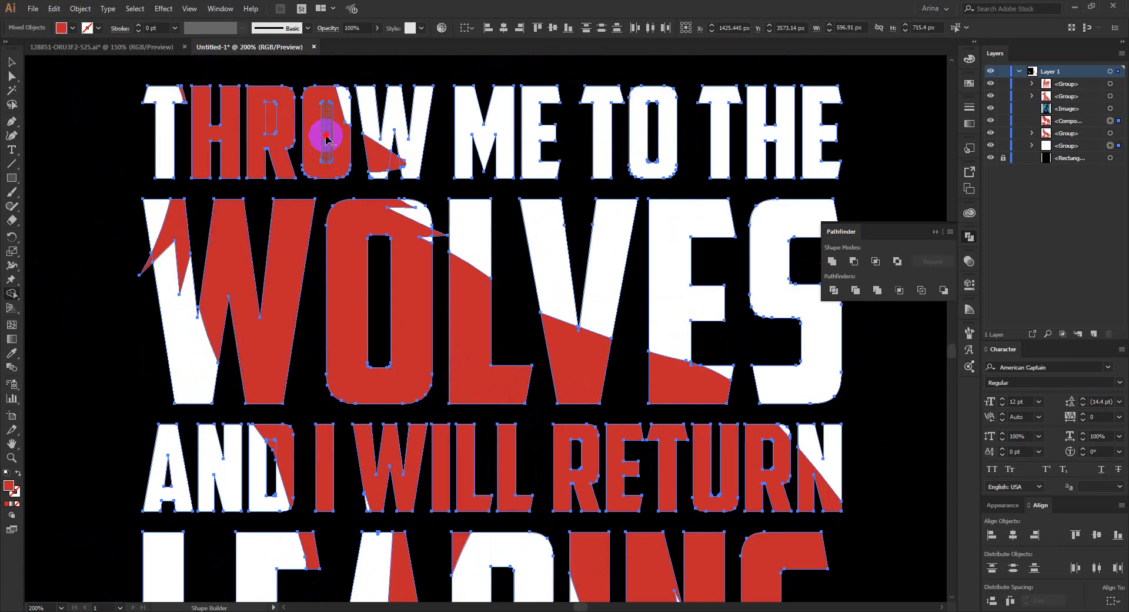
alt+click(326, 136)
alt+click(272, 119)
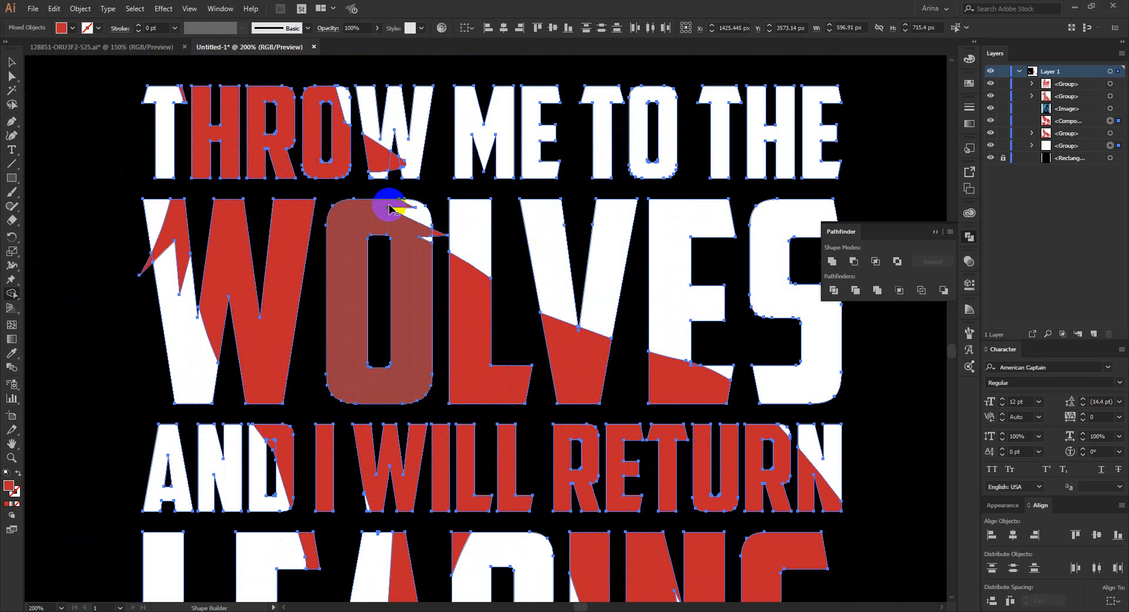
Remove the red remainder inside the A of LEADING, then deselect the artwork.
scroll(464, 252, down, 2)
scroll(421, 355, up, 1)
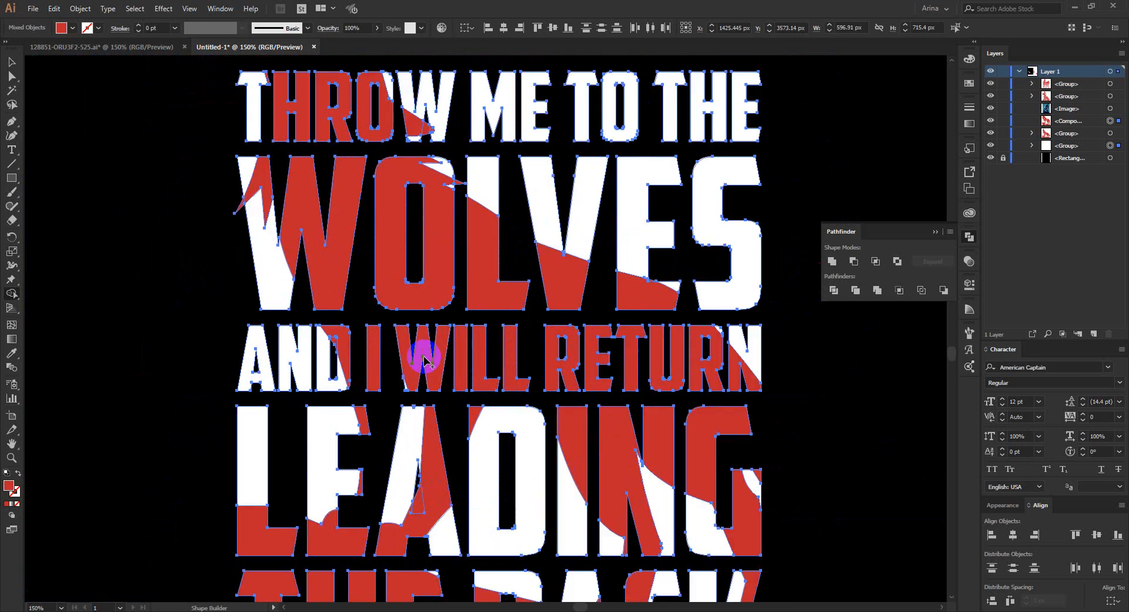
scroll(421, 355, down, 2)
scroll(416, 450, up, 1)
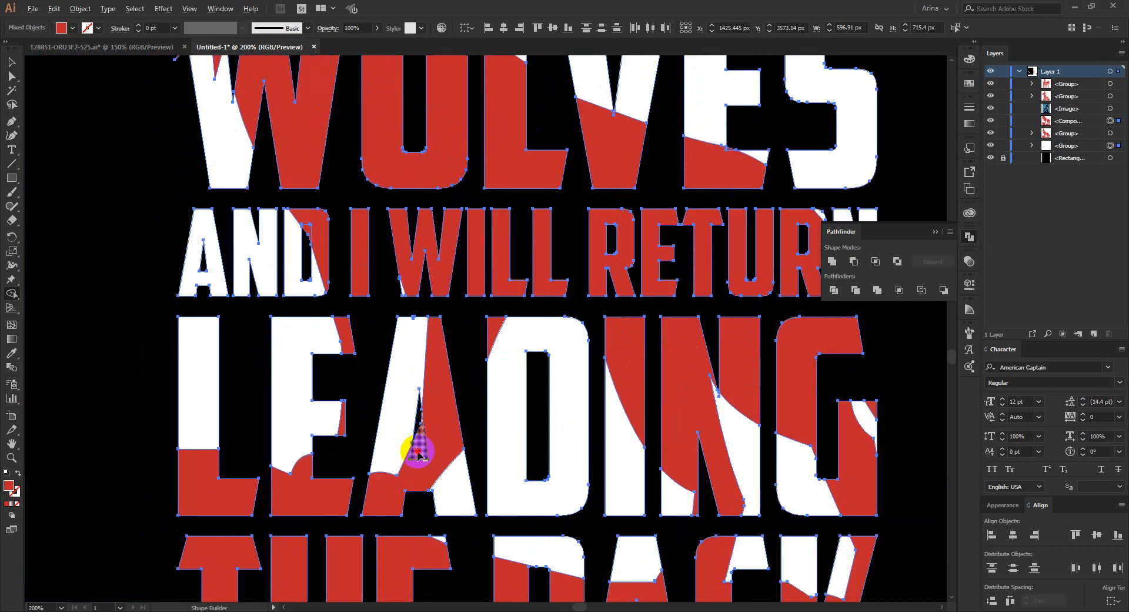
drag(418, 453, 419, 448)
scroll(471, 377, down, 3)
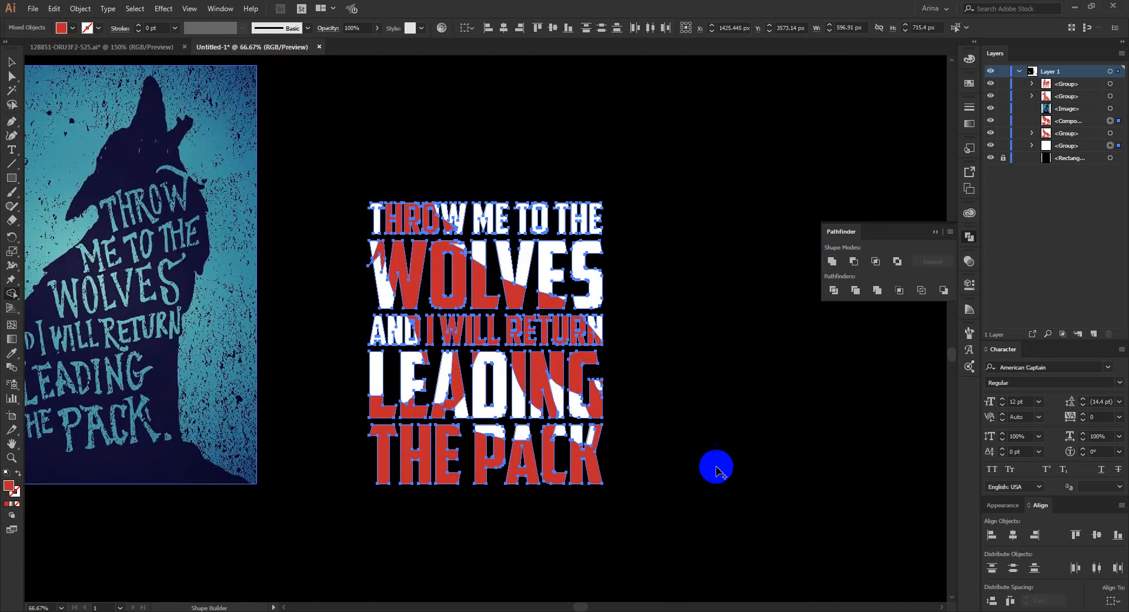
key(v)
key(ctrl+shift+a)
scroll(429, 333, up, 1)
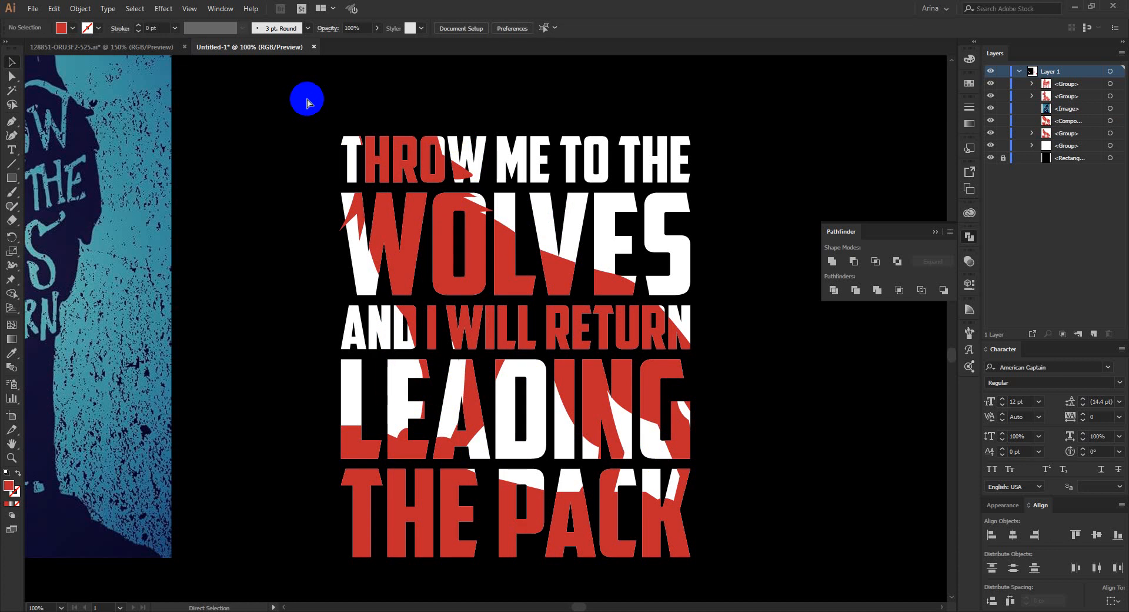
Paste a copy of the red wolf silhouette and erase all of it below the top edge of THROW, keeping the howling head above the lettering.
key(ctrl+v)
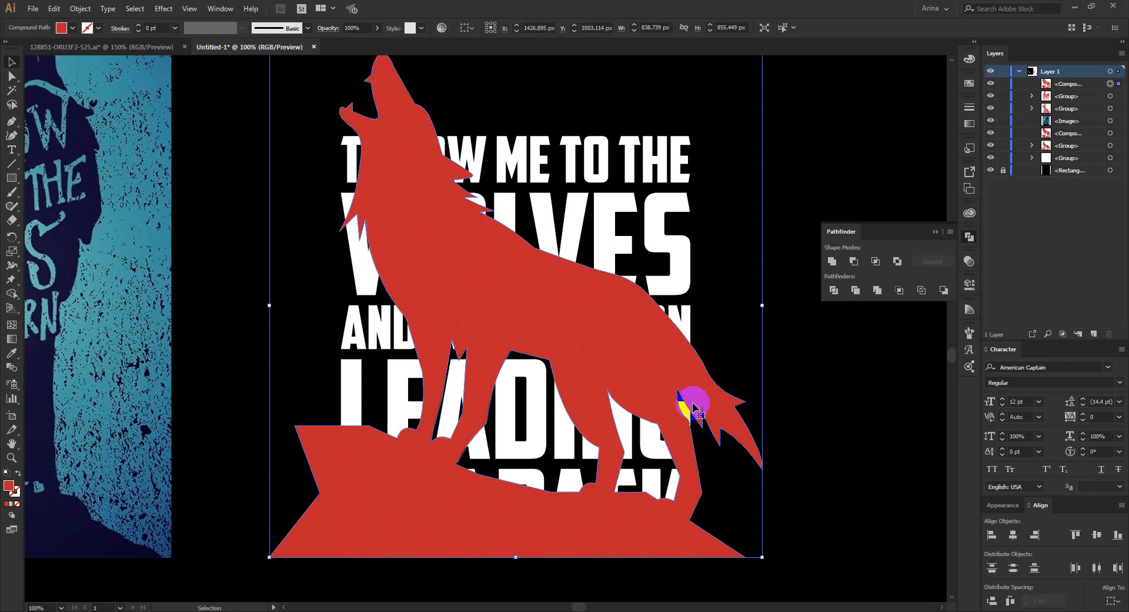
click(836, 486)
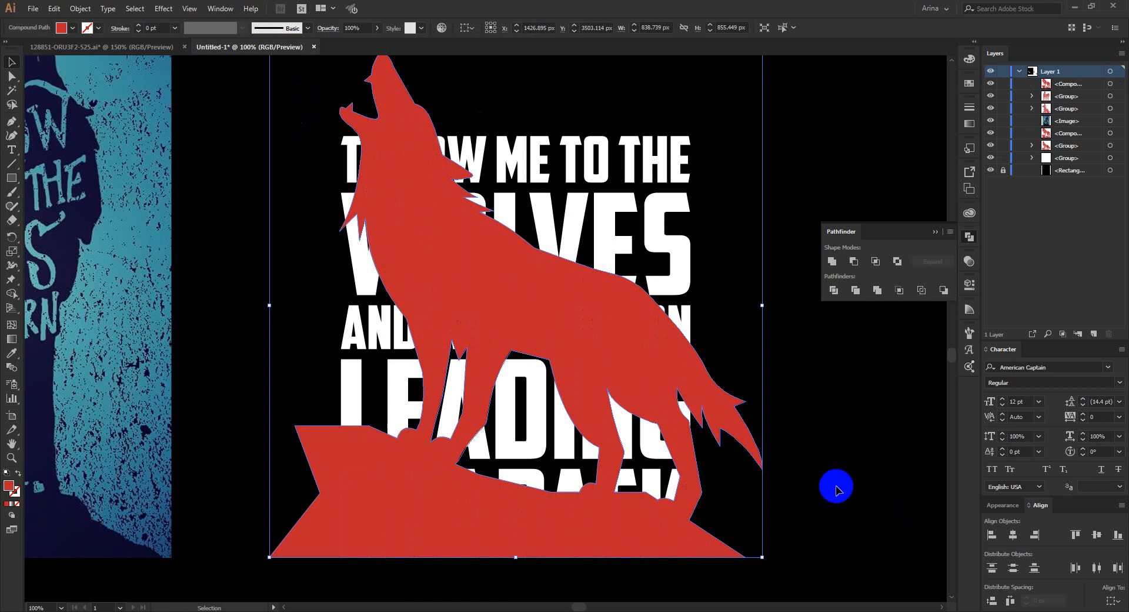
click(737, 427)
key(shift+e)
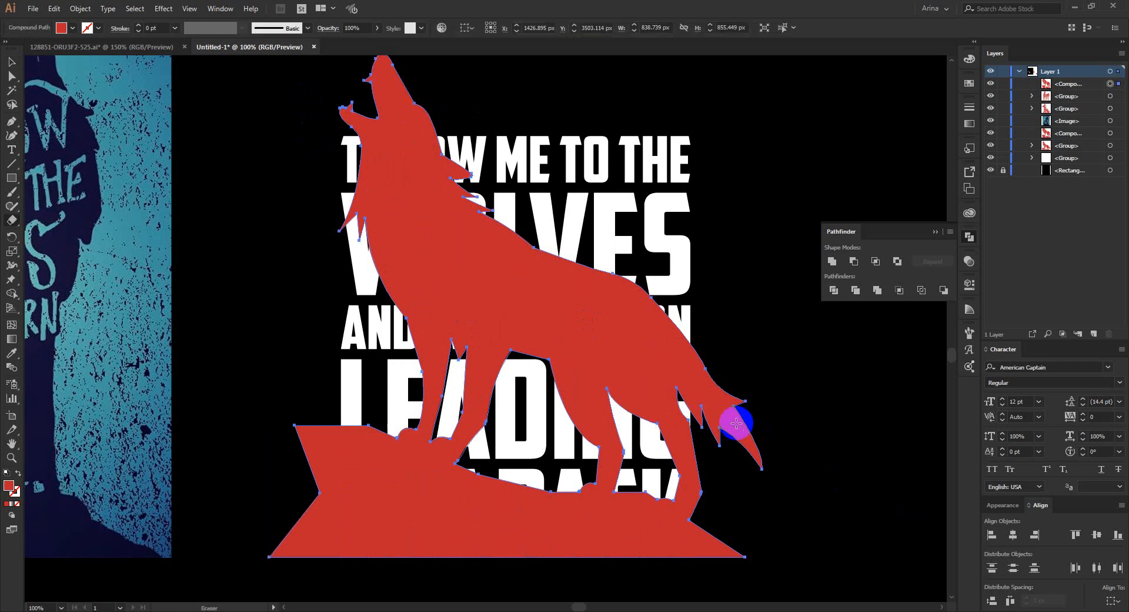
mouse_move(825, 579)
mouse_down()
mouse_move(433, 407)
mouse_move(233, 210)
mouse_up()
scroll(330, 50, up, 1)
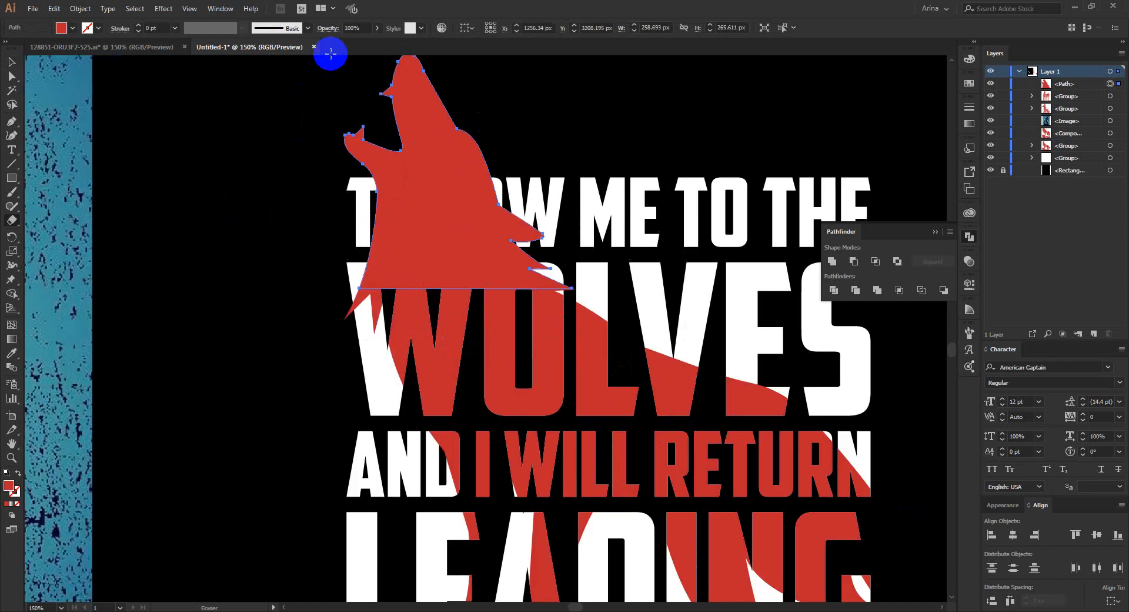
drag(847, 375, 257, 177)
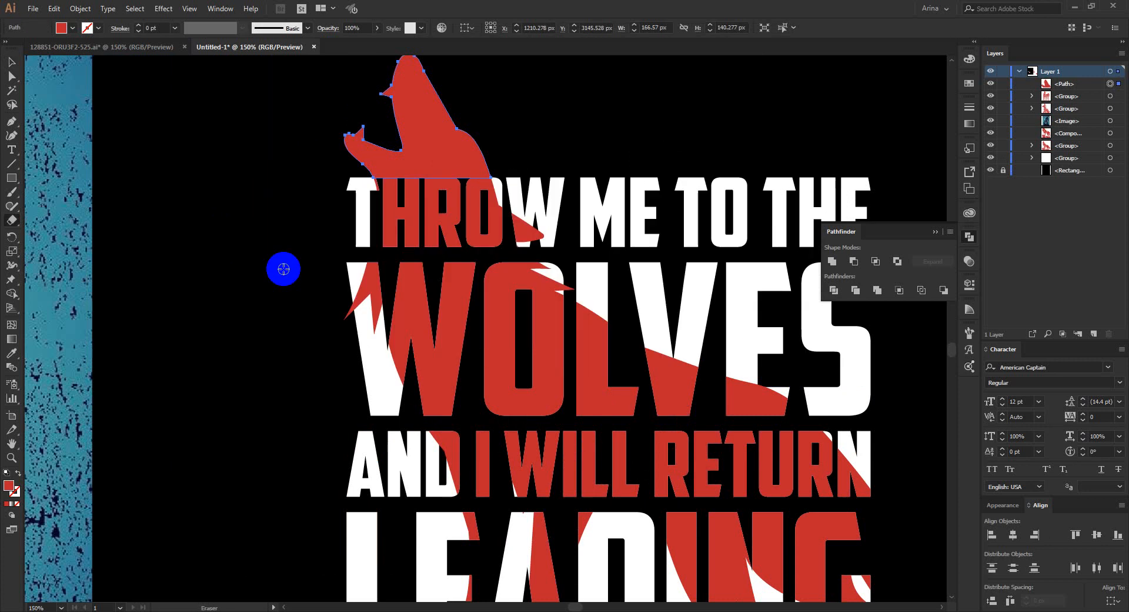
click(295, 241)
scroll(294, 241, down, 1)
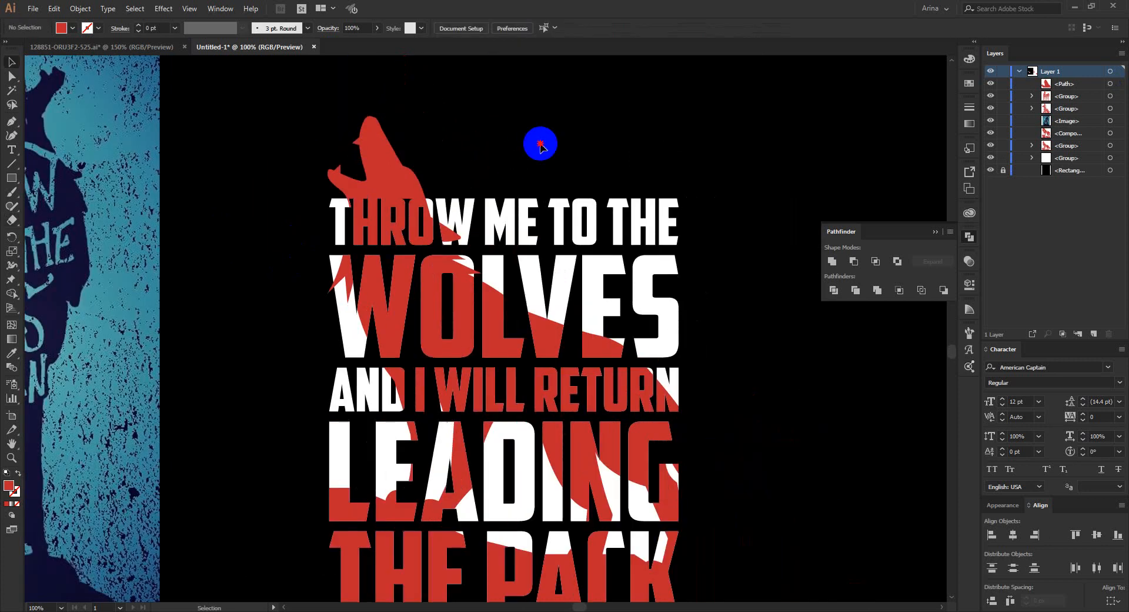
Erase a small round eye hole in the red wolf head above THROW, then deselect it.
scroll(465, 149, down, 1)
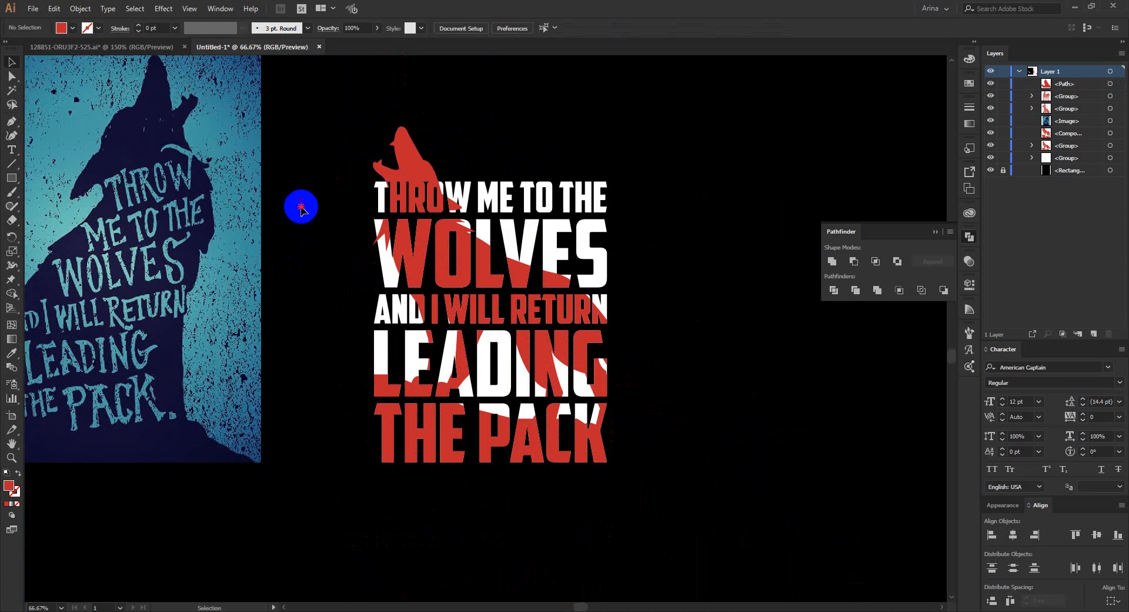
scroll(450, 182, up, 1)
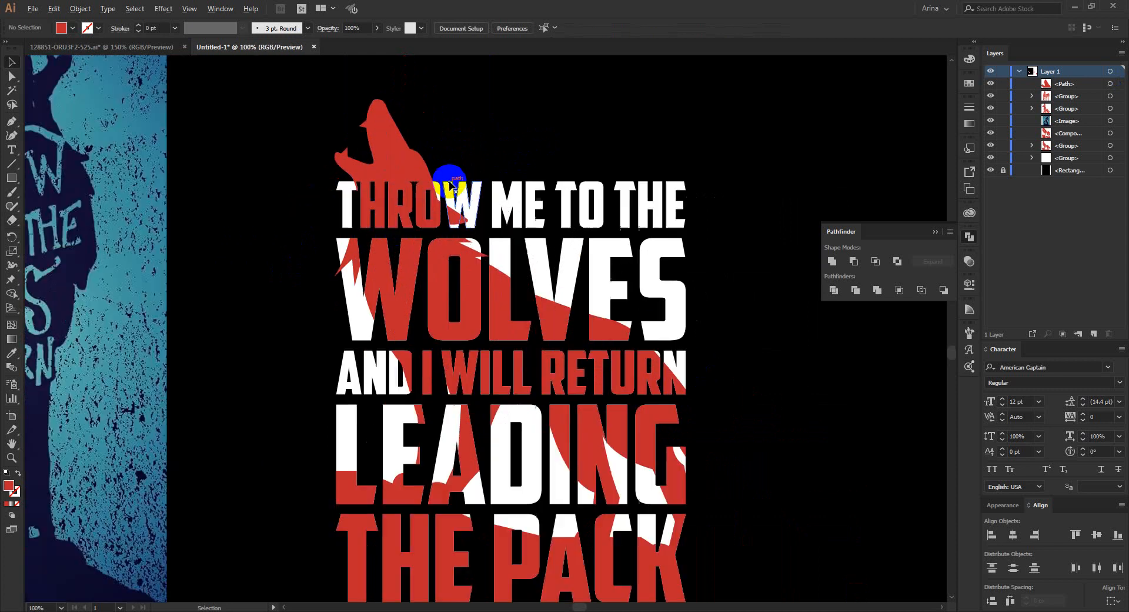
scroll(376, 118, up, 4)
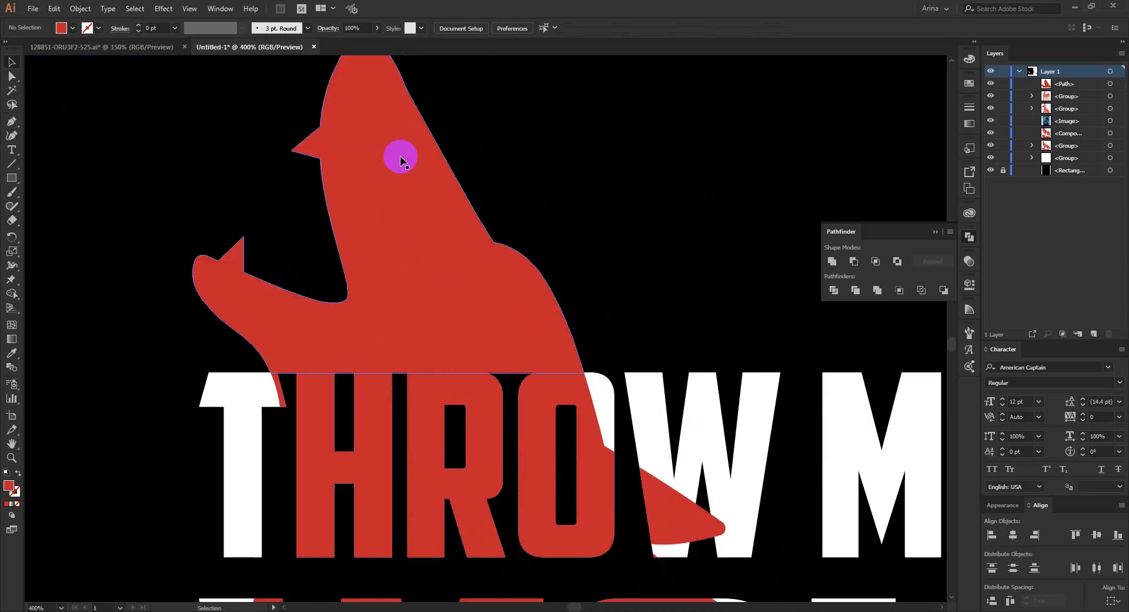
click(400, 156)
key(shift+e)
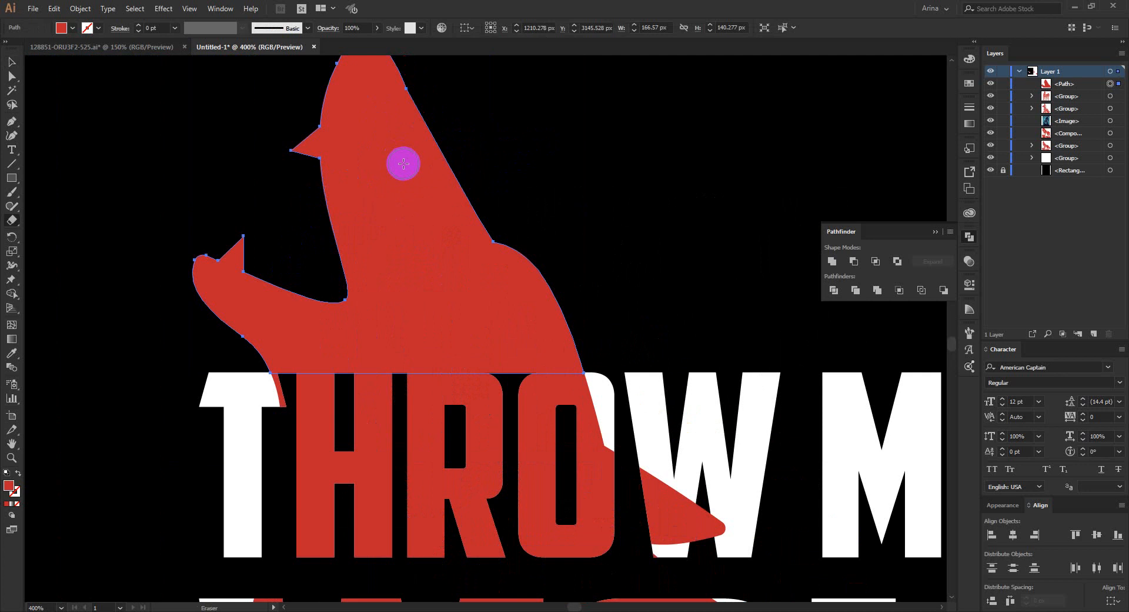
click(469, 293)
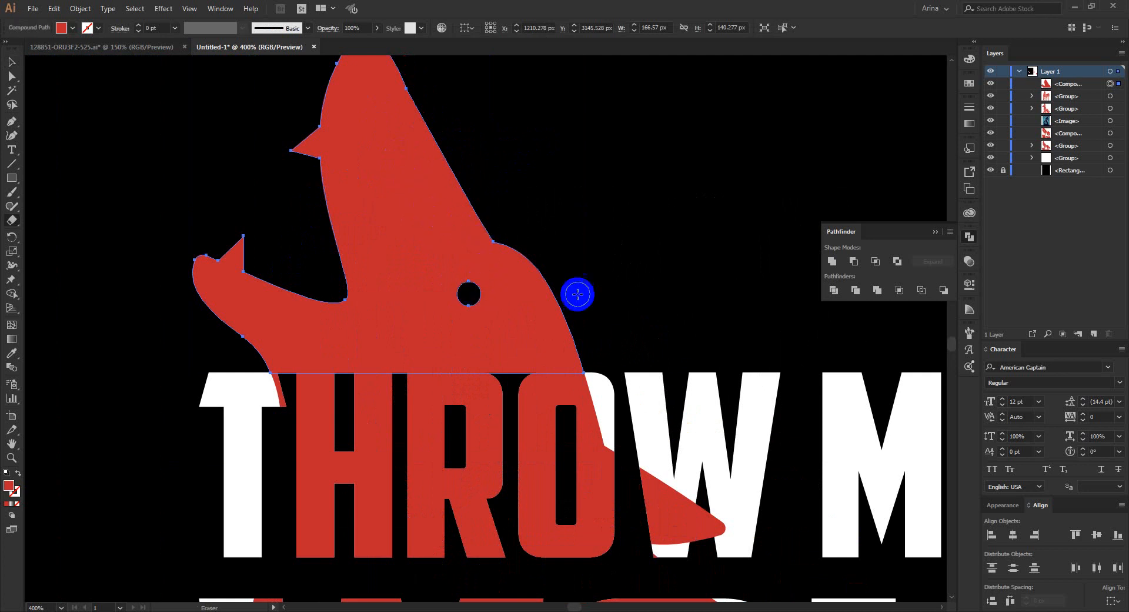
key(v)
click(378, 209)
scroll(378, 210, down, 5)
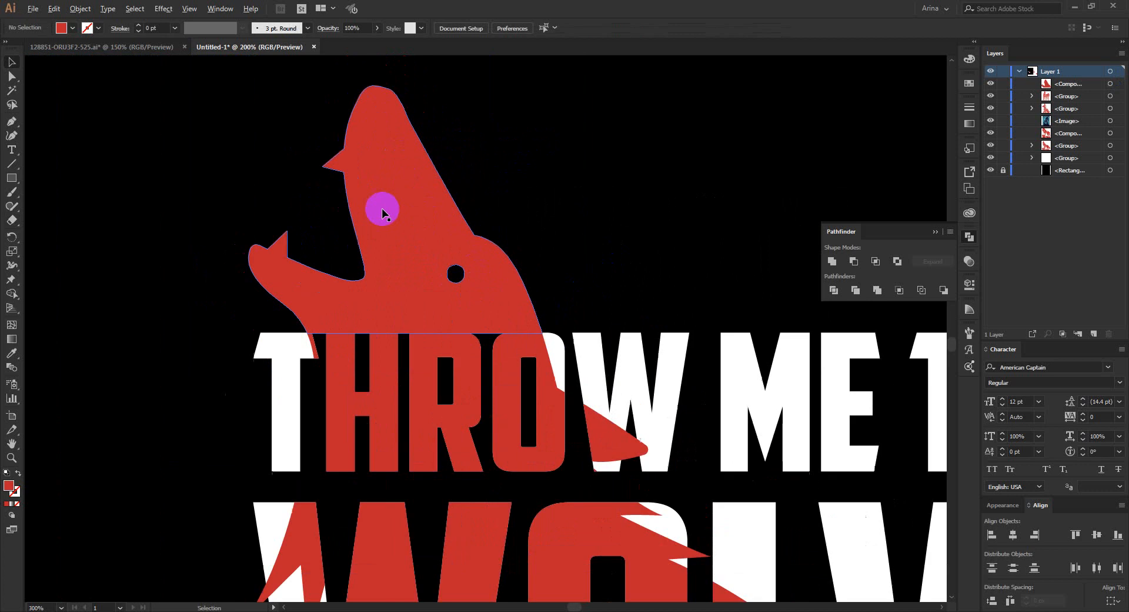
scroll(489, 209, down, 3)
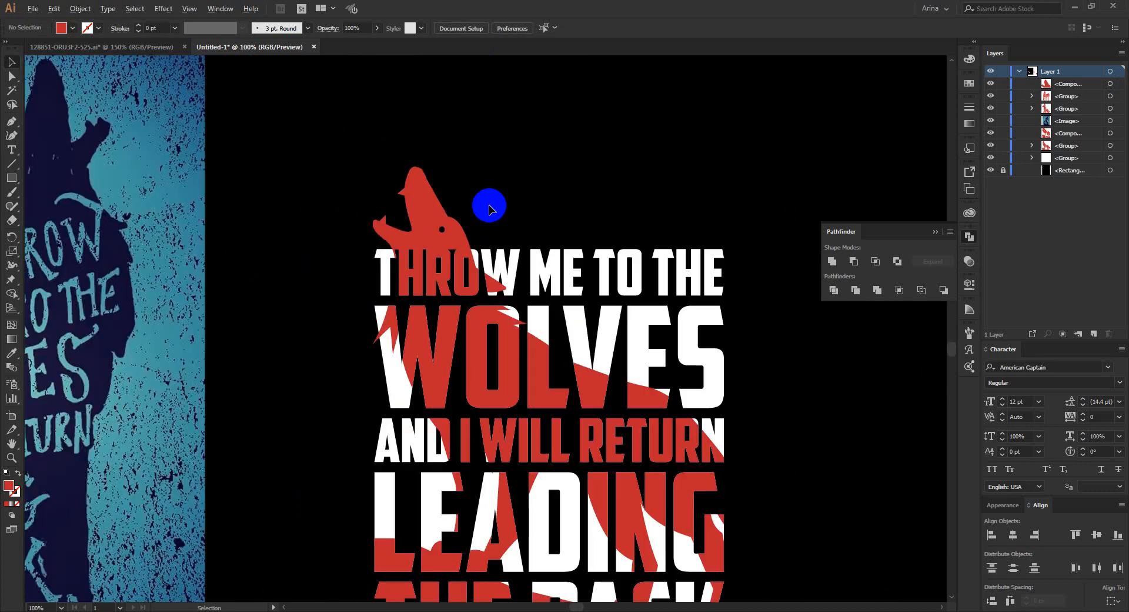
drag(361, 152, 764, 588)
click(514, 202)
right_click(605, 411)
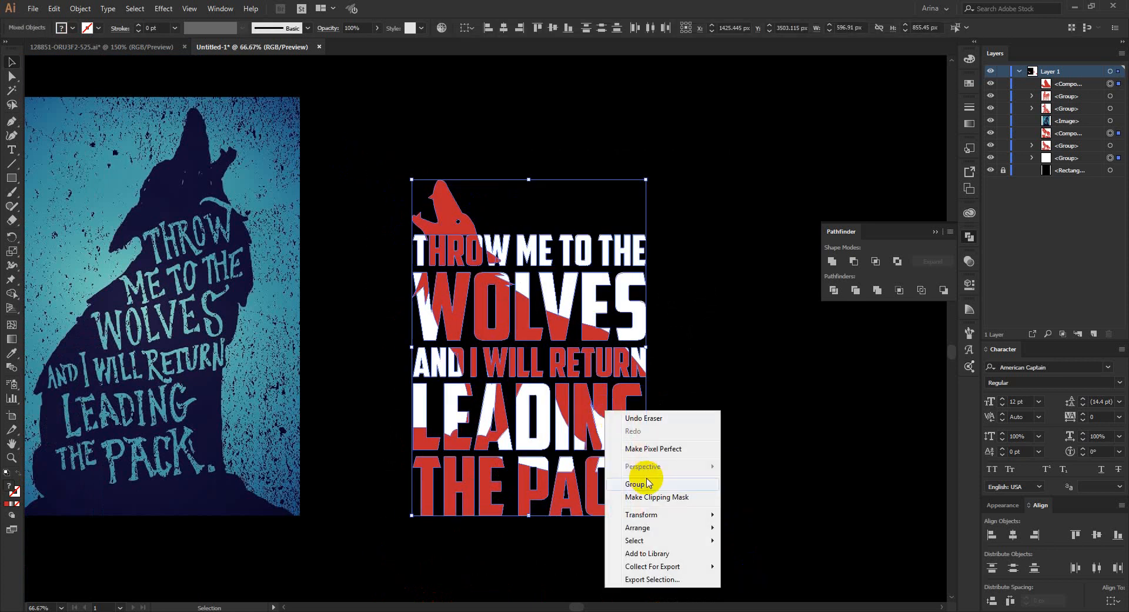
click(723, 382)
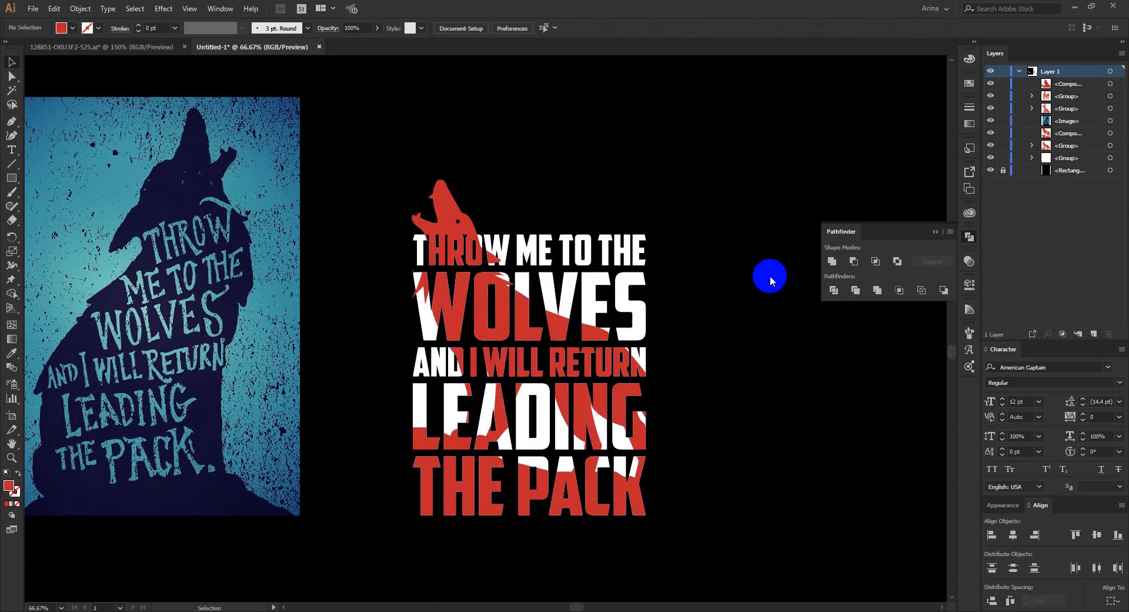
Try a black and a blue fill on the wolf head together with the red areas of the lettering.
click(1111, 84)
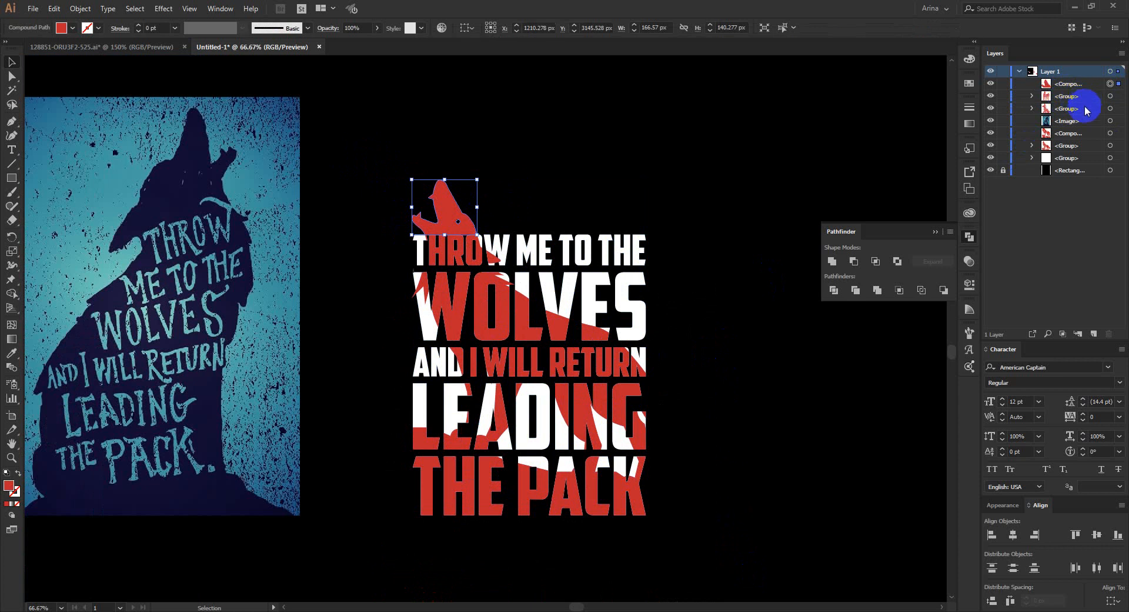
shift+click(1110, 134)
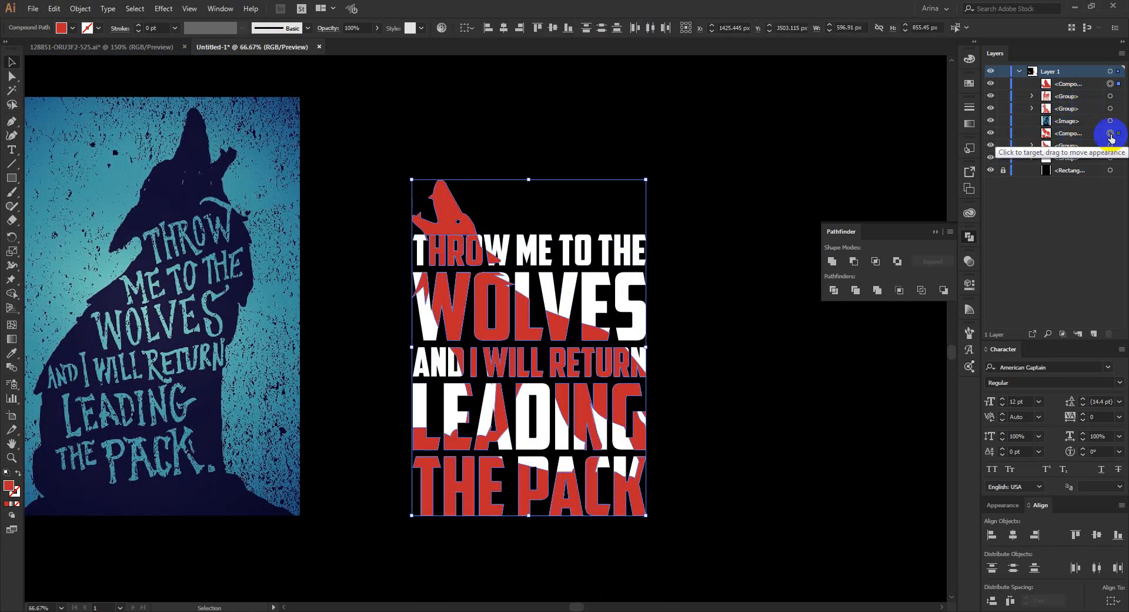
click(61, 33)
click(32, 47)
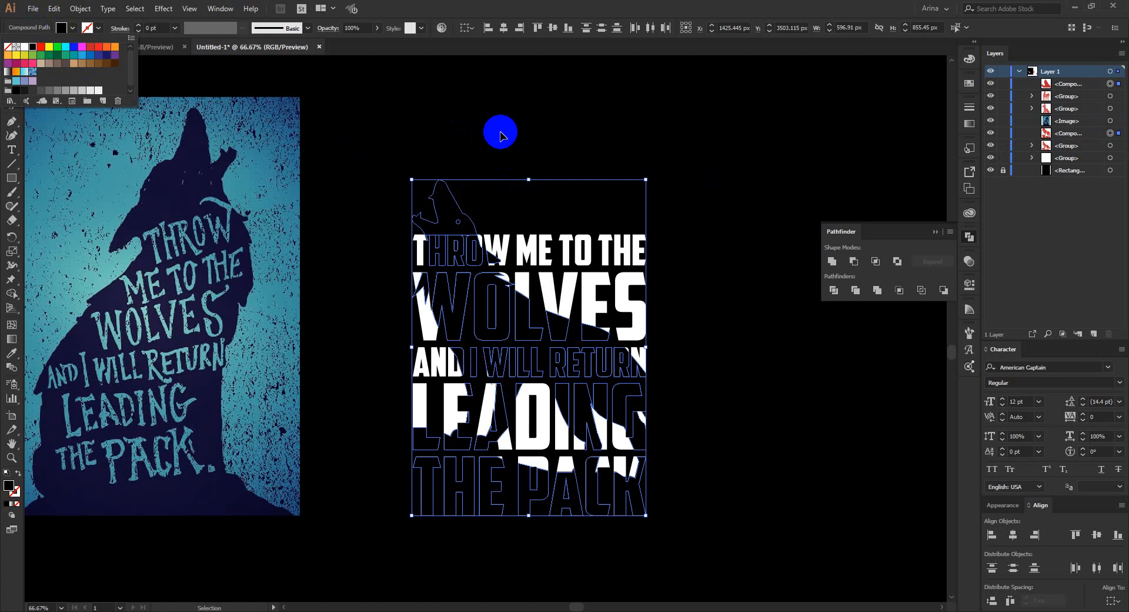
click(90, 56)
click(492, 120)
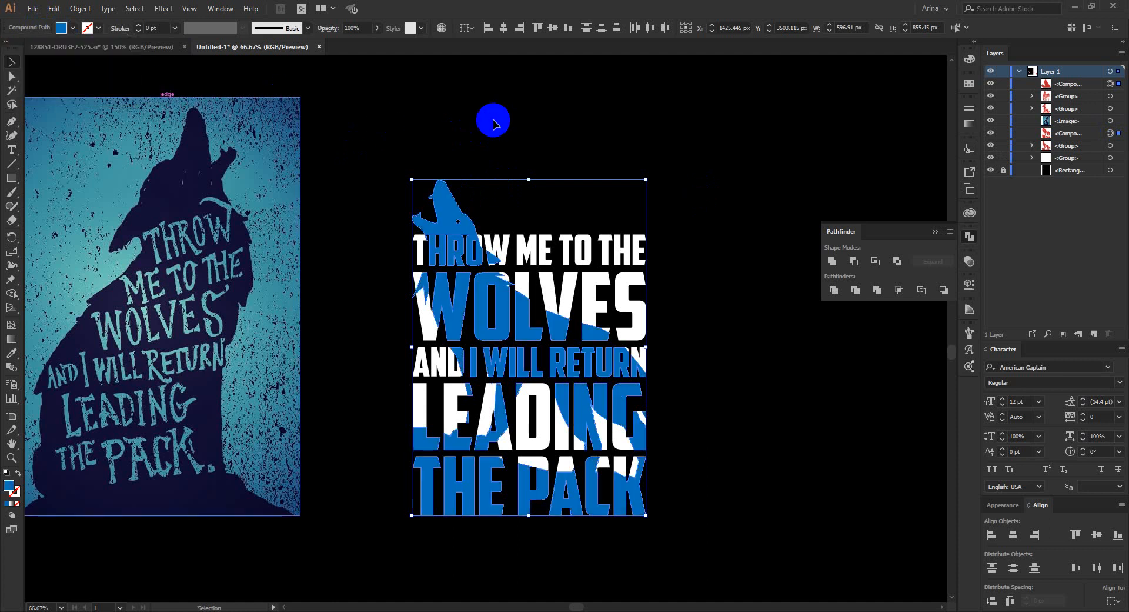
click(493, 121)
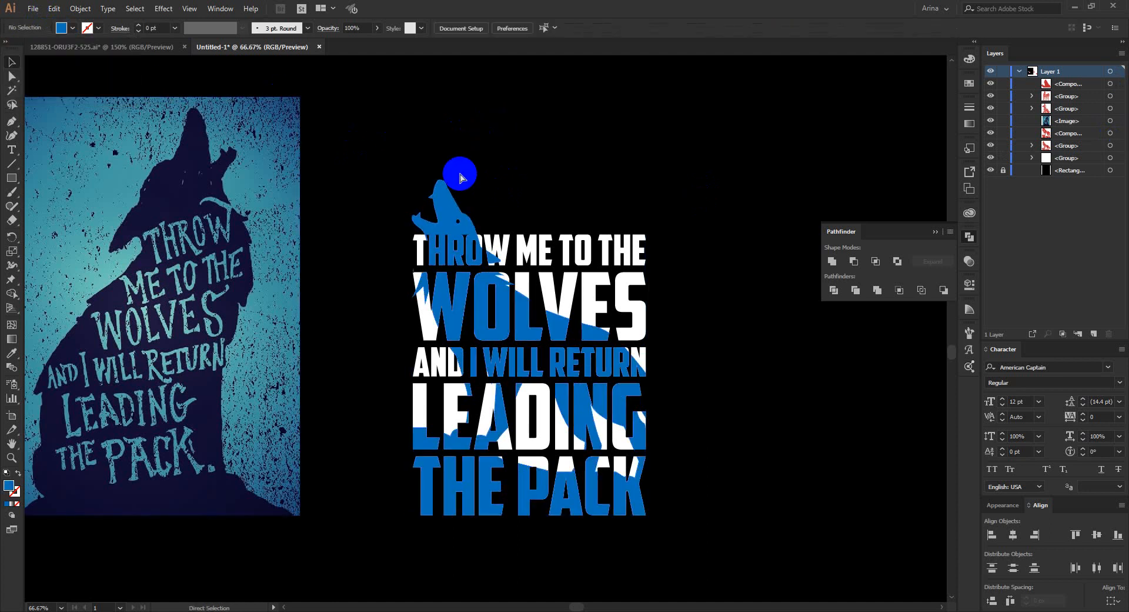
Undo the fill trials on the wolf head and lettering areas, and deselect the artwork.
key(ctrl+z)
key(ctrl+z)
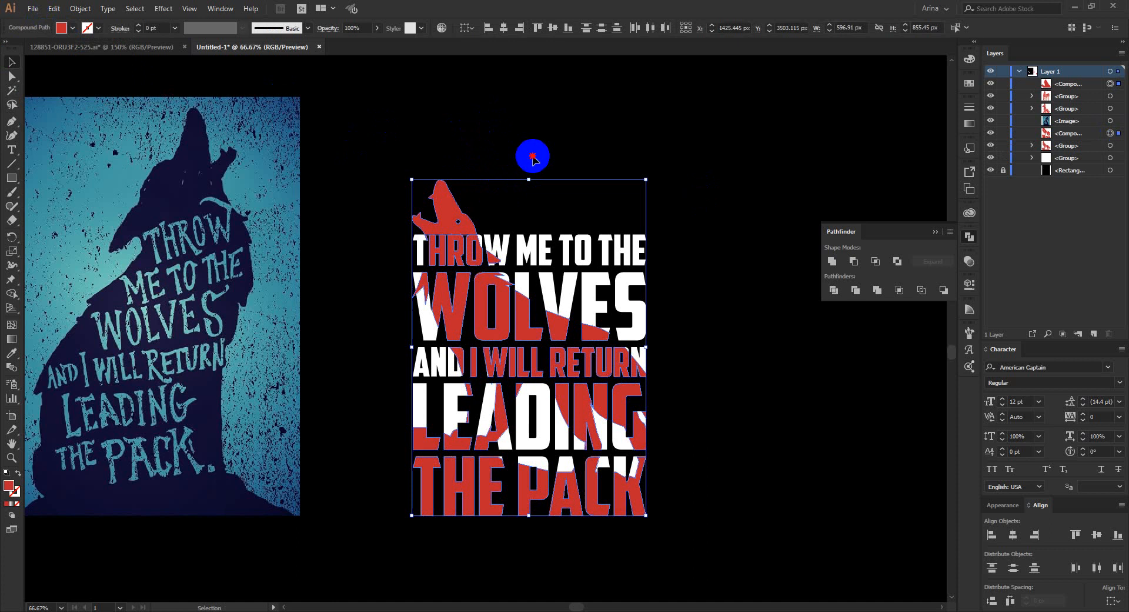
click(533, 158)
Group the wolf head, the red letter areas and the white quote lettering into one design.
drag(378, 142, 721, 566)
right_click(609, 383)
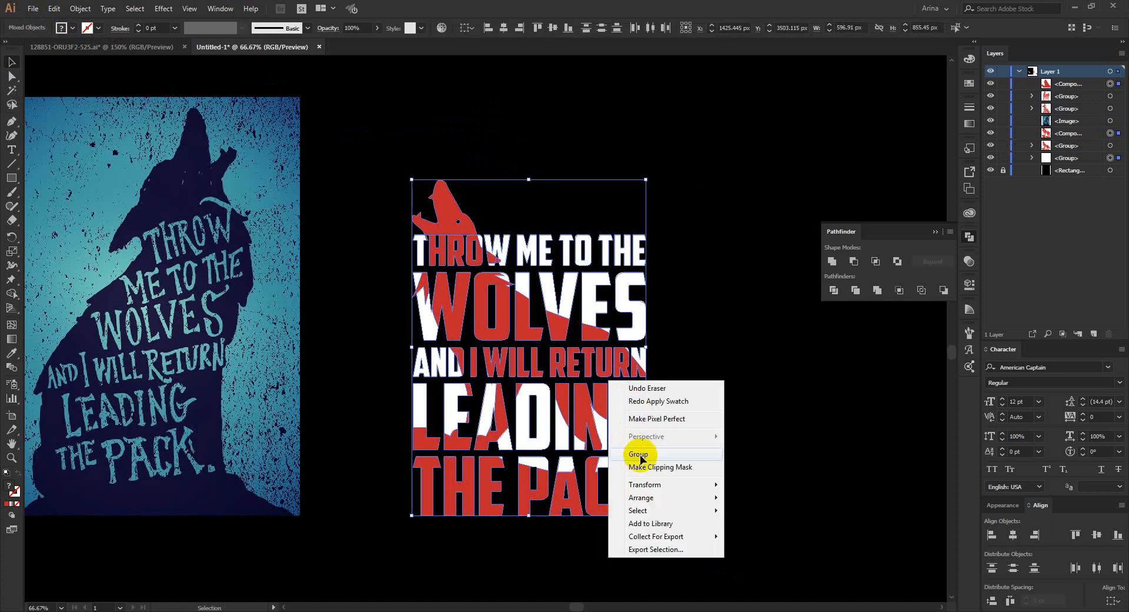
click(641, 454)
click(714, 453)
scroll(579, 372, up, 1)
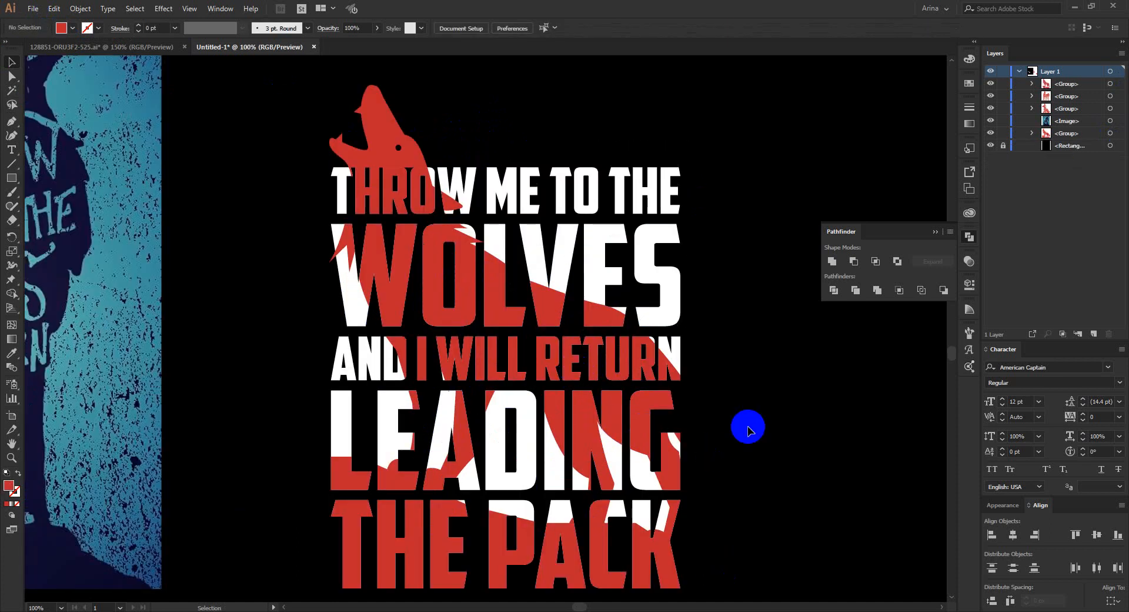
scroll(747, 428, down, 1)
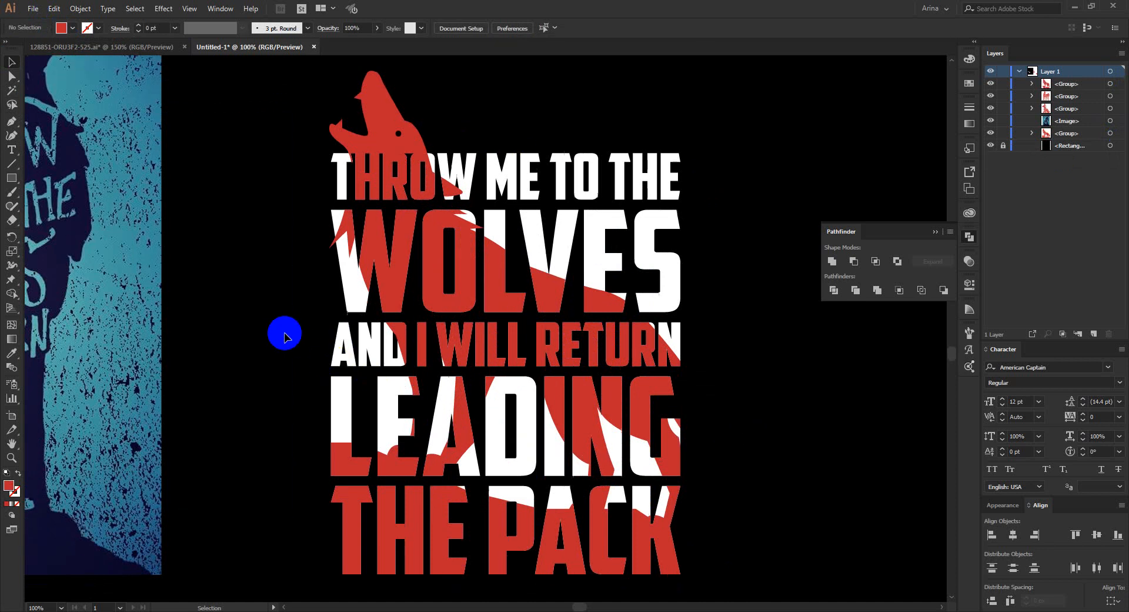
scroll(388, 338, down, 1)
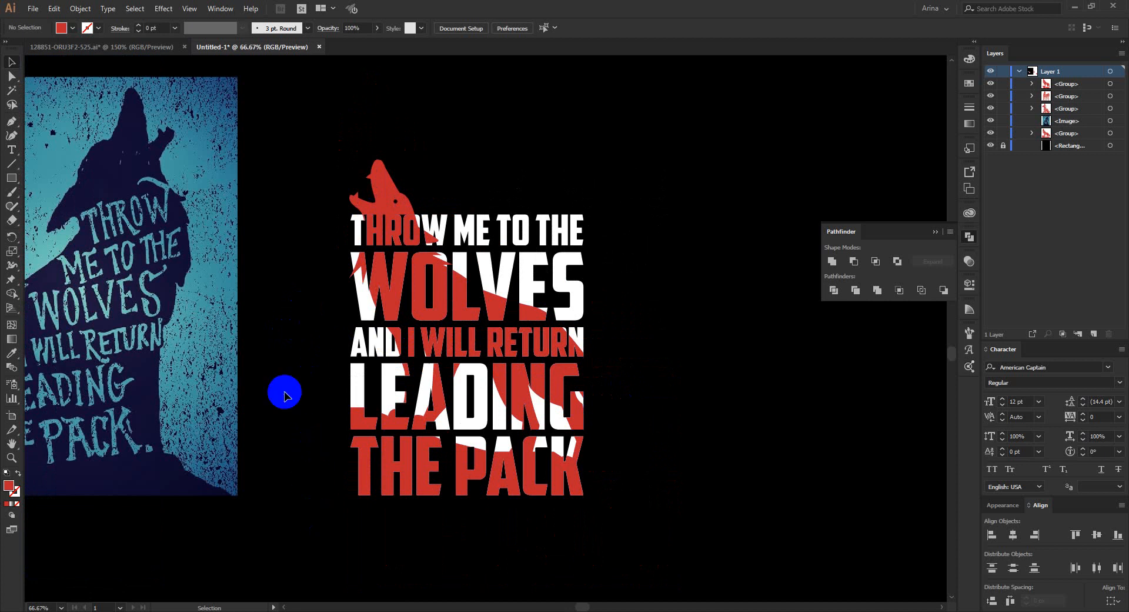
drag(308, 125, 656, 557)
click(647, 532)
click(277, 108)
Switch to the web browser and look at the horse quote and dog quotes searches.
click(432, 574)
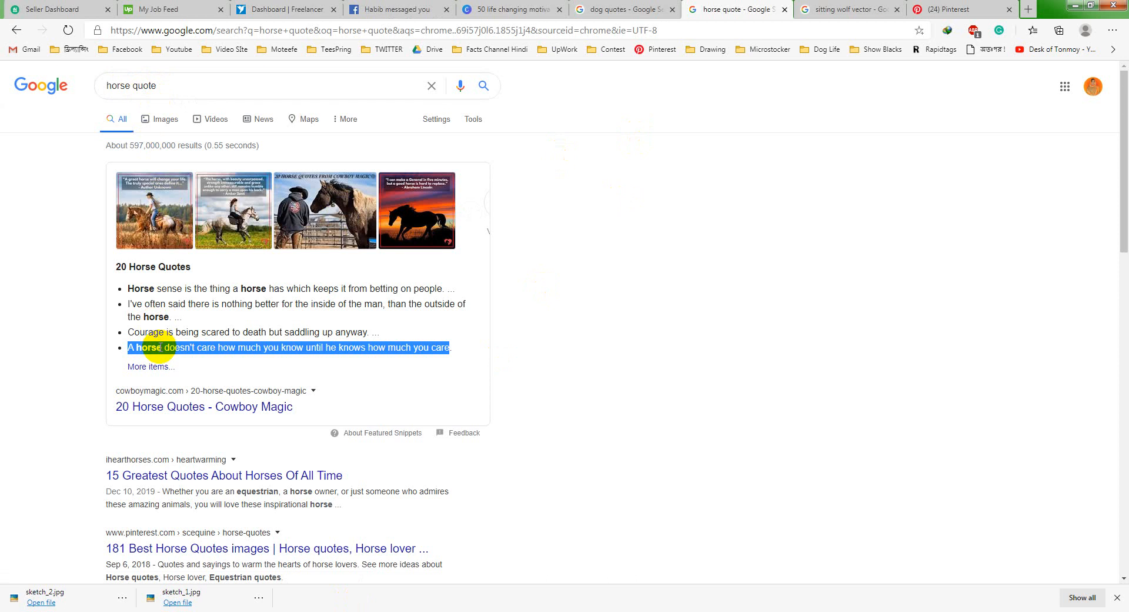
click(578, 7)
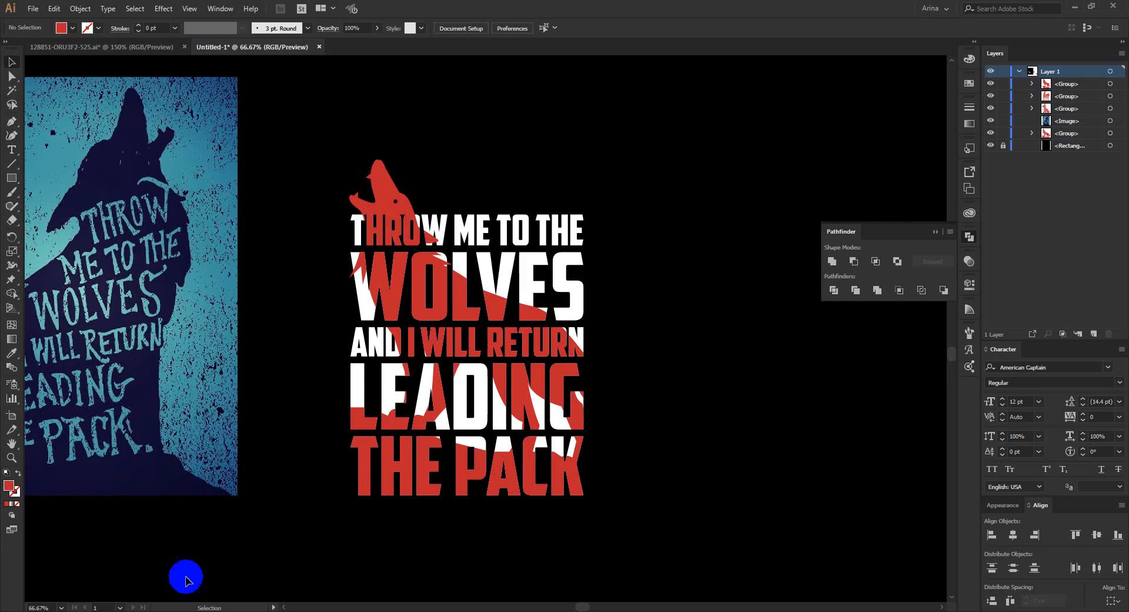
Move the dog and horse quote designs onto the black background, lining them up in a row beside the wolf design.
key(ctrl+minus)
key(ctrl+minus)
key(ctrl+minus)
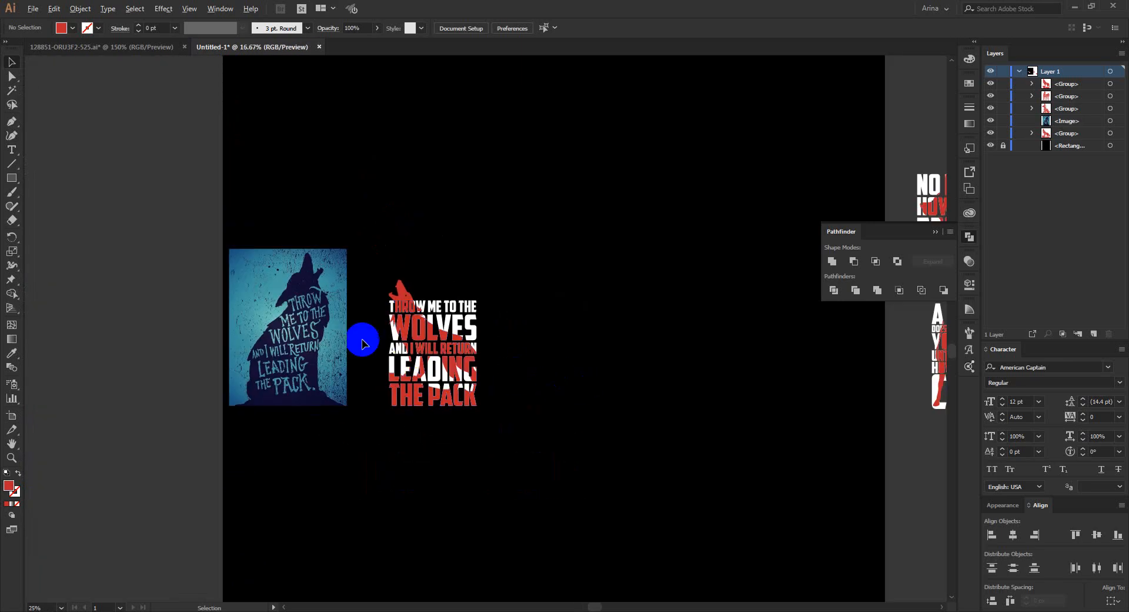
scroll(363, 343, down, 1)
drag(782, 276, 515, 362)
drag(752, 355, 550, 361)
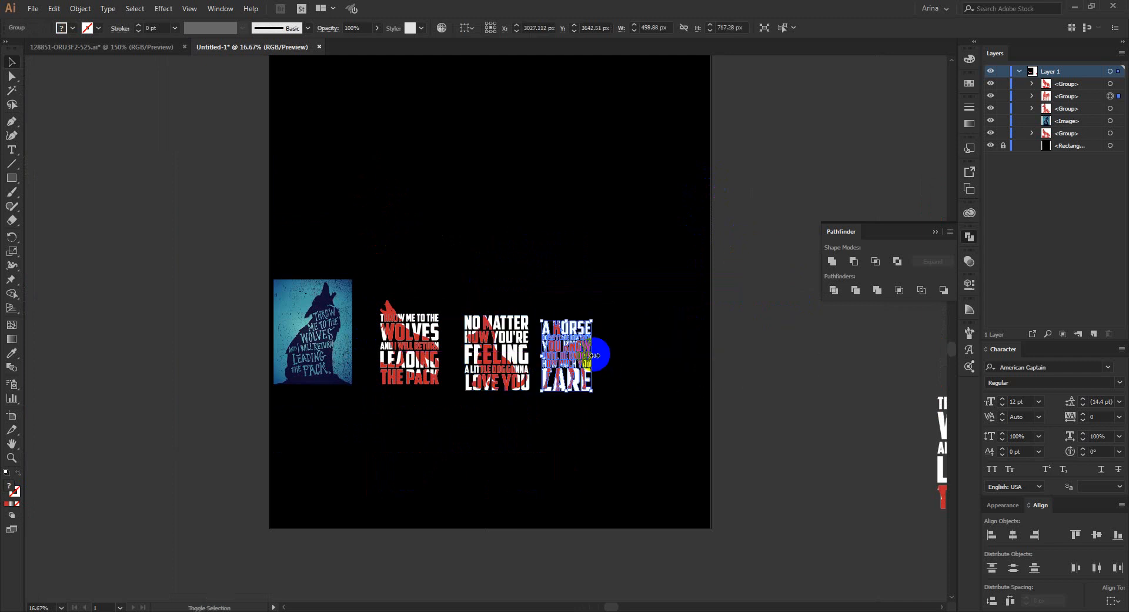
click(637, 366)
scroll(471, 359, up, 3)
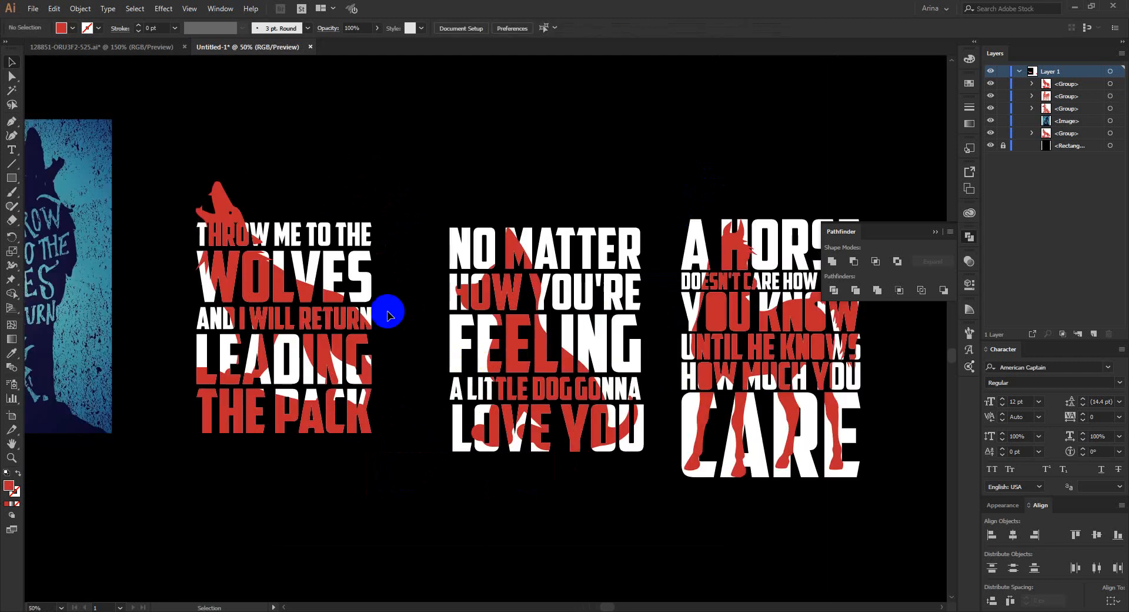
Review the wolf, dog and horse quote designs side by side, selecting each one in turn to compare them.
drag(416, 157, 664, 550)
click(484, 464)
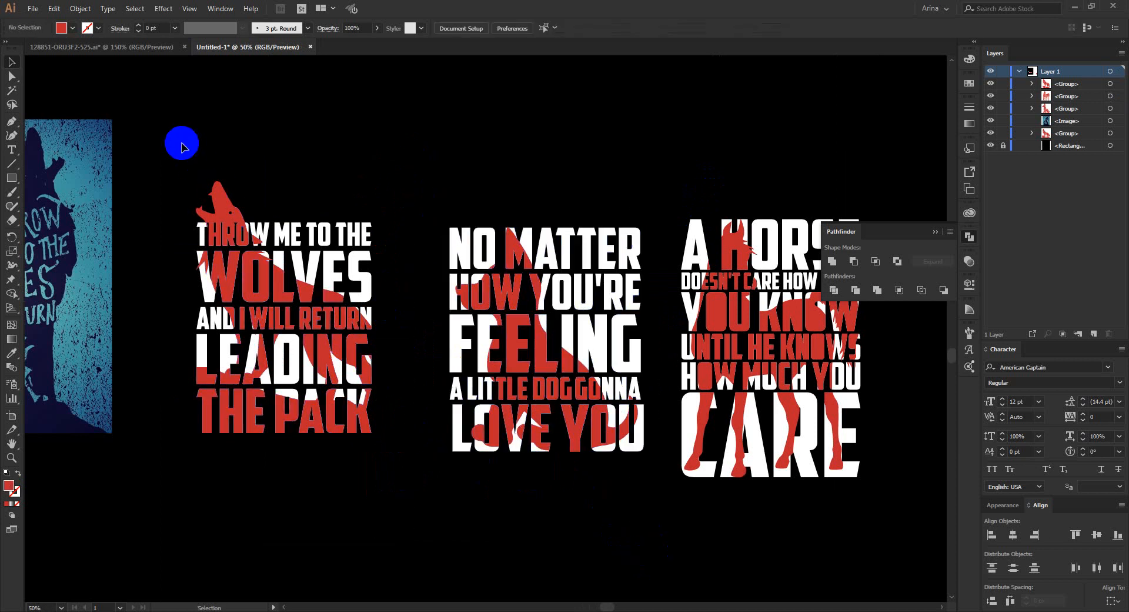
drag(182, 143, 412, 506)
click(607, 476)
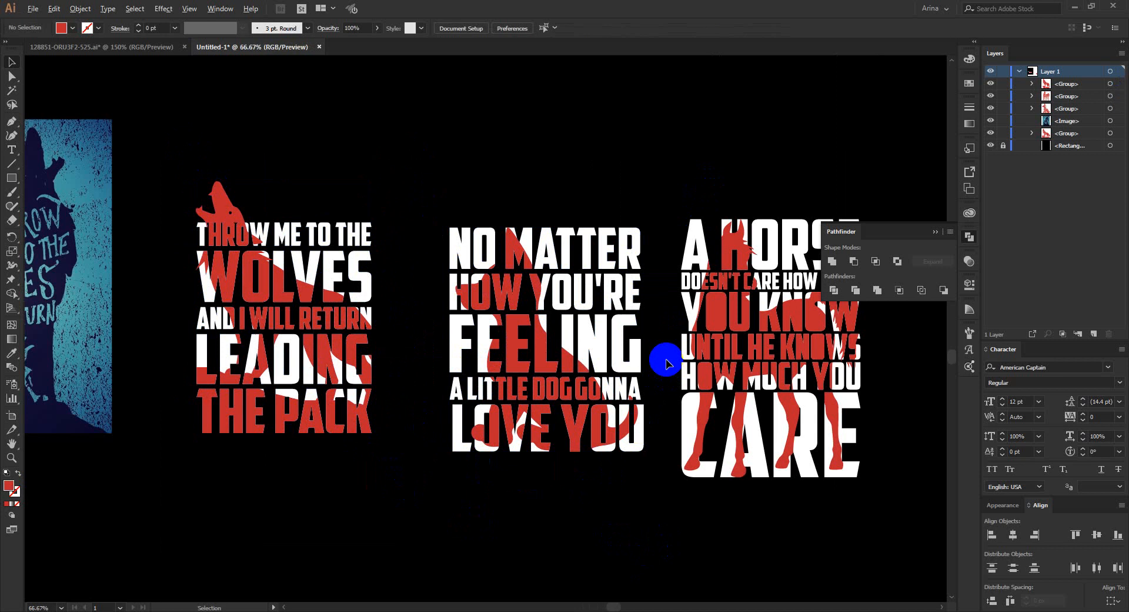
scroll(666, 363, up, 1)
scroll(339, 253, down, 1)
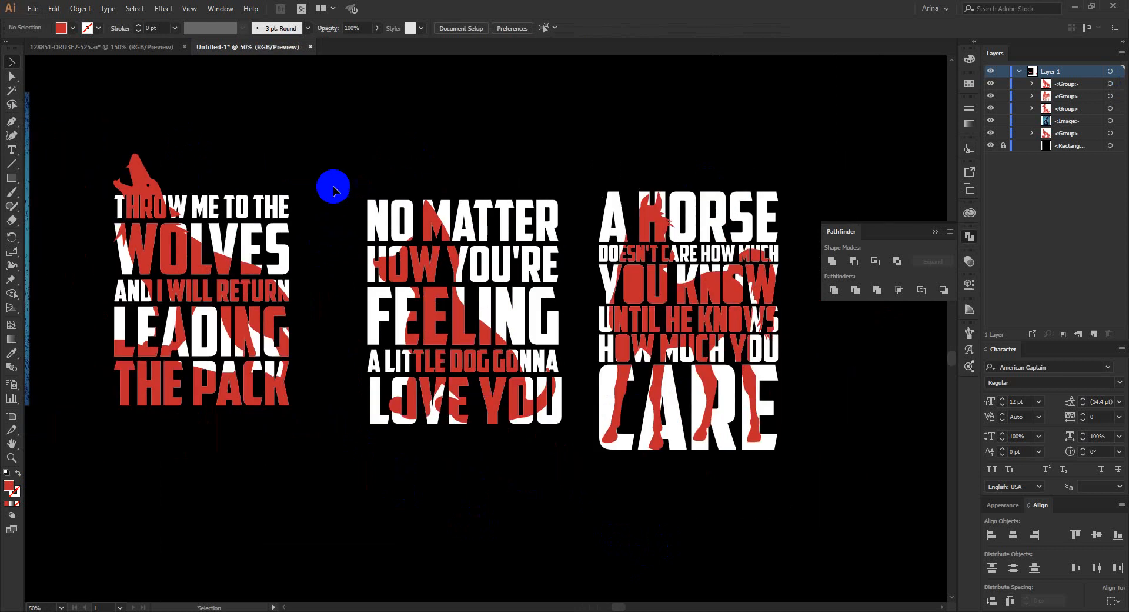
drag(332, 143, 585, 497)
click(740, 520)
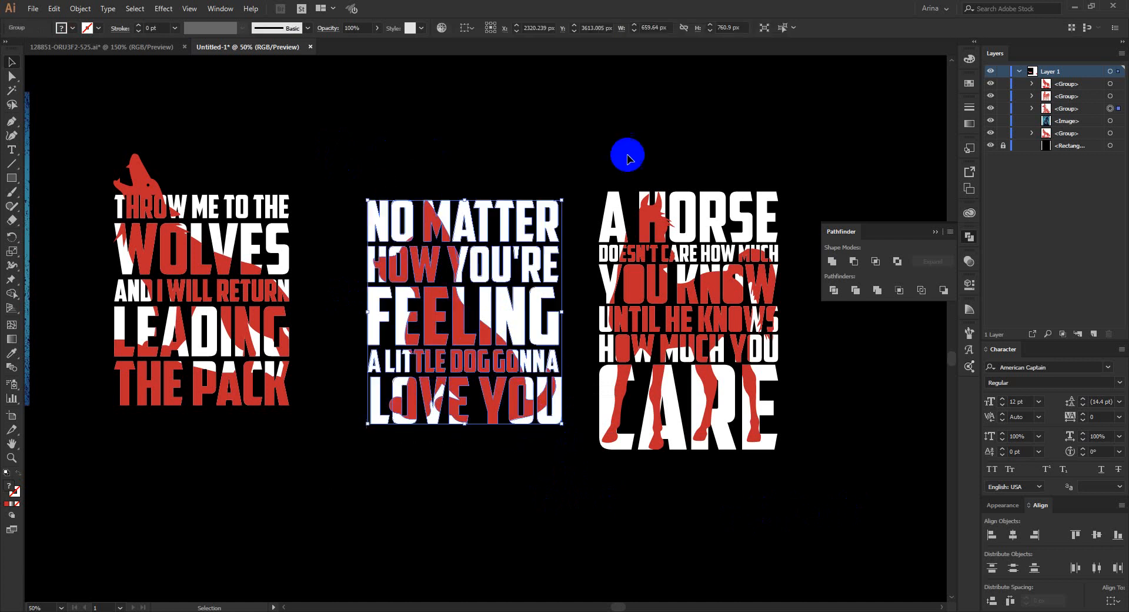
drag(607, 153, 824, 477)
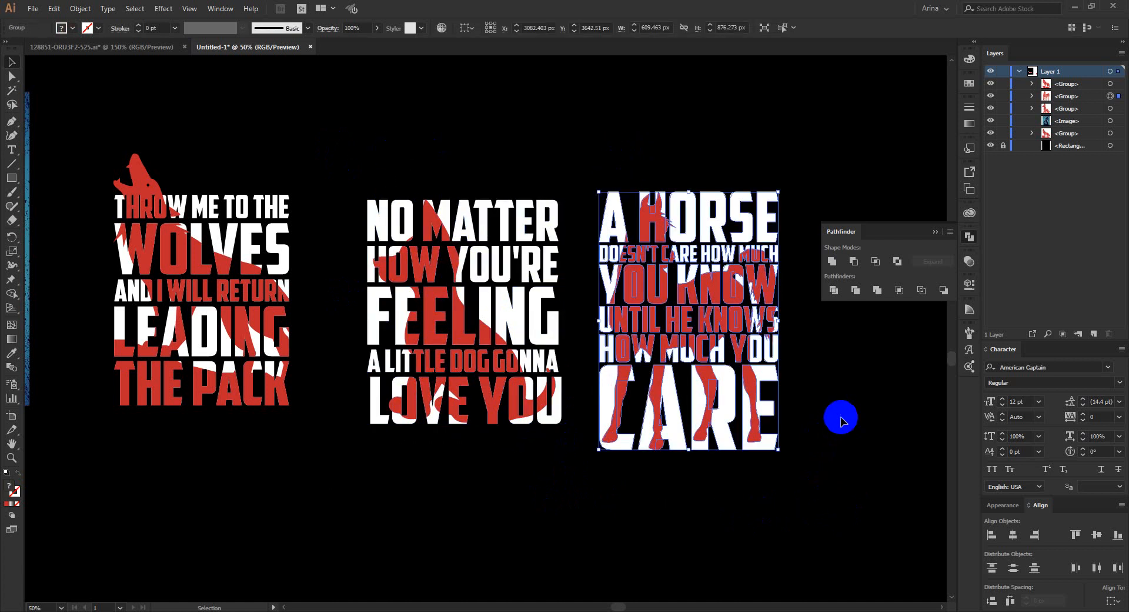
Use Shape Builder on the horse quote design to remove the filled openings inside the Os of "KNOW" and "KNOWS".
click(710, 218)
click(722, 397)
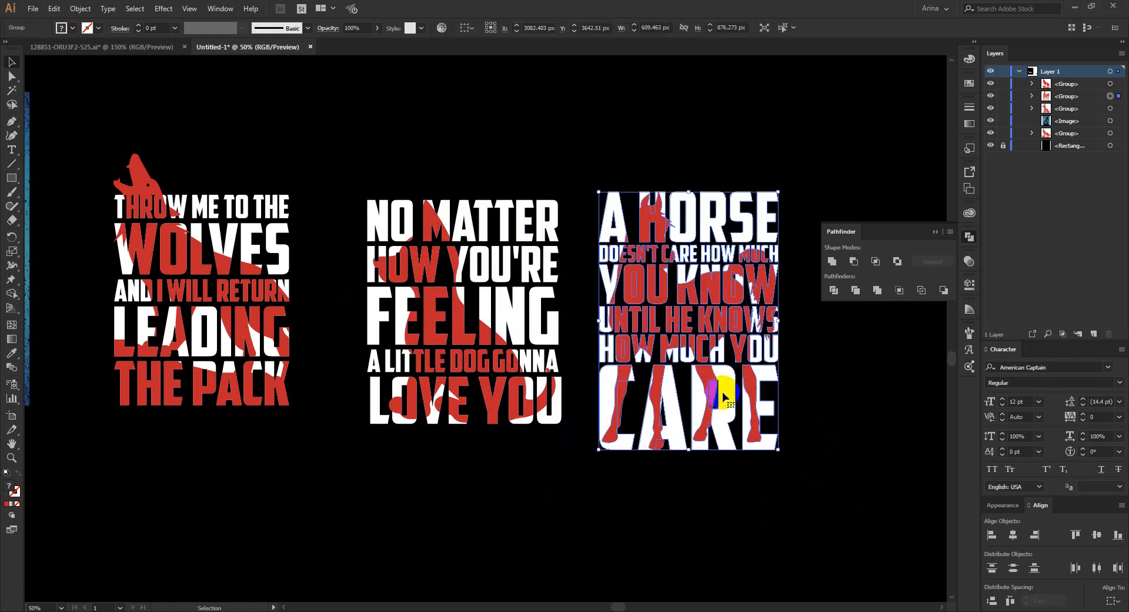
click(799, 419)
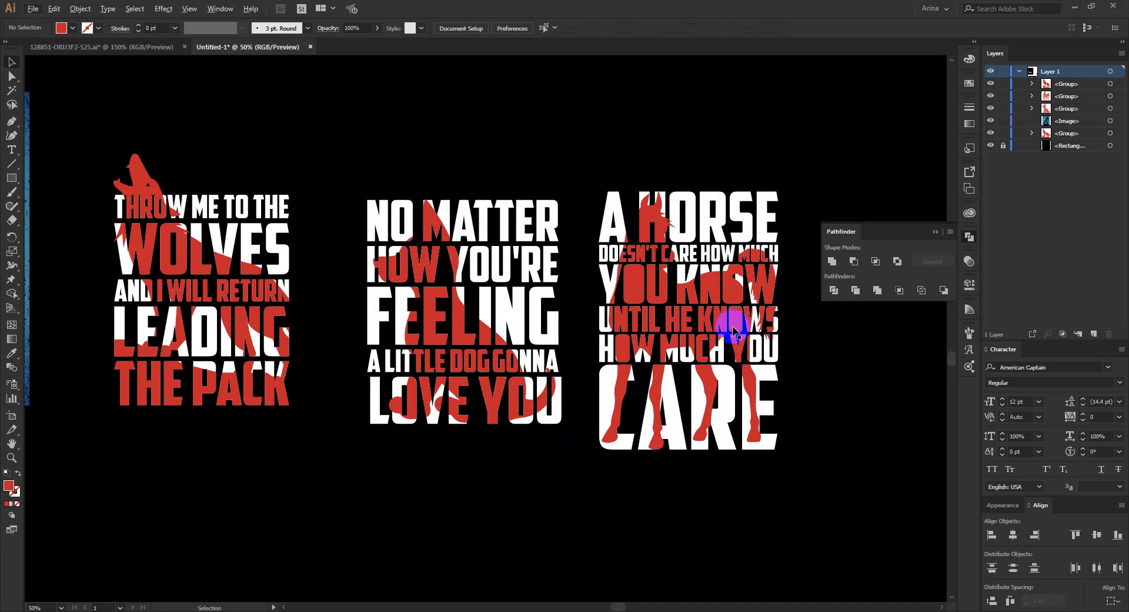
scroll(739, 286, up, 3)
scroll(500, 297, down, 1)
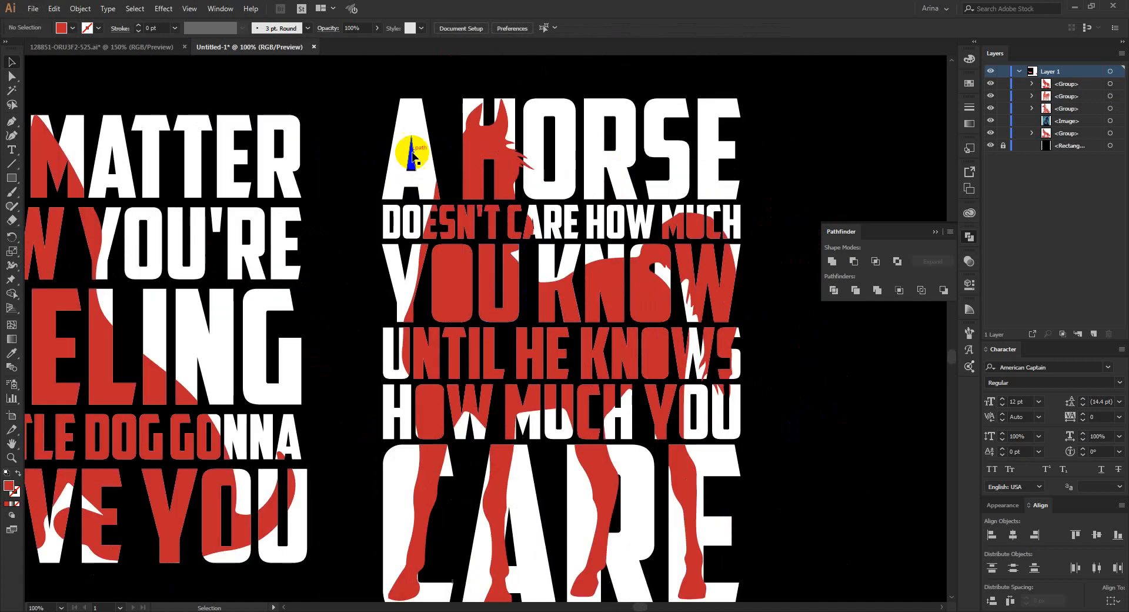
drag(361, 94, 766, 579)
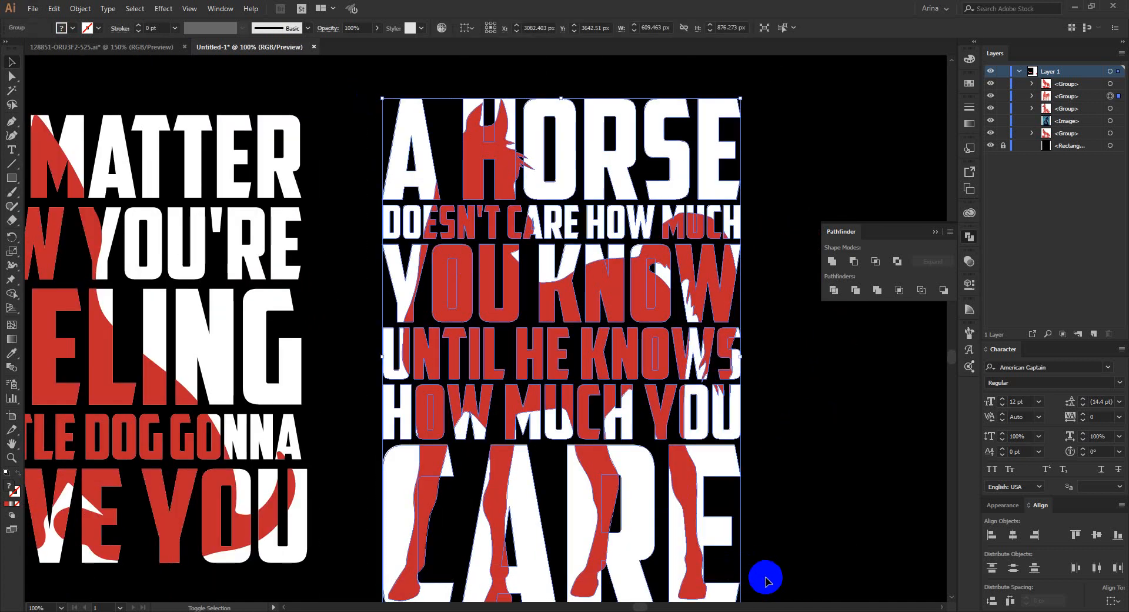
scroll(641, 300, up, 4)
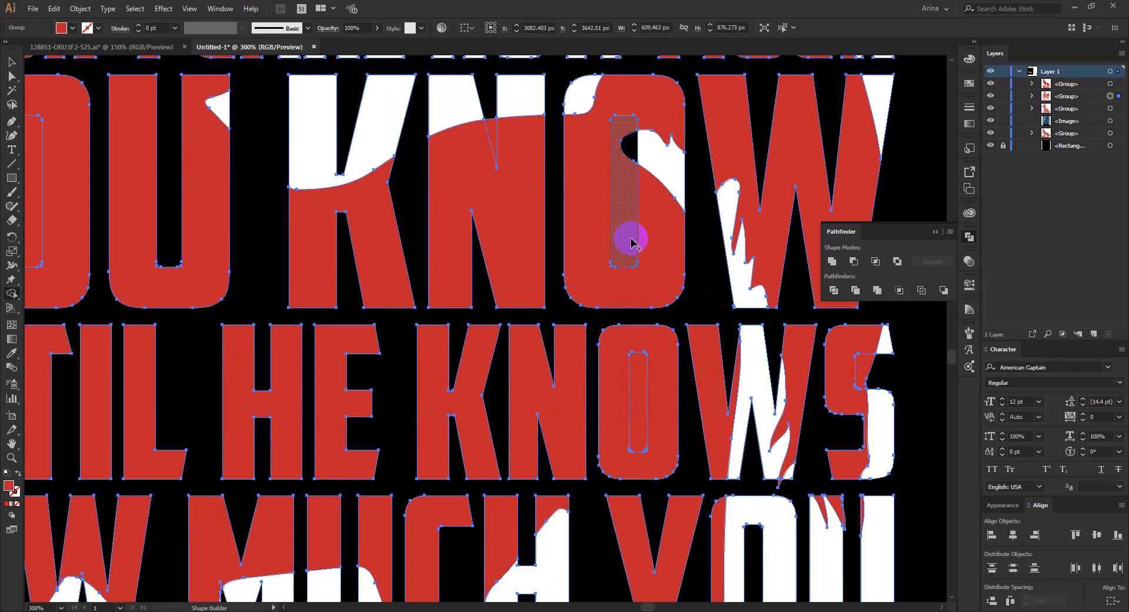
alt+click(618, 243)
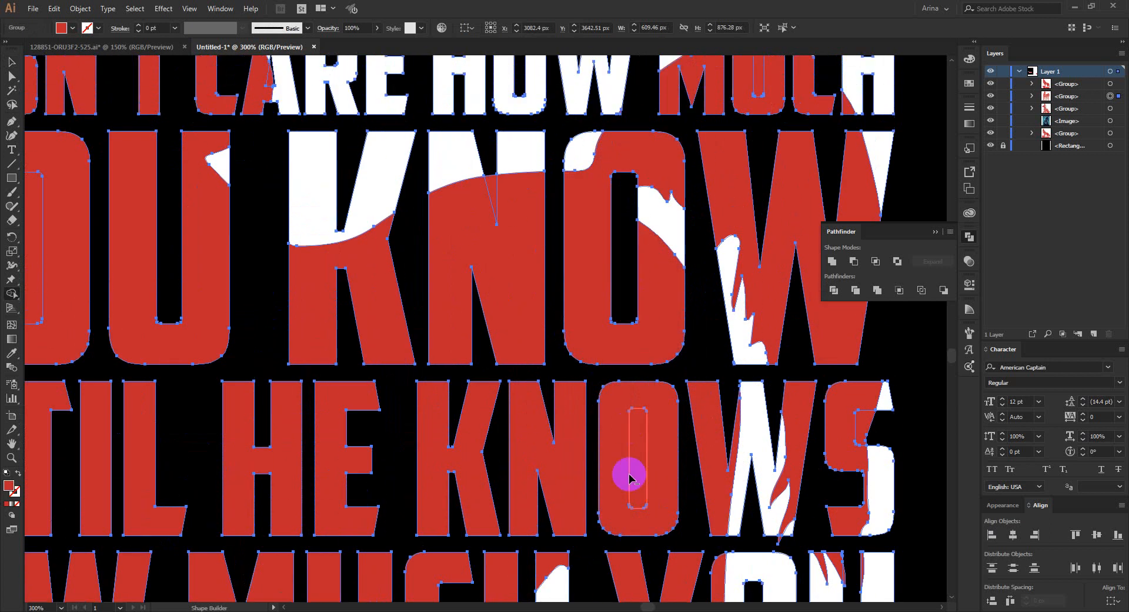
alt+click(643, 441)
scroll(645, 438, down, 2)
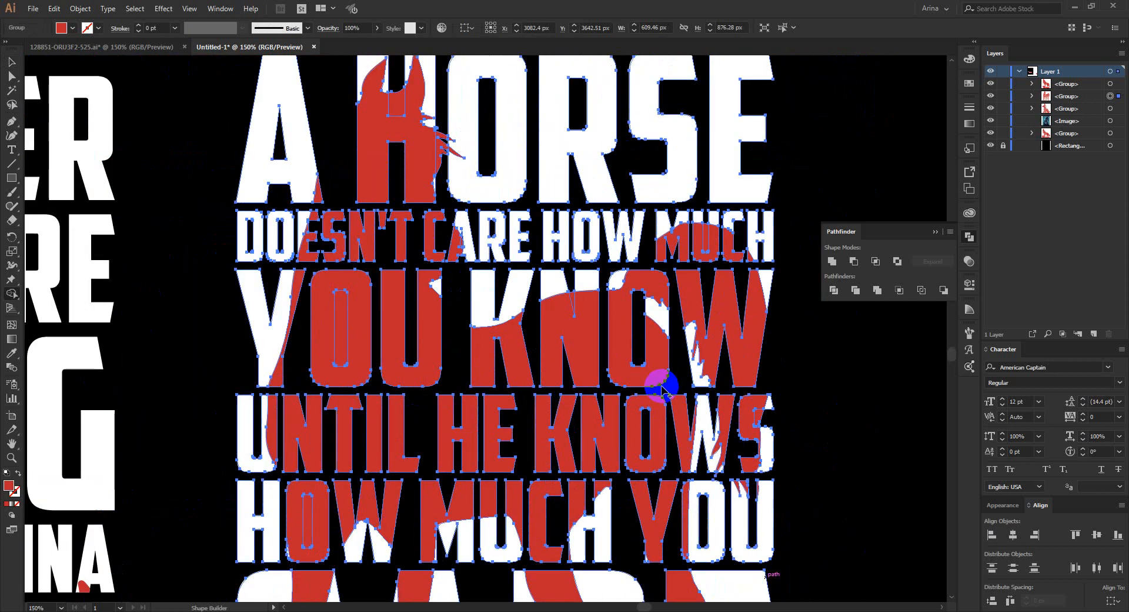
Remove the remaining filled openings in the horse quote's letters, including the A of "CARE" and the U of "MUCH".
scroll(353, 530, up, 1)
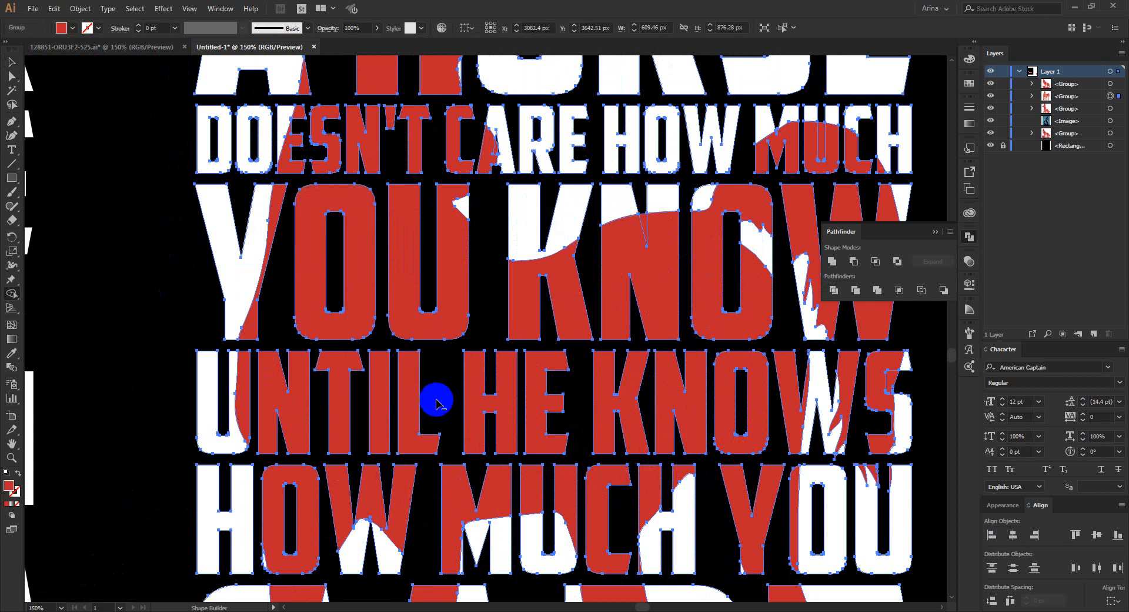
scroll(469, 212, down, 2)
scroll(478, 222, up, 5)
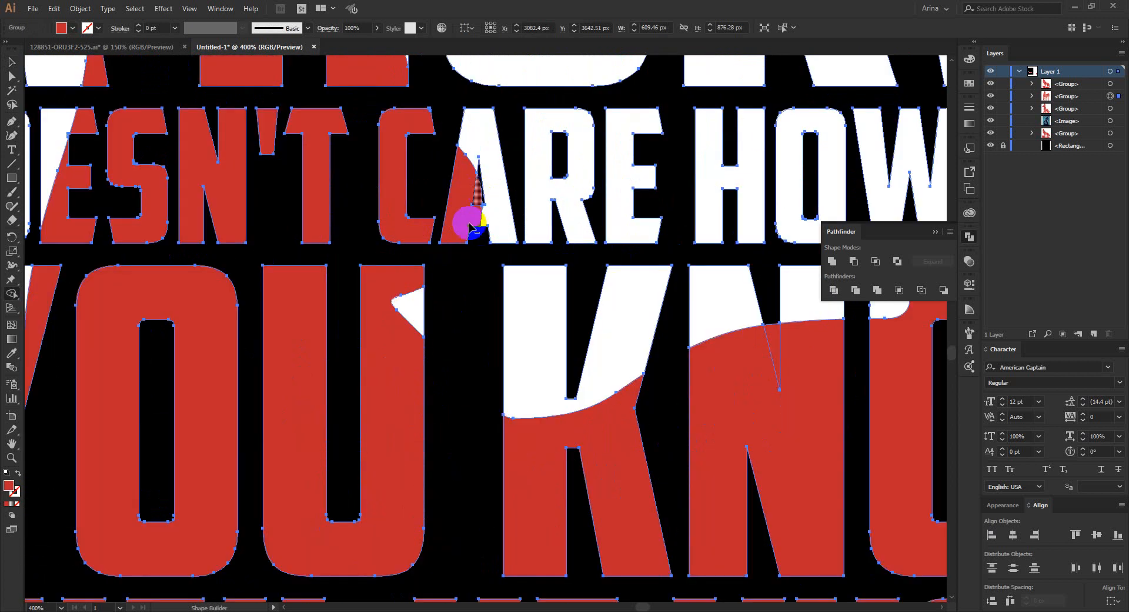
click(471, 227)
scroll(446, 304, down, 3)
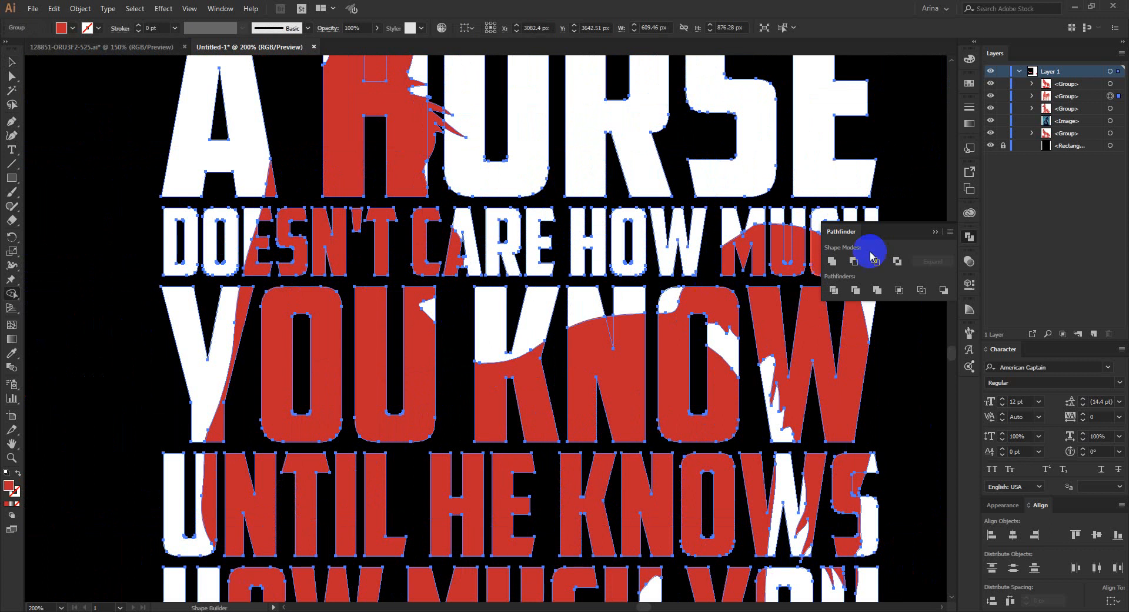
scroll(860, 218, up, 1)
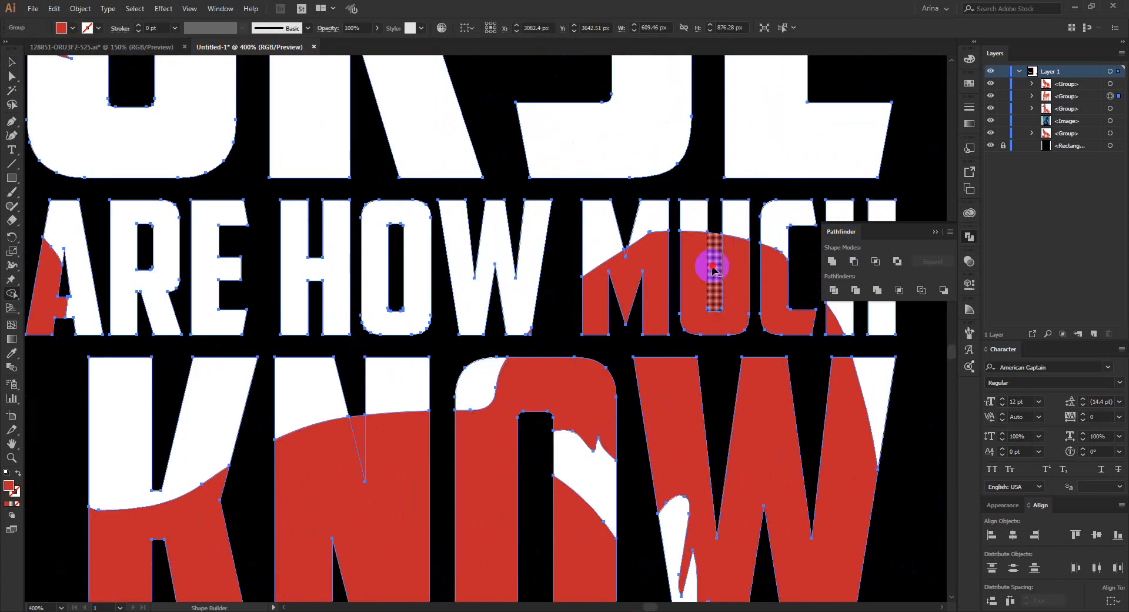
scroll(638, 327, down, 3)
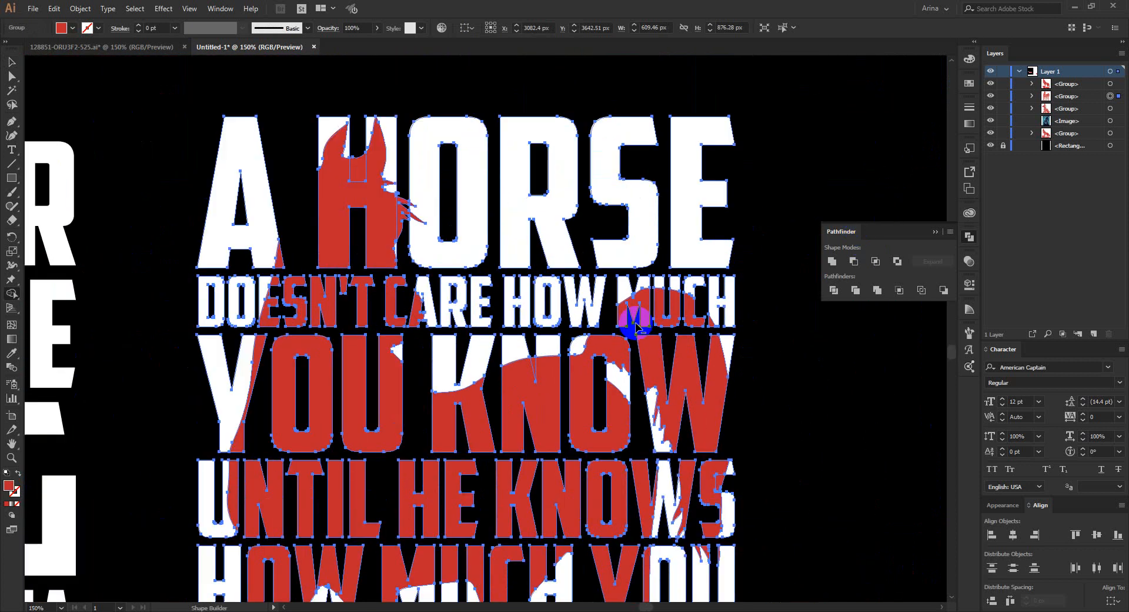
Remove the filled gap between the uprights of the H in "HORSE" and check the whole horse design.
drag(403, 249, 364, 185)
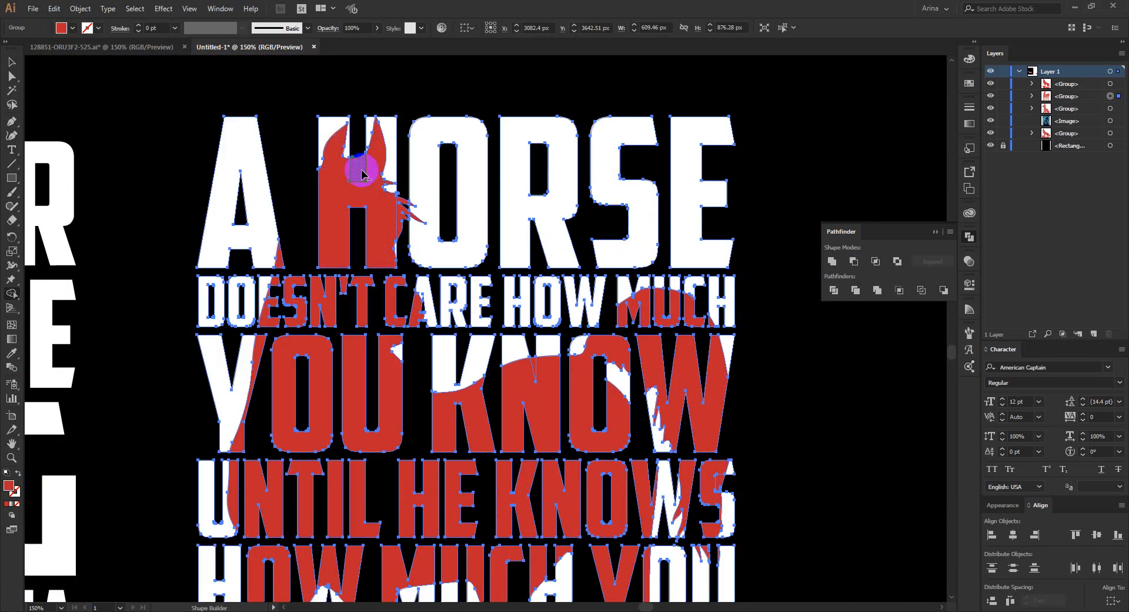
scroll(410, 260, down, 2)
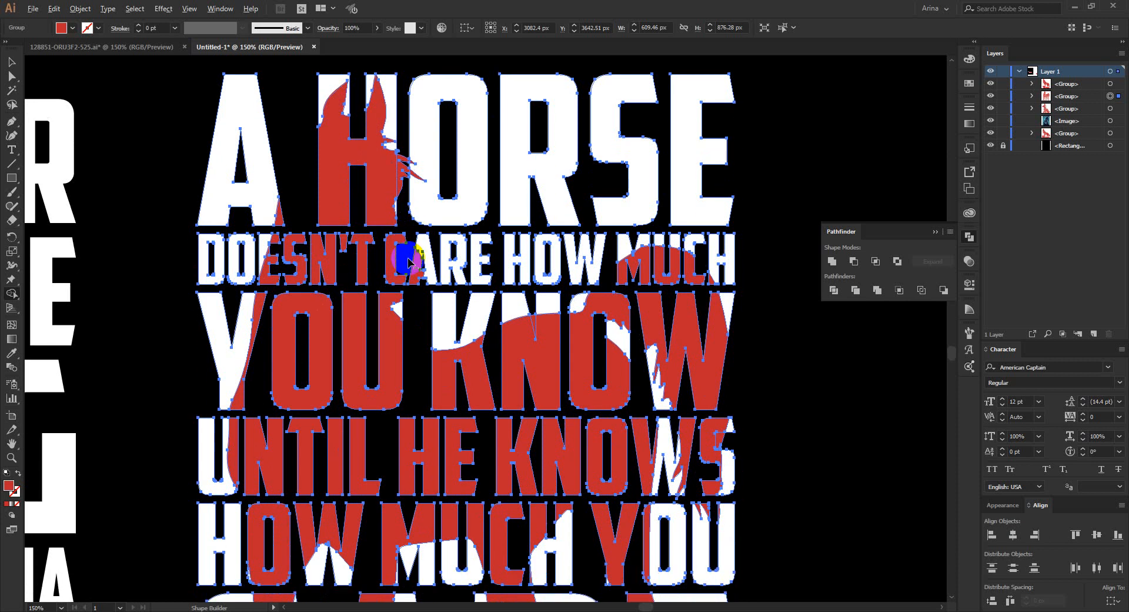
scroll(410, 260, down, 1)
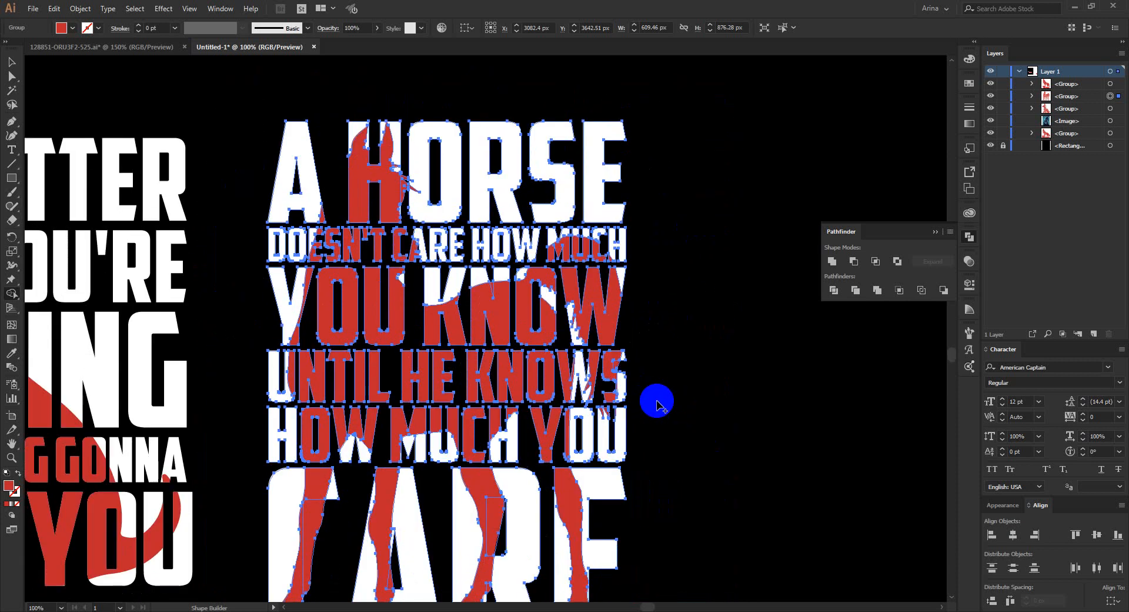
scroll(383, 454, down, 2)
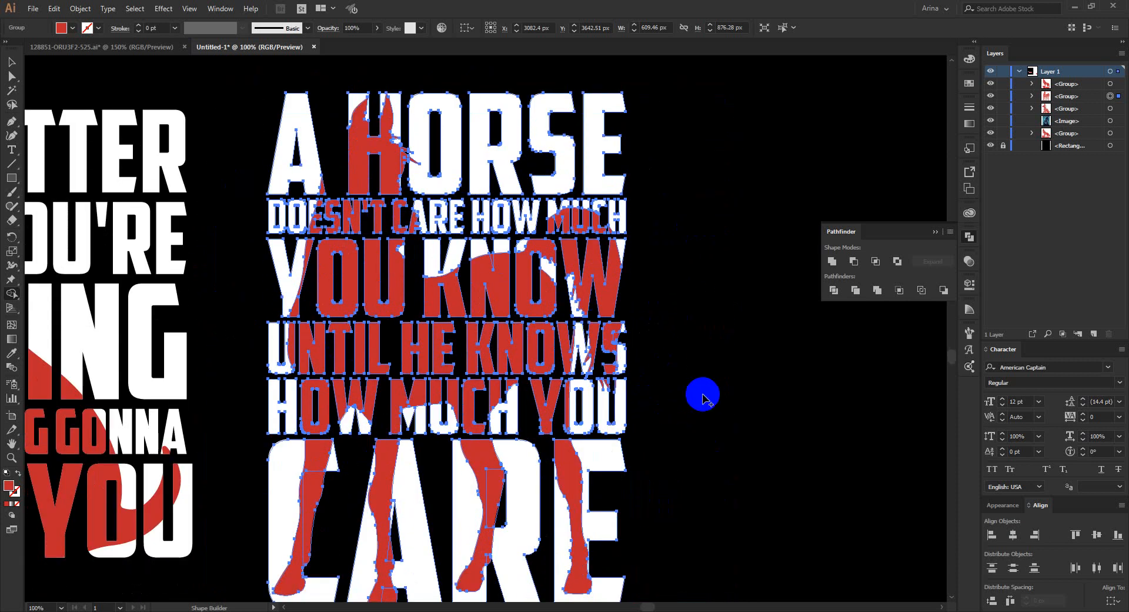
key(v)
click(702, 391)
scroll(703, 394, down, 1)
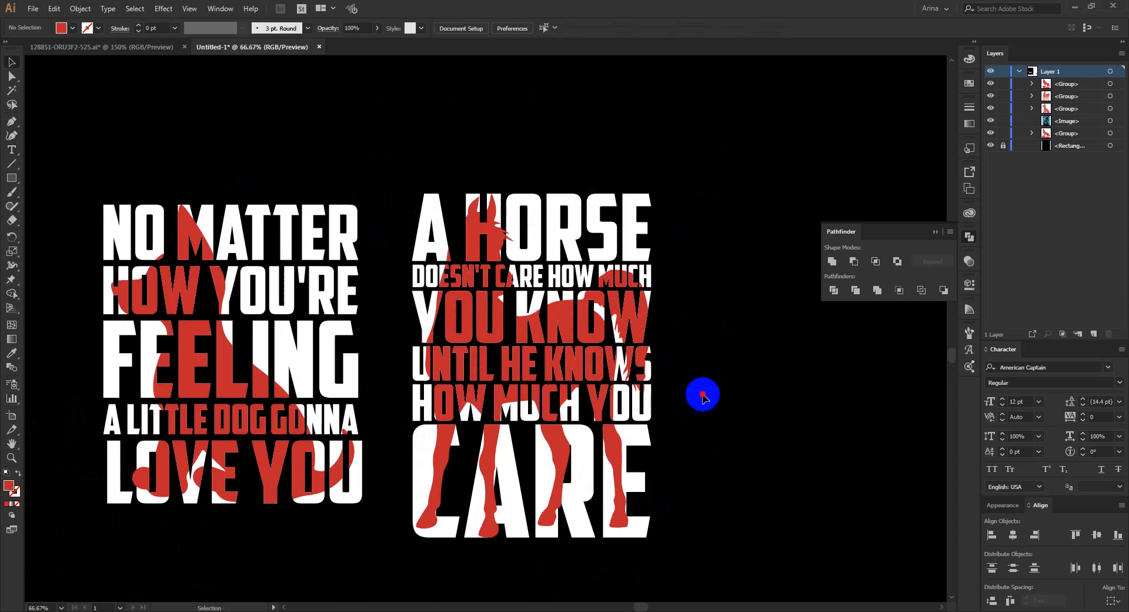
drag(723, 556, 391, 166)
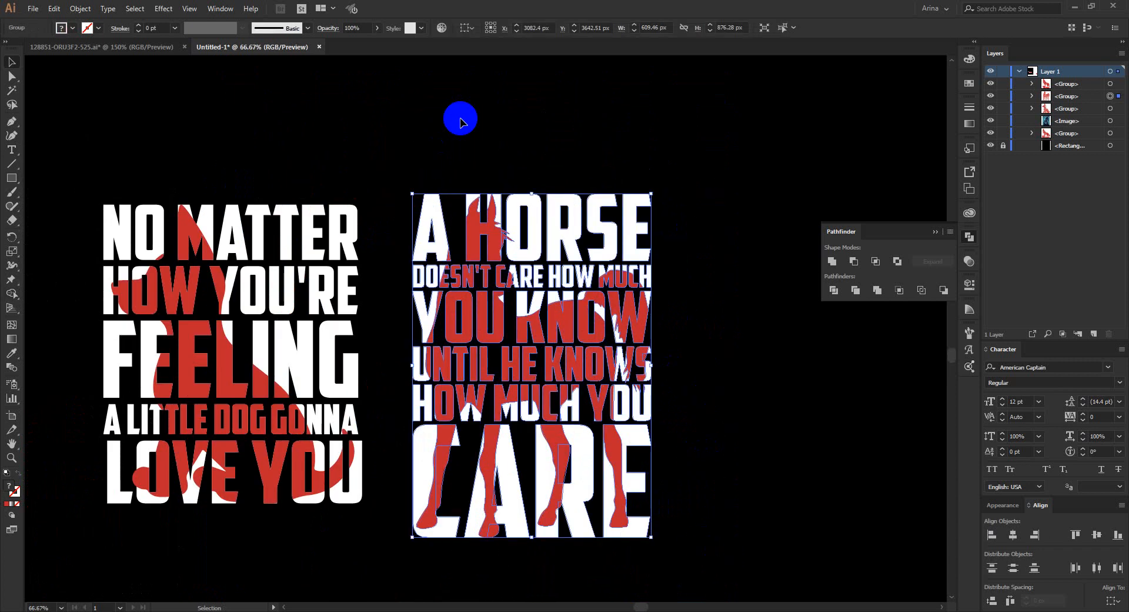
click(461, 122)
scroll(812, 429, down, 1)
scroll(789, 446, down, 1)
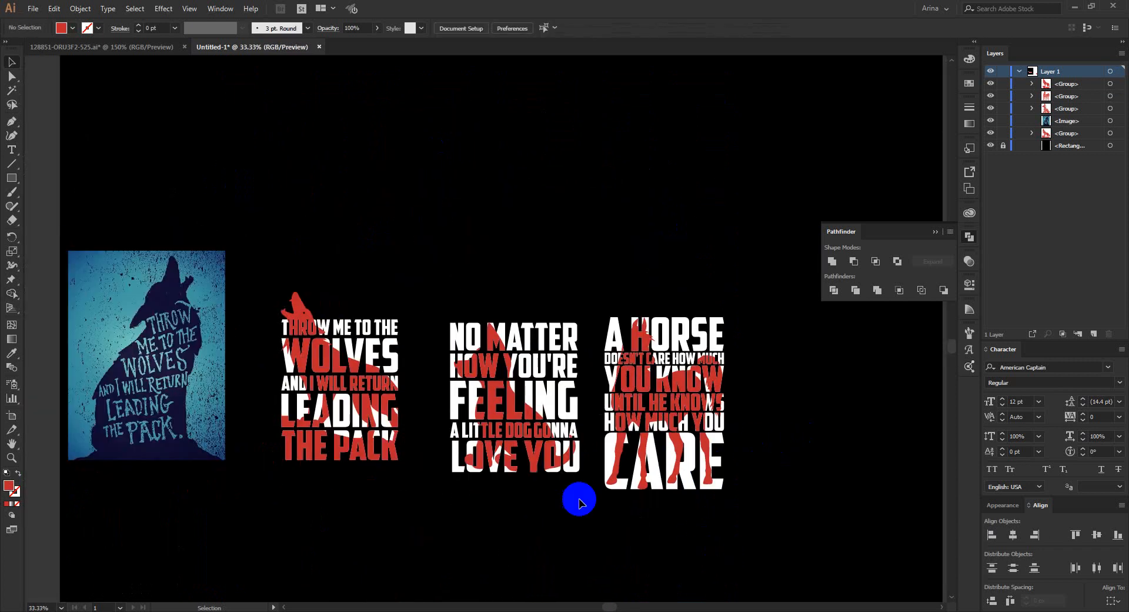
Move the dog quote design close beside the wolf design and the horse quote design close beside the dog design.
drag(579, 553, 453, 281)
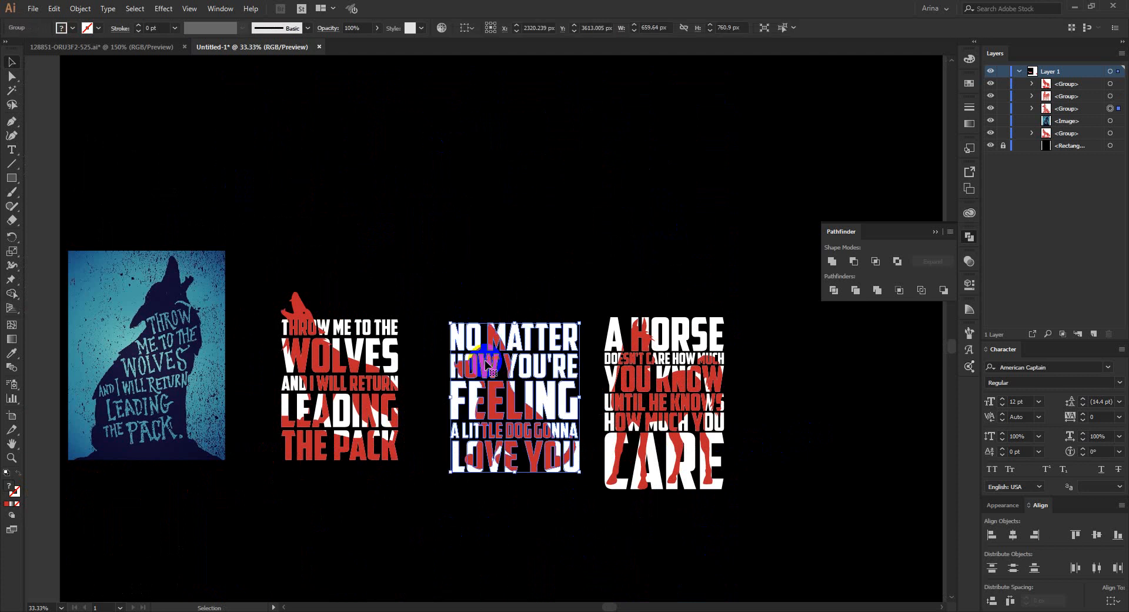
drag(486, 364, 447, 355)
click(599, 355)
drag(619, 361, 580, 277)
drag(274, 244, 267, 219)
click(259, 245)
click(435, 244)
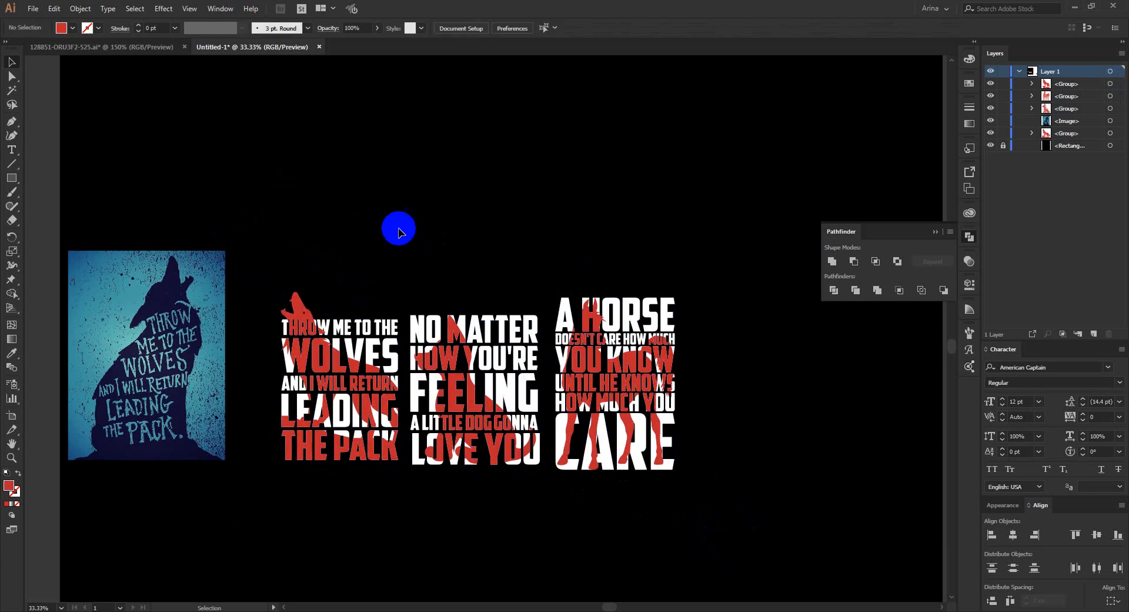
drag(444, 237, 578, 536)
click(577, 536)
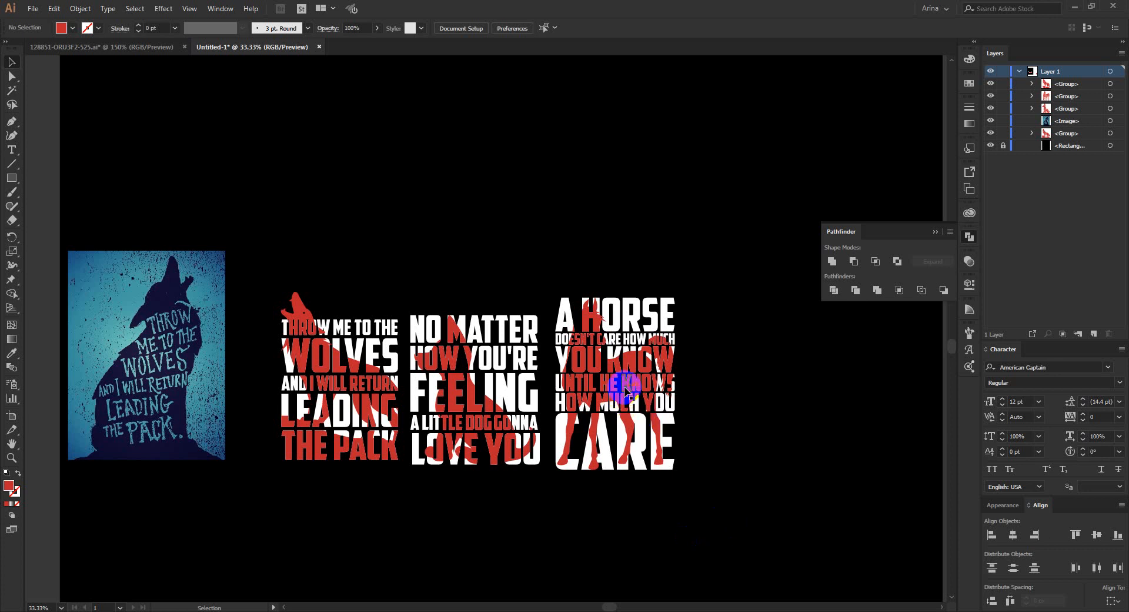
Spread the row out by moving the horse design well away from the others and the dog design away from the wolf.
drag(650, 394, 763, 405)
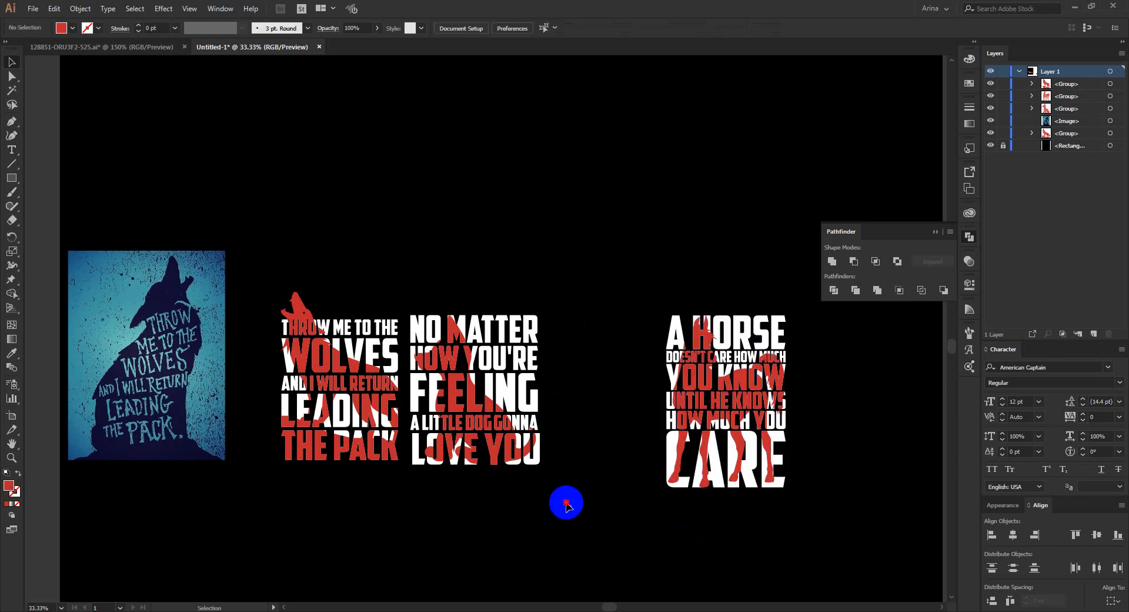
drag(571, 506, 409, 274)
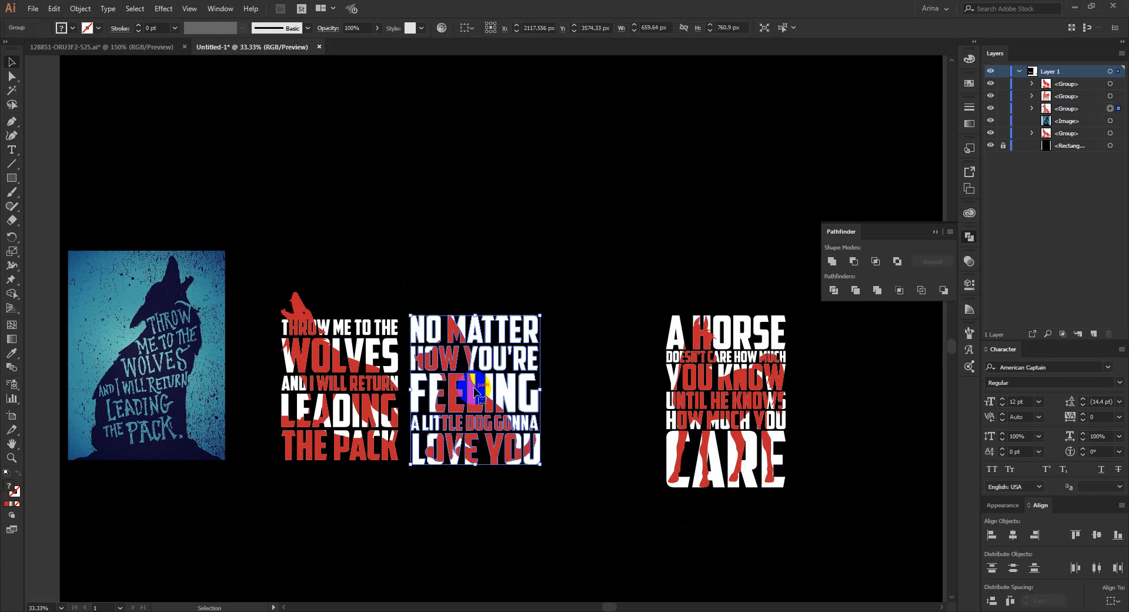
drag(476, 387, 514, 384)
drag(627, 262, 863, 566)
click(595, 542)
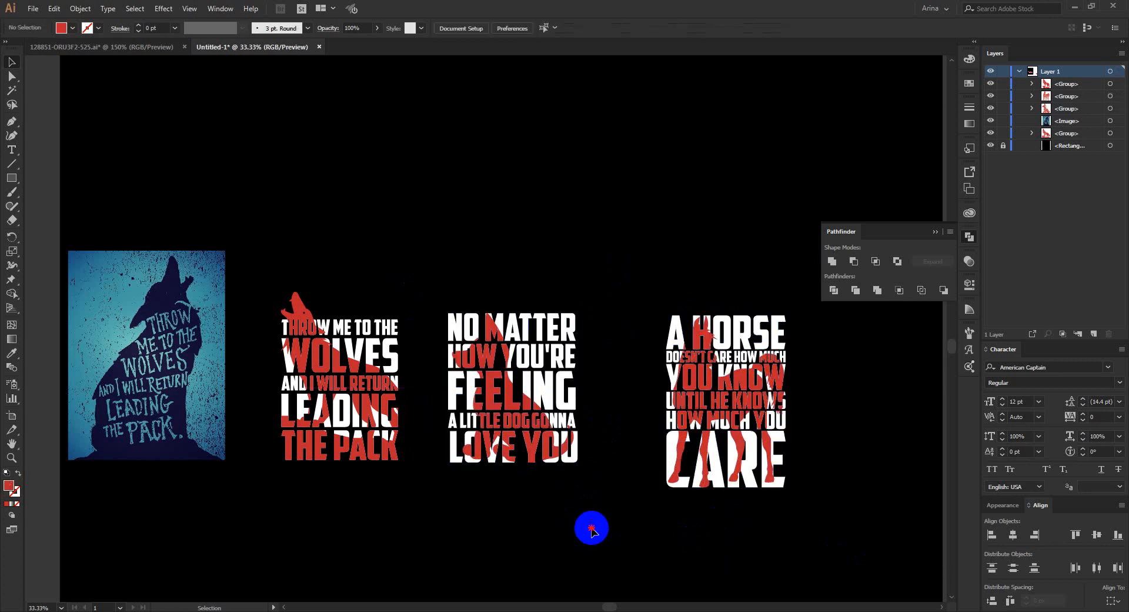
Compare the dog and wolf quote designs in the row, selecting each one in turn.
drag(591, 529, 411, 245)
click(616, 530)
click(353, 246)
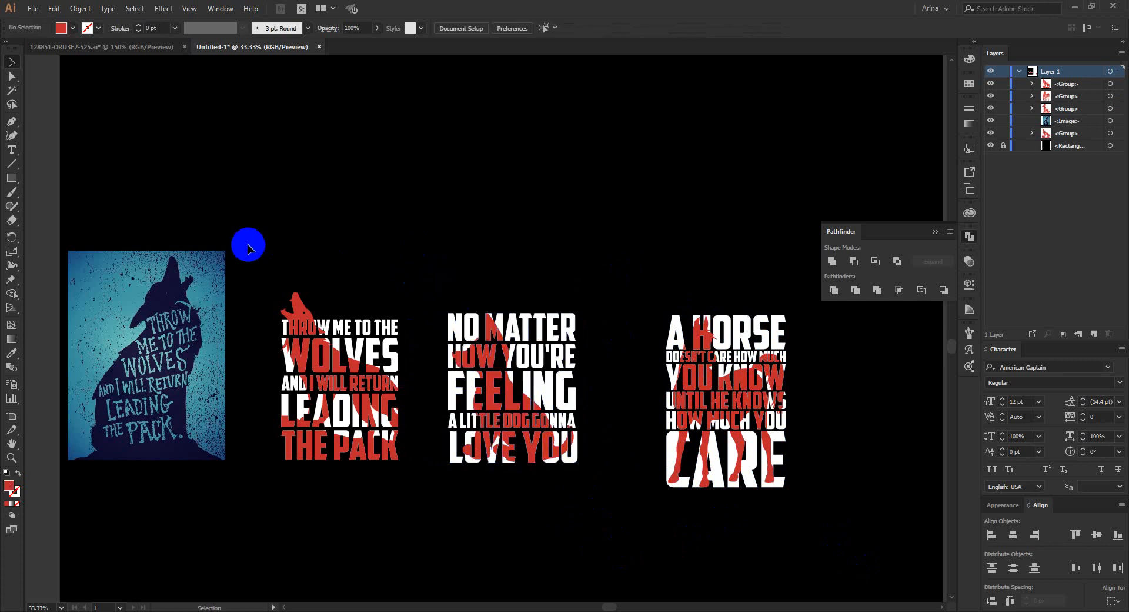
drag(253, 247, 447, 529)
click(612, 533)
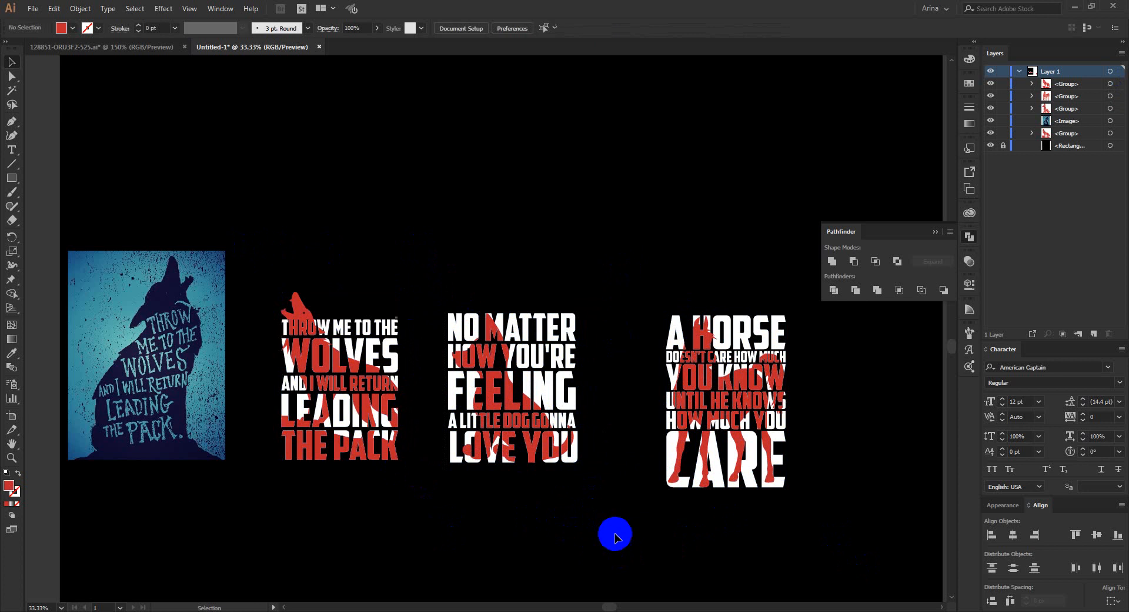
drag(615, 534, 405, 270)
click(422, 239)
click(609, 521)
click(439, 255)
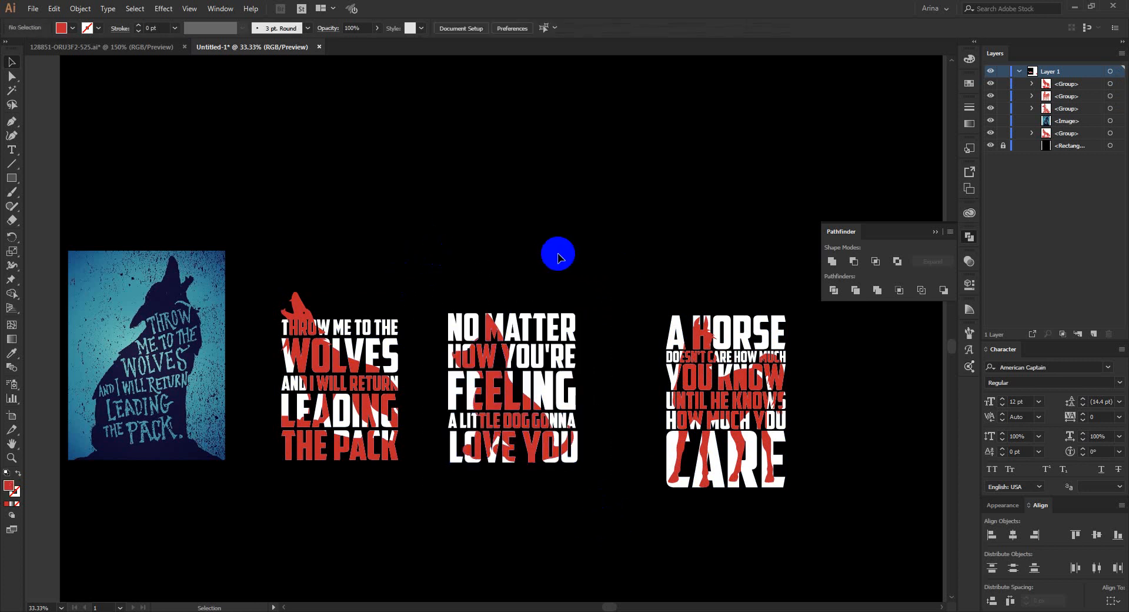
Move the horse quote design back toward the dog design, and place the dog design closer to the wolf design.
drag(634, 253, 871, 576)
click(749, 420)
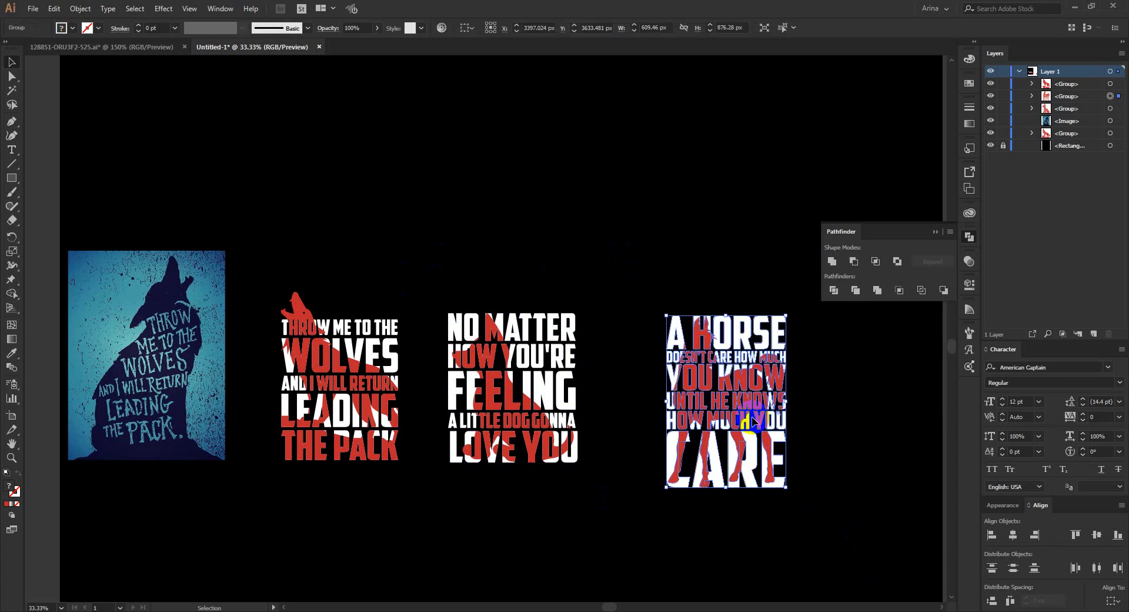
drag(753, 419, 690, 399)
click(786, 468)
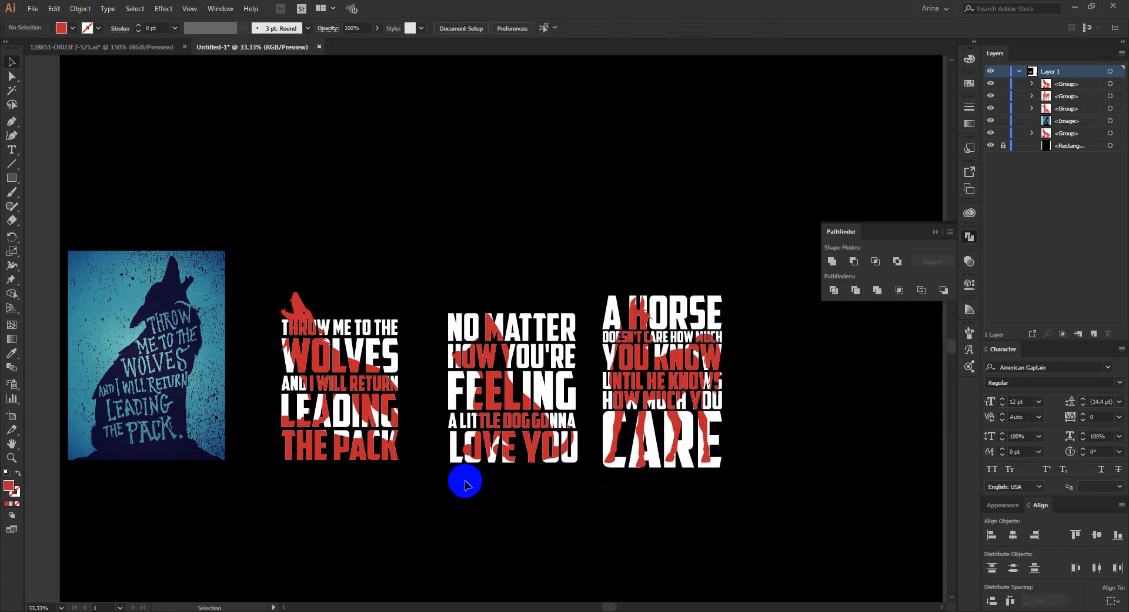
scroll(462, 482, down, 1)
drag(423, 274, 590, 491)
drag(562, 392, 531, 392)
click(495, 489)
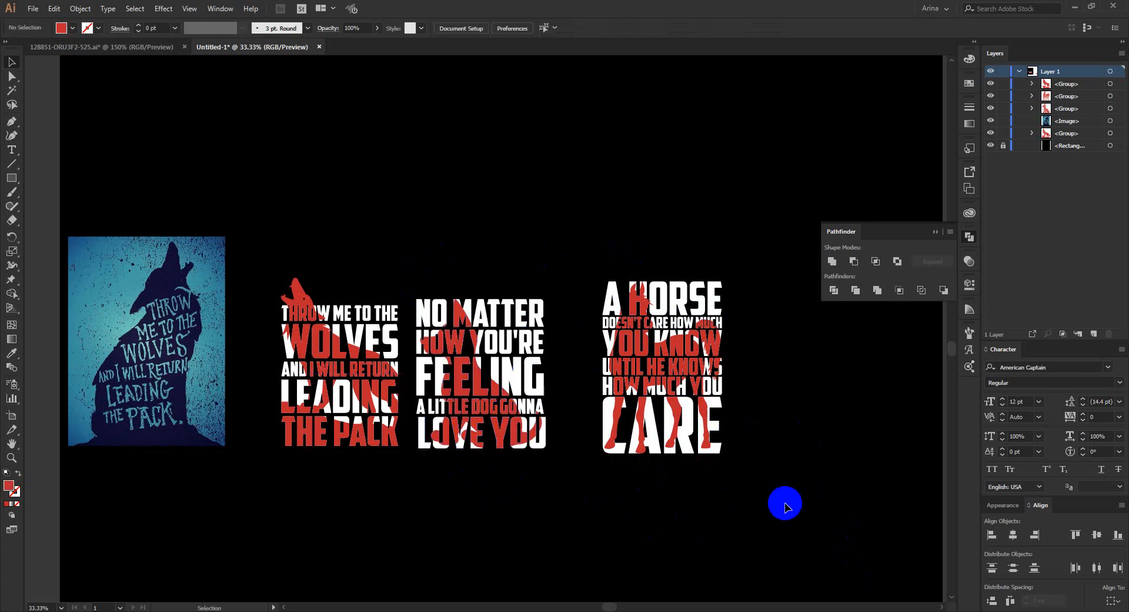
Examine the horse design and the wolf design up close, and review all three quote designs beside the reference picture.
mouse_move(785, 502)
mouse_down()
mouse_move(593, 260)
mouse_move(771, 486)
mouse_up()
click(577, 300)
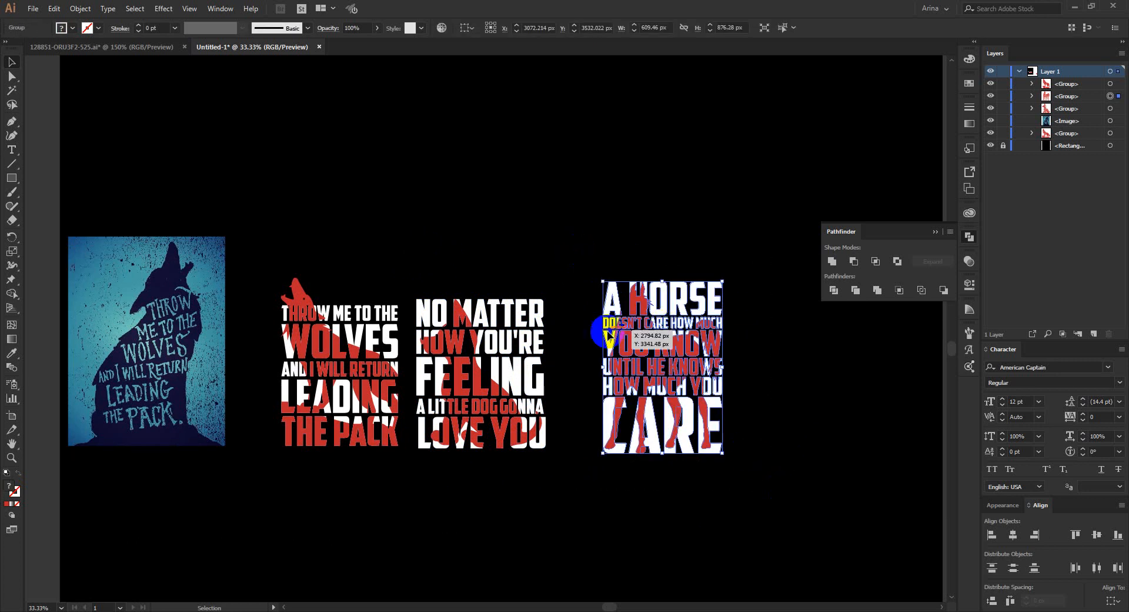
click(576, 338)
scroll(272, 396, up, 1)
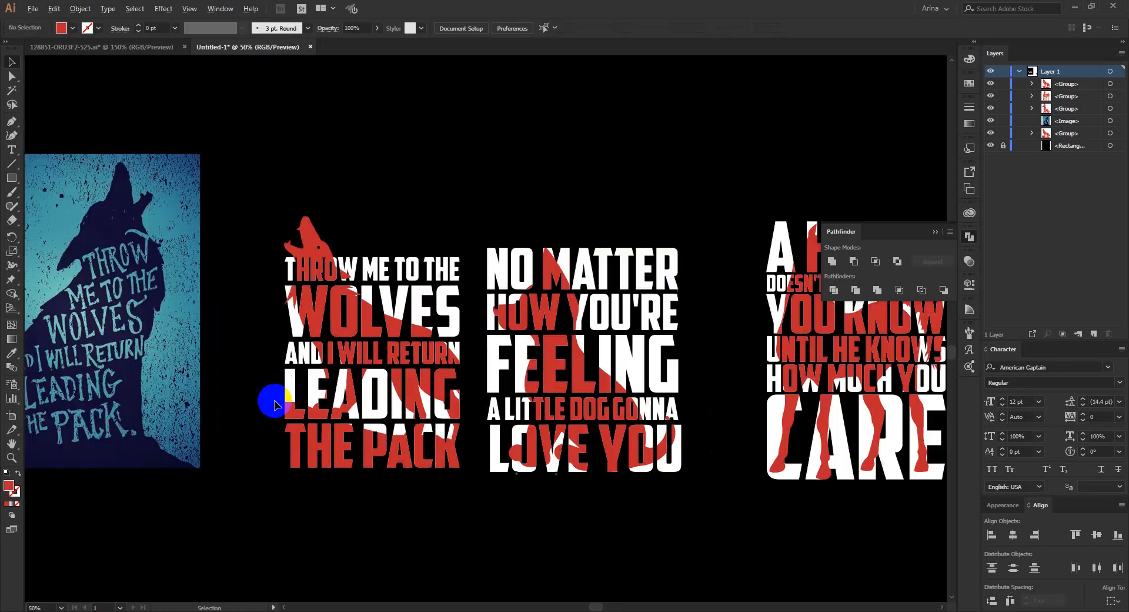
scroll(249, 382, up, 2)
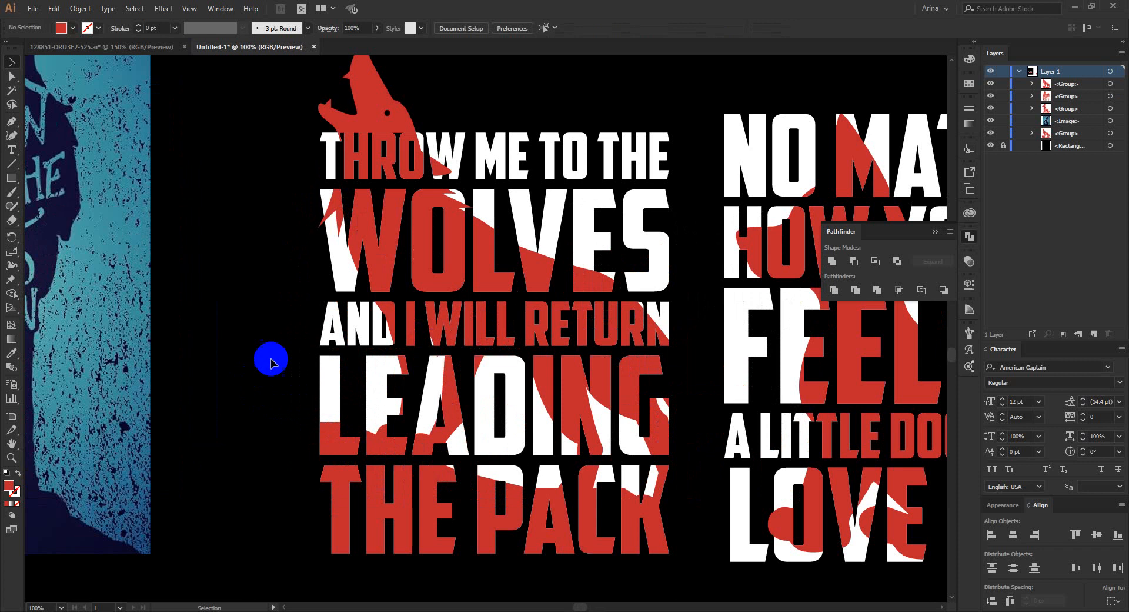
scroll(289, 356, down, 2)
scroll(491, 203, down, 1)
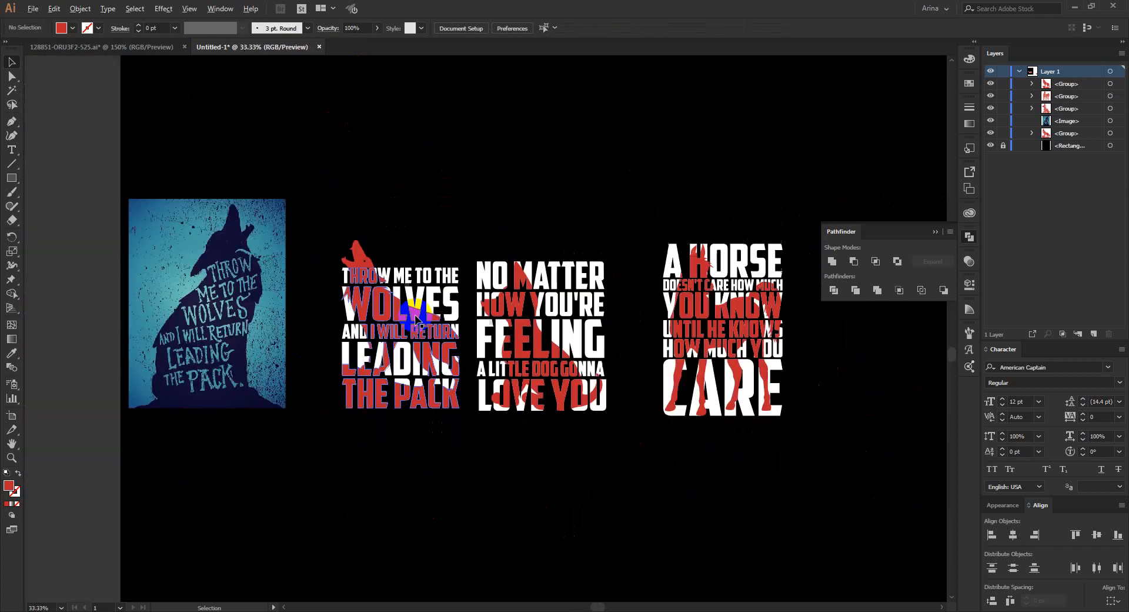
Move the dog and horse quote designs together away from the wolf design, and delete the blue wolf reference picture.
drag(492, 203, 771, 484)
drag(653, 325, 550, 458)
click(245, 330)
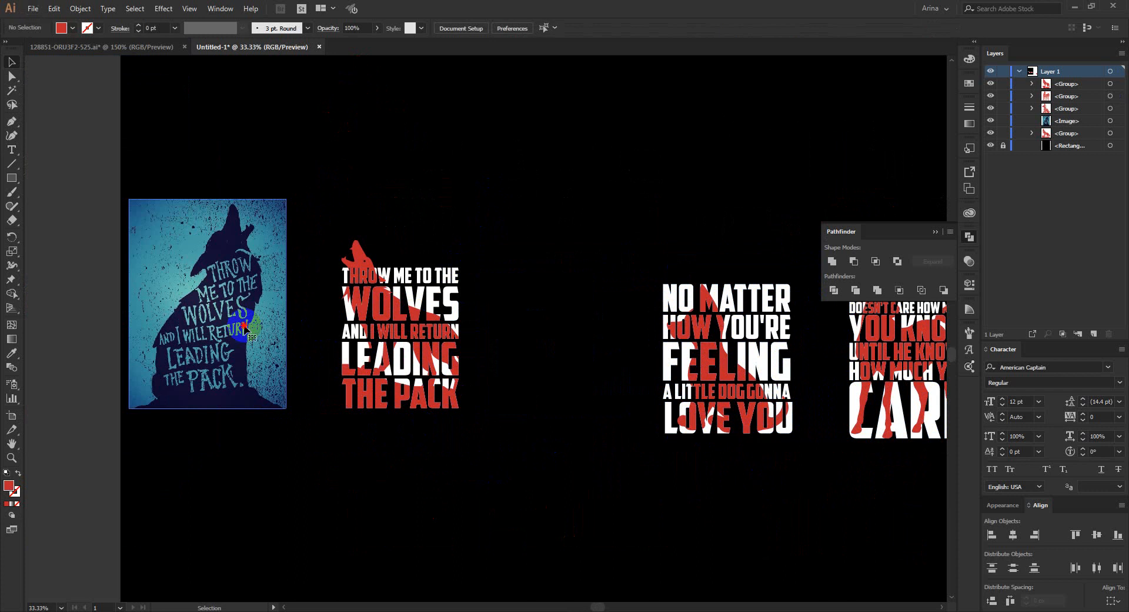
key(Delete)
scroll(245, 330, up, 2)
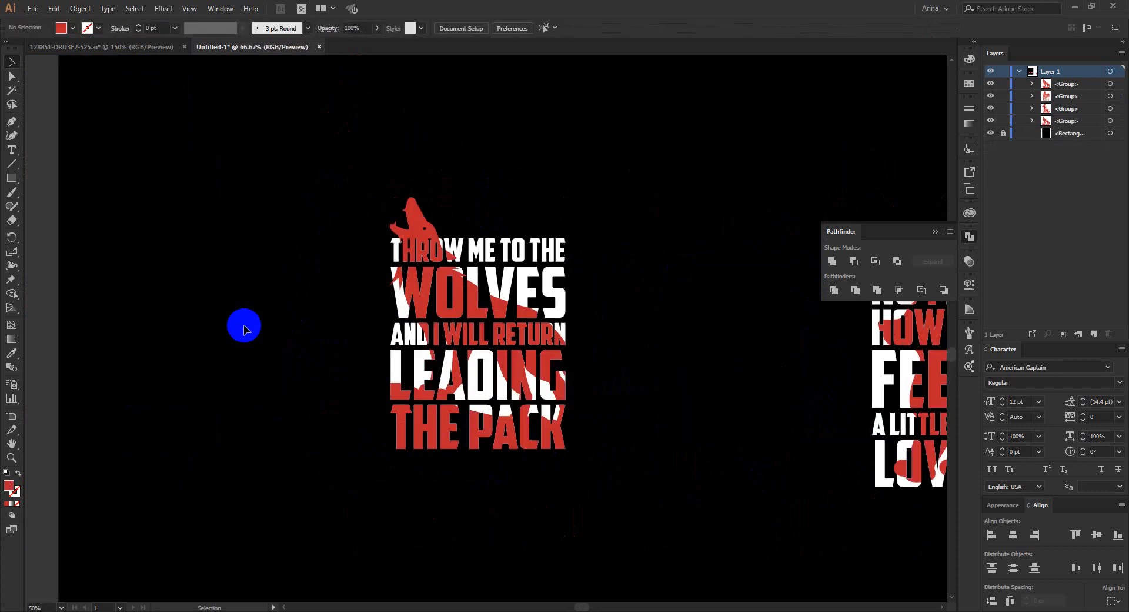
scroll(244, 330, up, 1)
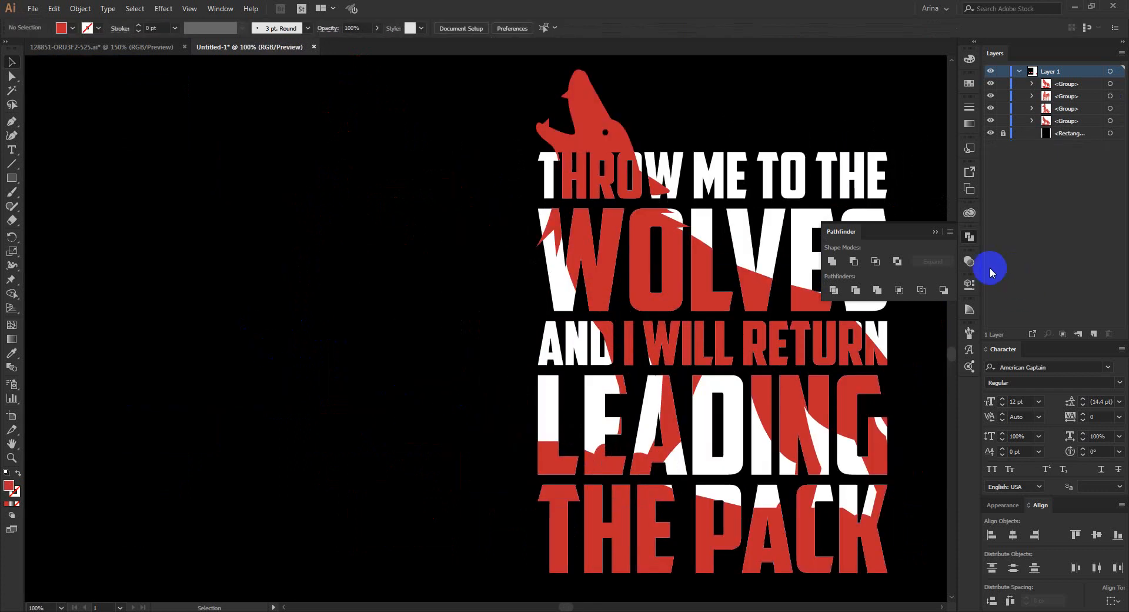
Collapse the Pathfinder panel that covers part of the wolf quote design.
click(969, 263)
key(space)
drag(437, 366, 436, 361)
click(968, 261)
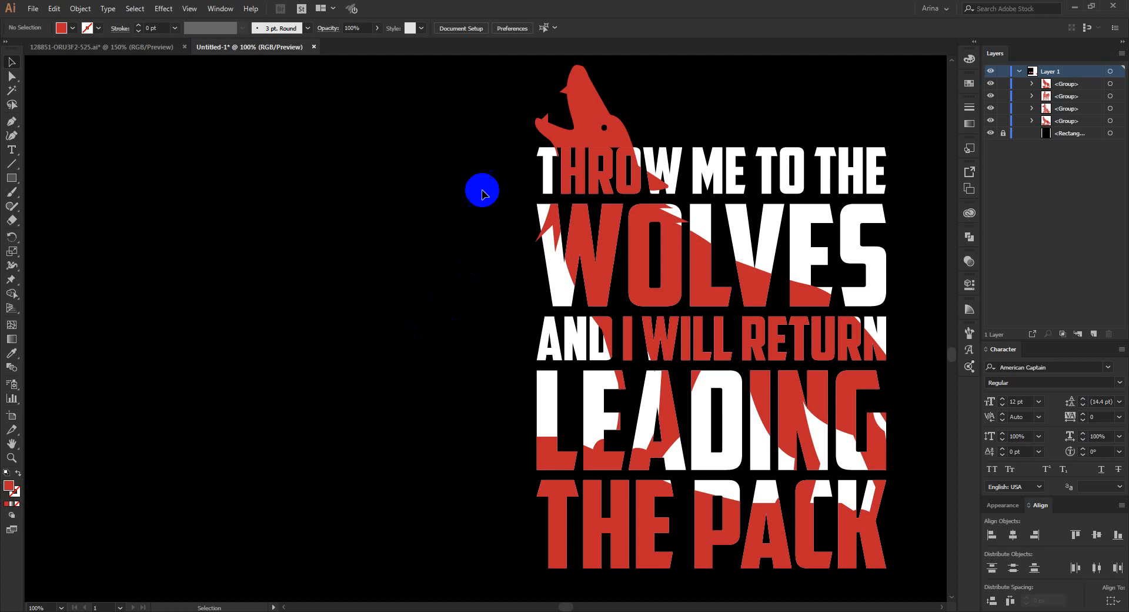
Select the wolf quote design for Shape Builder, examine its lettering and silhouette pieces up close, and deselect it.
drag(485, 102, 731, 382)
key(shift+m)
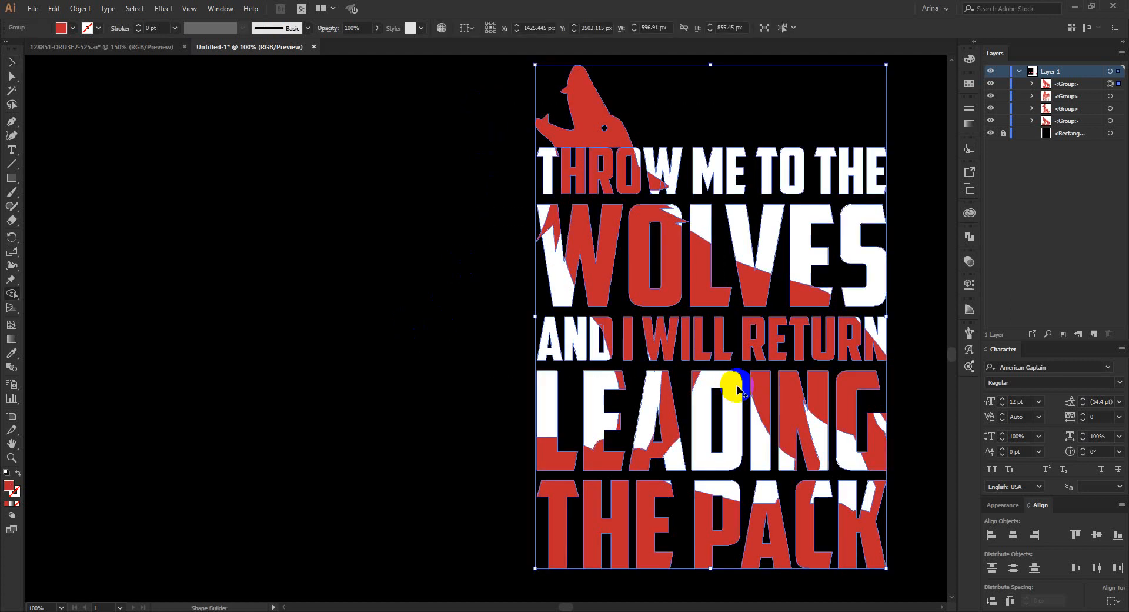
scroll(672, 184, up, 3)
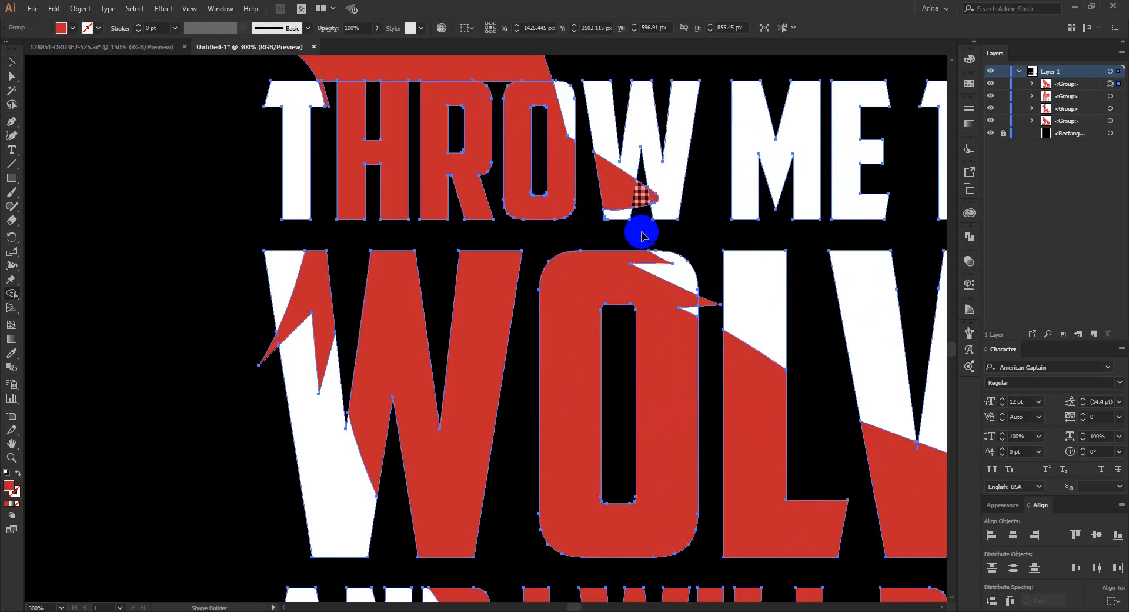
scroll(638, 233, down, 3)
key(v)
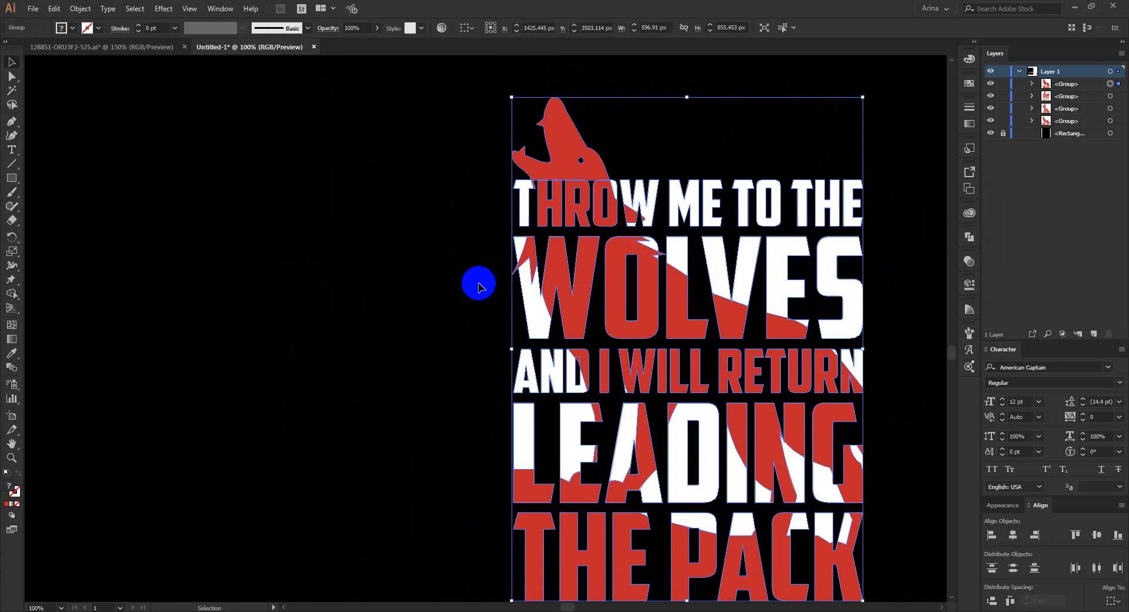
click(450, 341)
drag(450, 341, 456, 310)
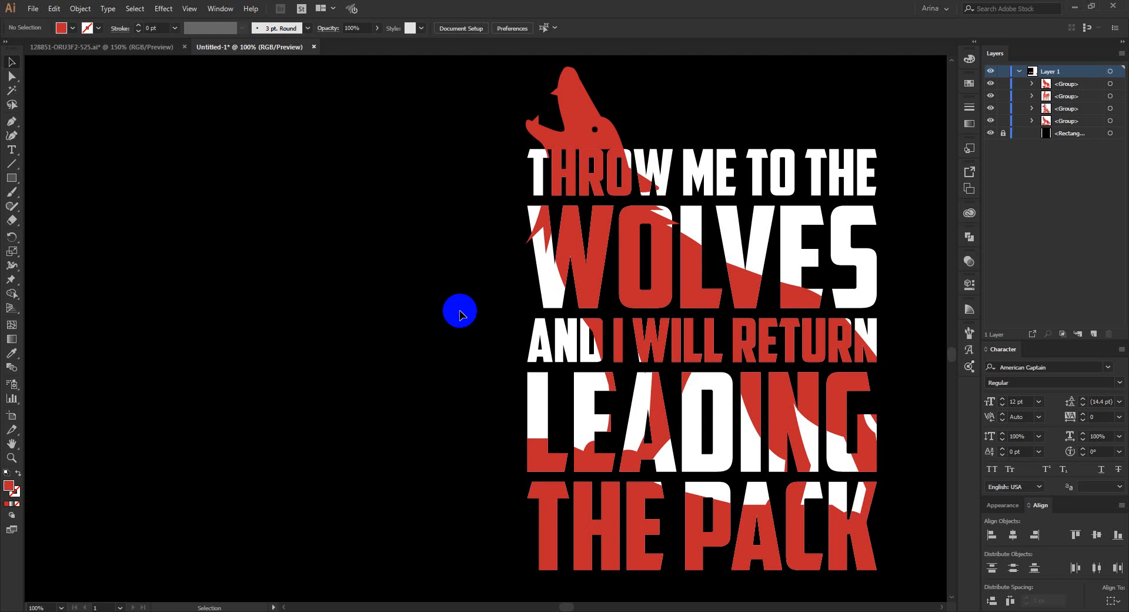
key(a)
key(v)
key(a)
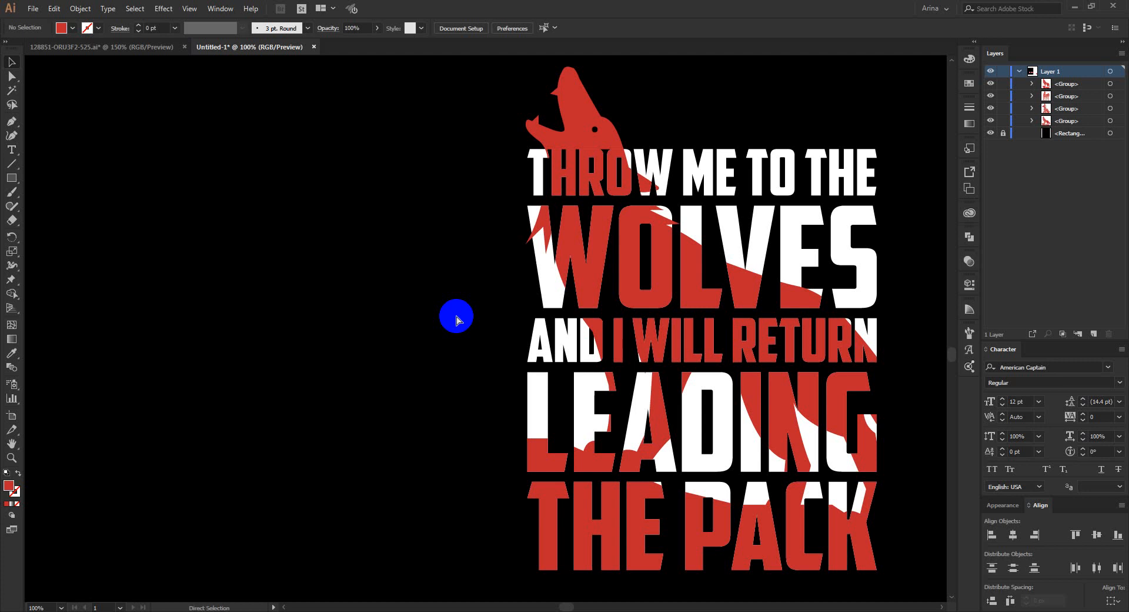